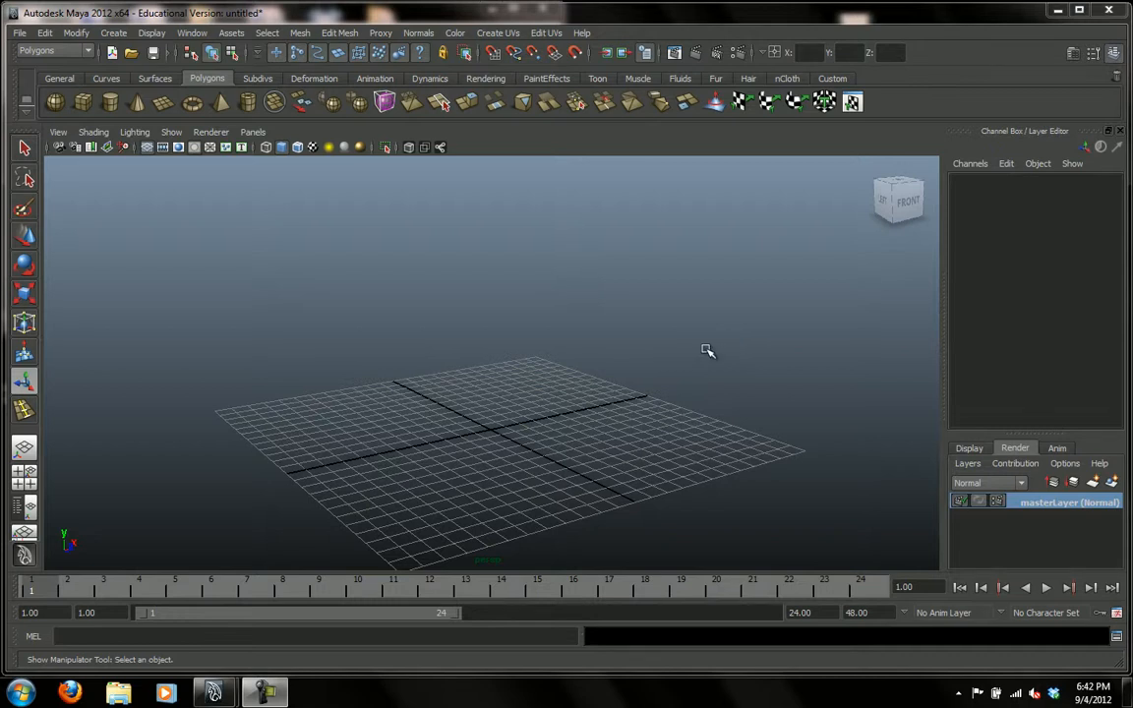
{"action": "left_click_drag", "start_coordinate": [687, 341], "coordinate": [695, 342], "text": "alt"}
{"action": "middle_click_drag", "start_coordinate": [657, 372], "coordinate": [683, 356], "text": "alt"}
{"action": "right_click_drag", "start_coordinate": [683, 356], "coordinate": [748, 377], "text": "alt"}
{"action": "left_click_drag", "start_coordinate": [749, 377], "coordinate": [736, 377], "text": "alt"}
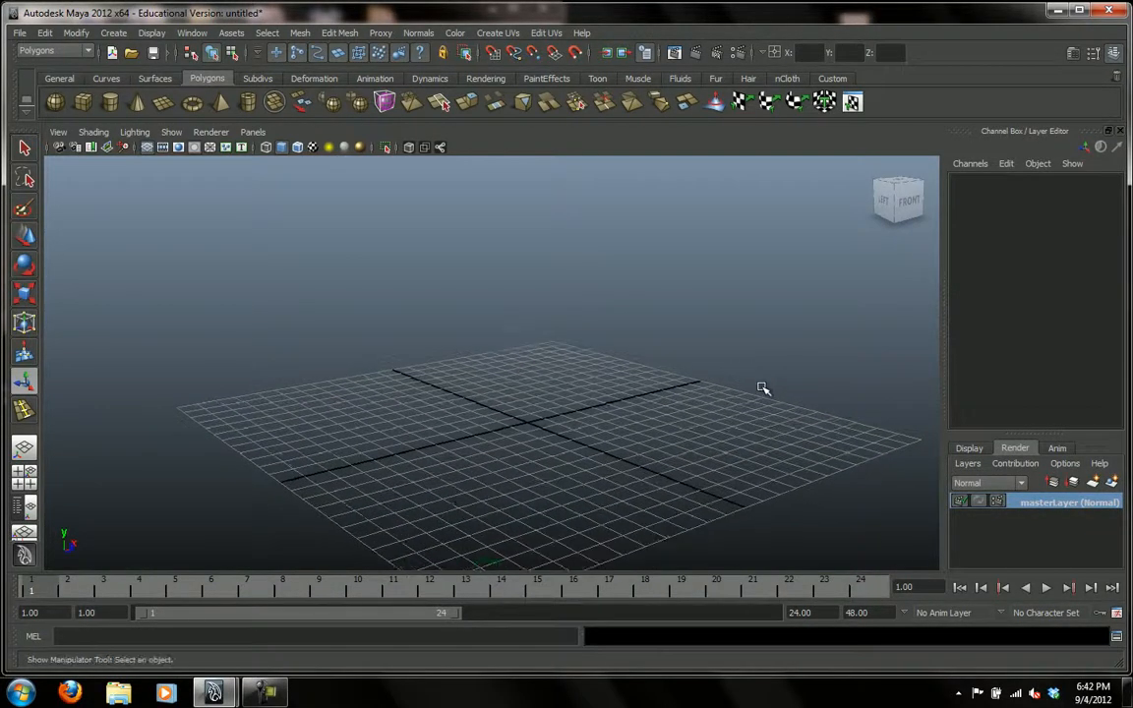
{"action": "mouse_move", "coordinate": [763, 351]}
{"action": "left_mouse_down", "text": "alt"}
{"action": "mouse_move", "coordinate": [690, 331]}
{"action": "mouse_move", "coordinate": [749, 327]}
{"action": "mouse_move", "coordinate": [720, 349]}
{"action": "mouse_move", "coordinate": [754, 352]}
{"action": "left_mouse_up", "text": "alt"}
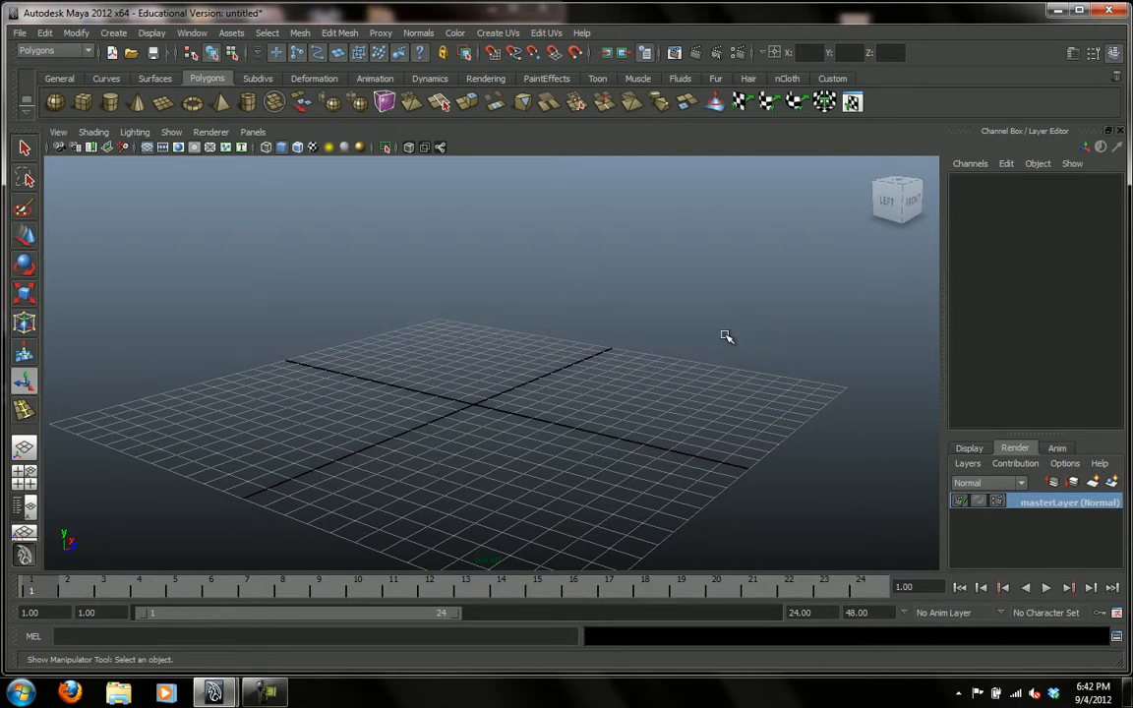
{"action": "middle_click_drag", "start_coordinate": [592, 373], "coordinate": [632, 397], "text": "alt"}
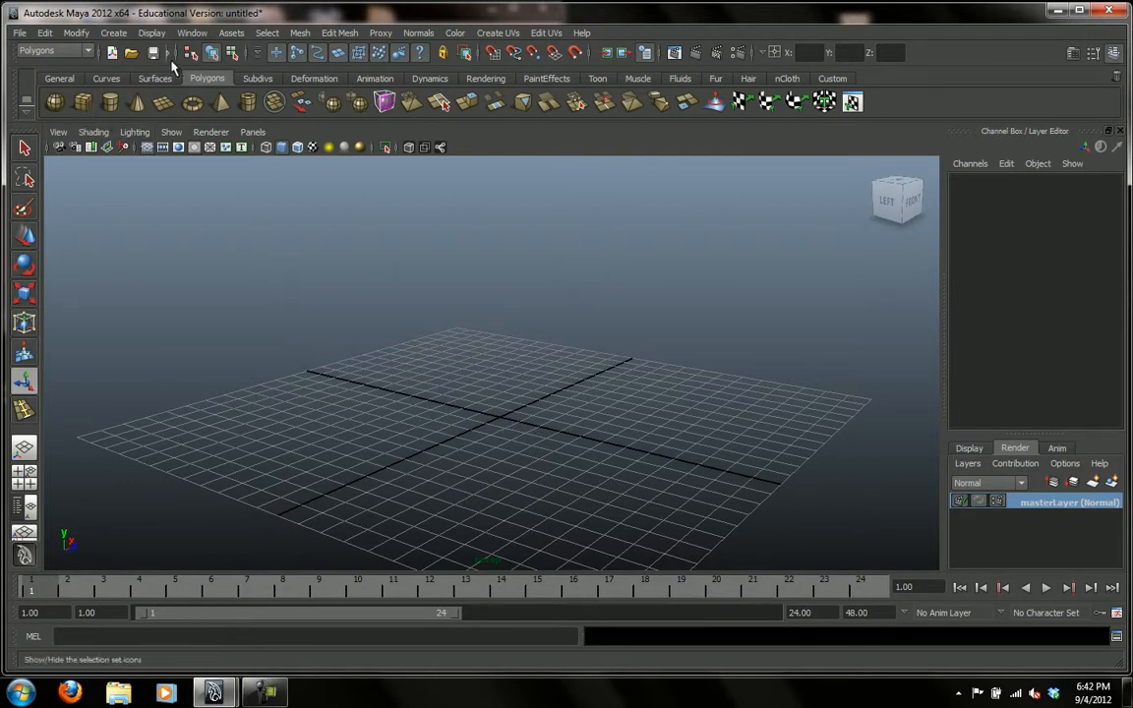
{"action": "left_click", "coordinate": [115, 34]}
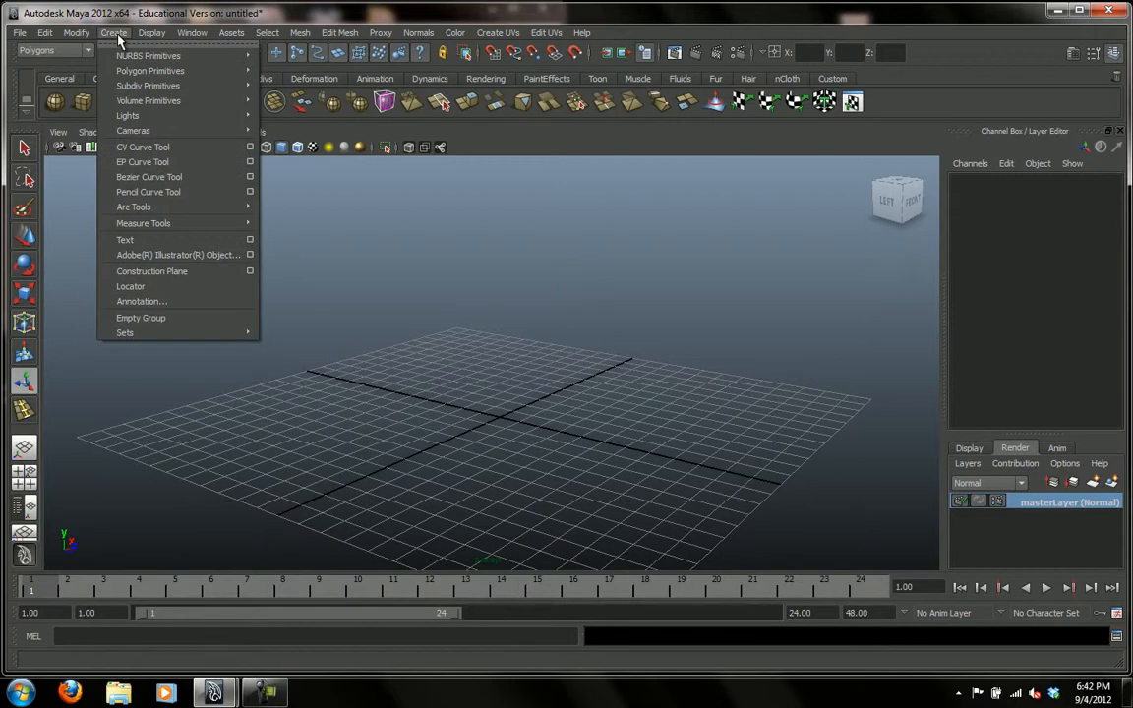
{"action": "mouse_move", "coordinate": [125, 74]}
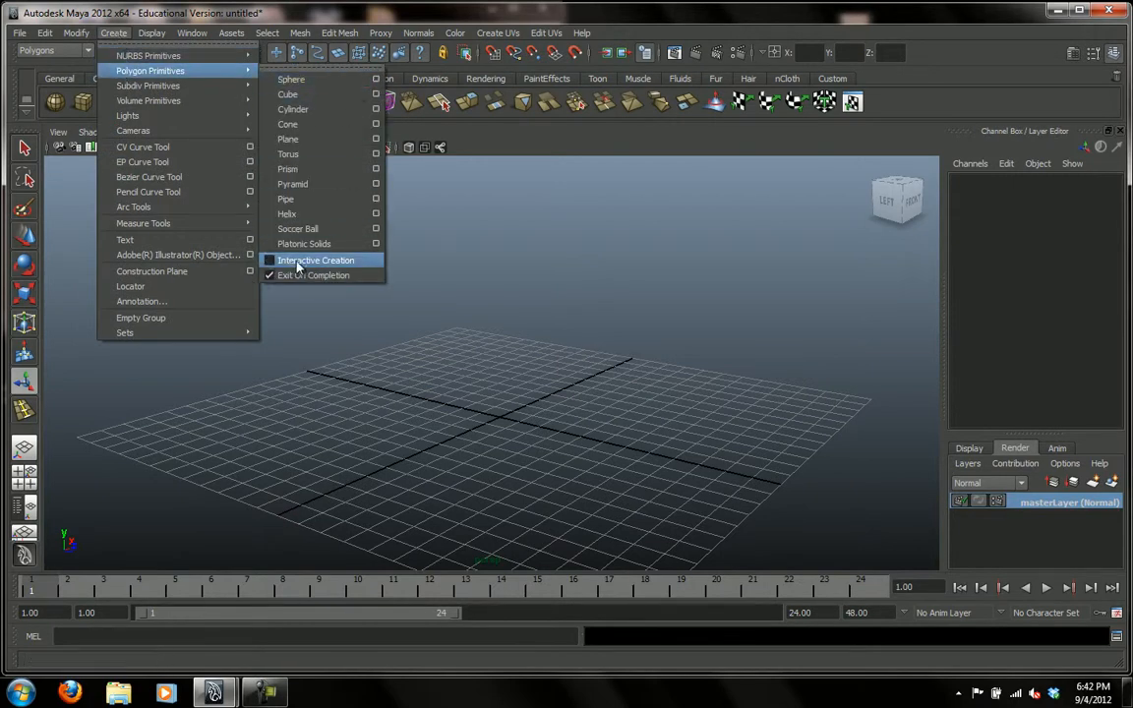
{"action": "left_click", "coordinate": [518, 12]}
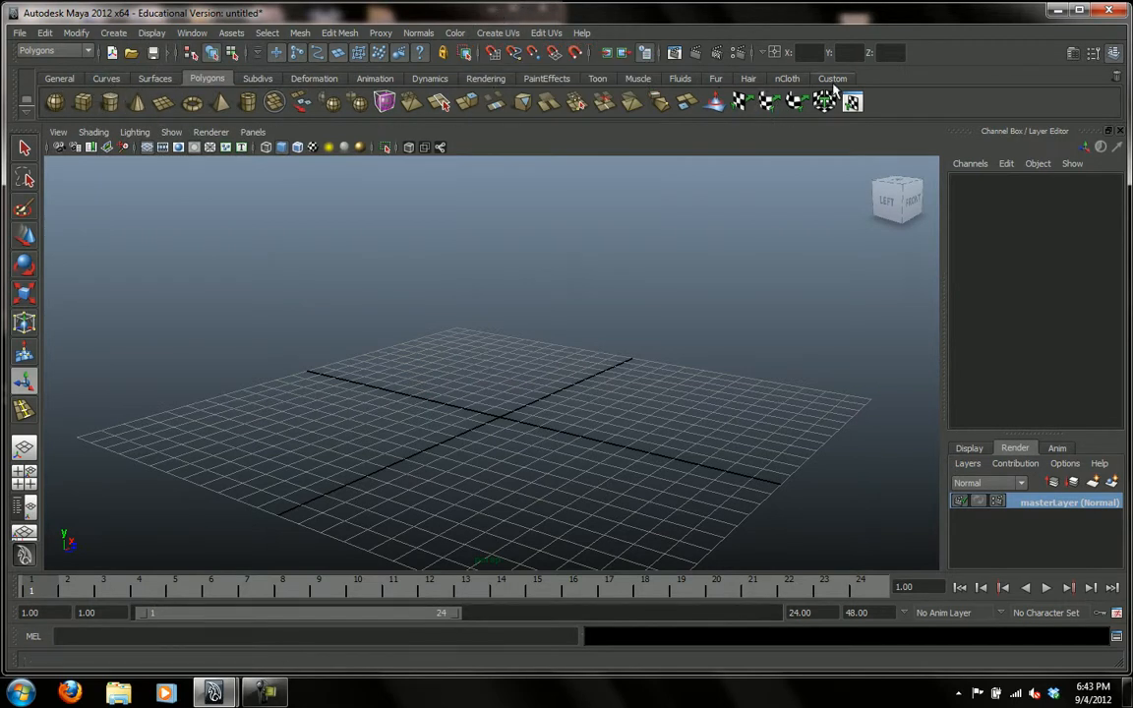
{"action": "left_click", "coordinate": [320, 81]}
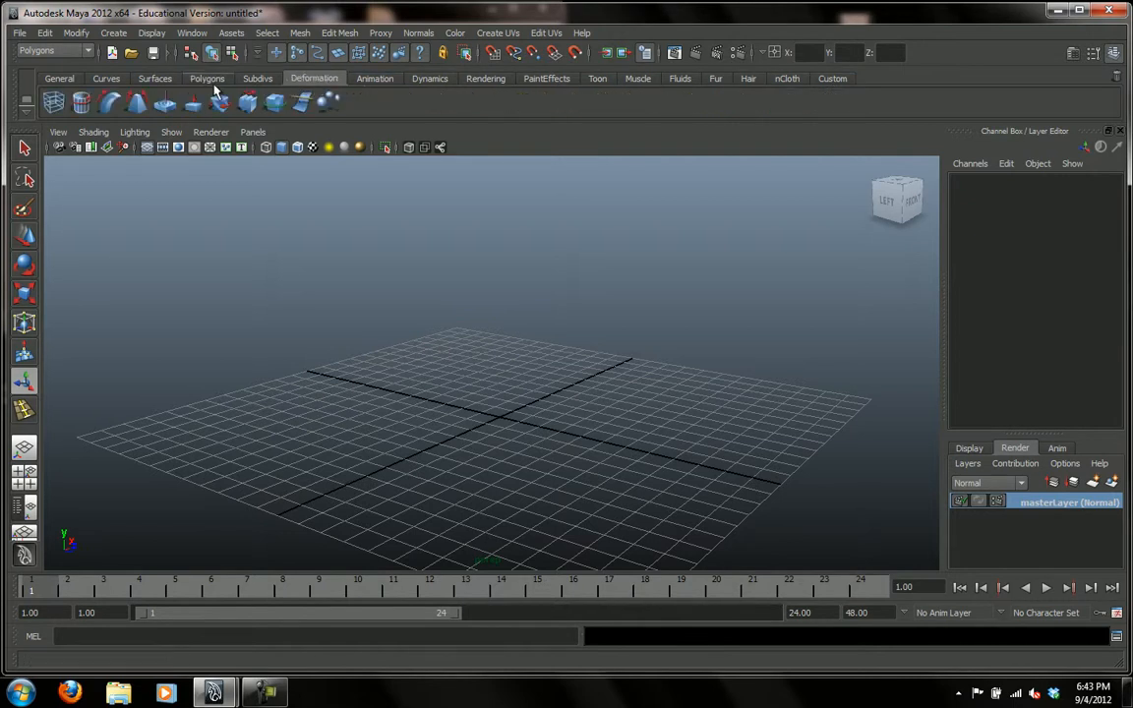
Create a polygon cube at the grid centre and raise it to about 0.546 in Translate Y.
{"action": "left_click", "coordinate": [207, 80]}
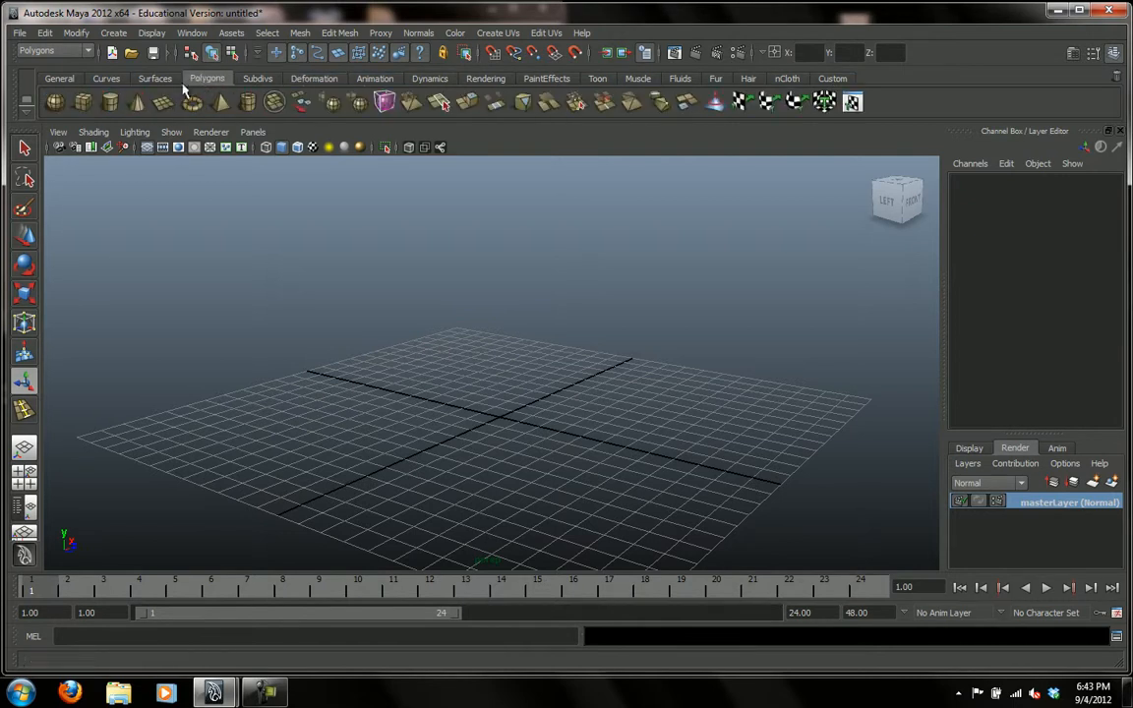
{"action": "left_click", "coordinate": [83, 104]}
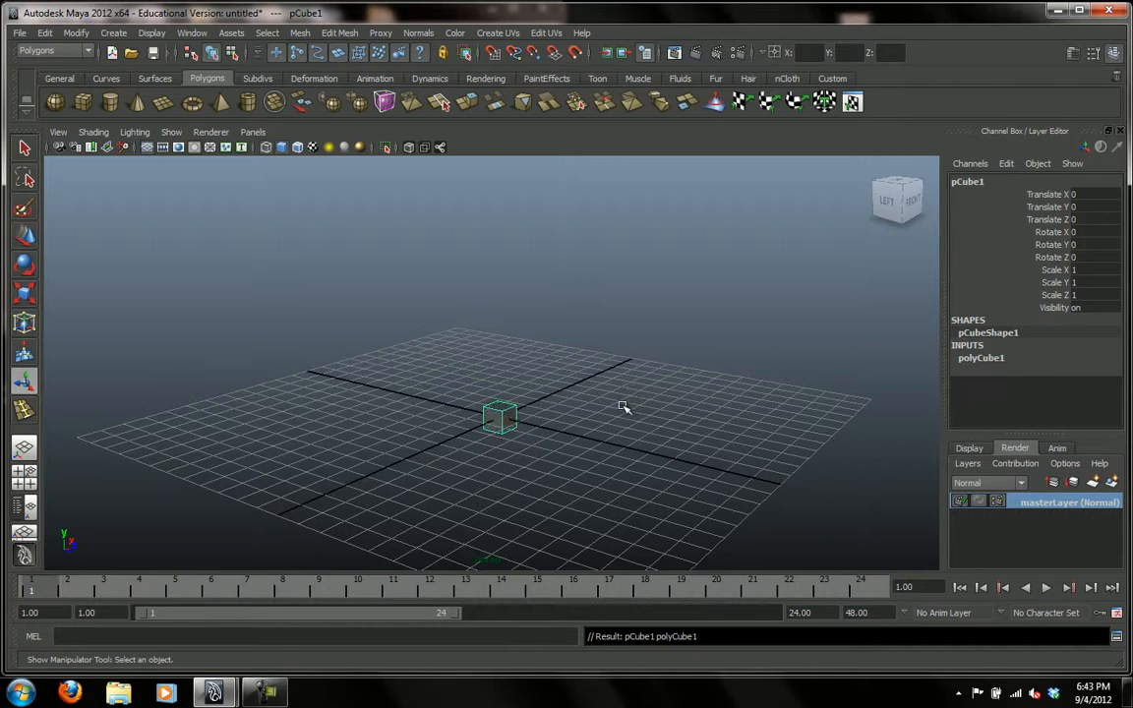
{"action": "key", "text": "w"}
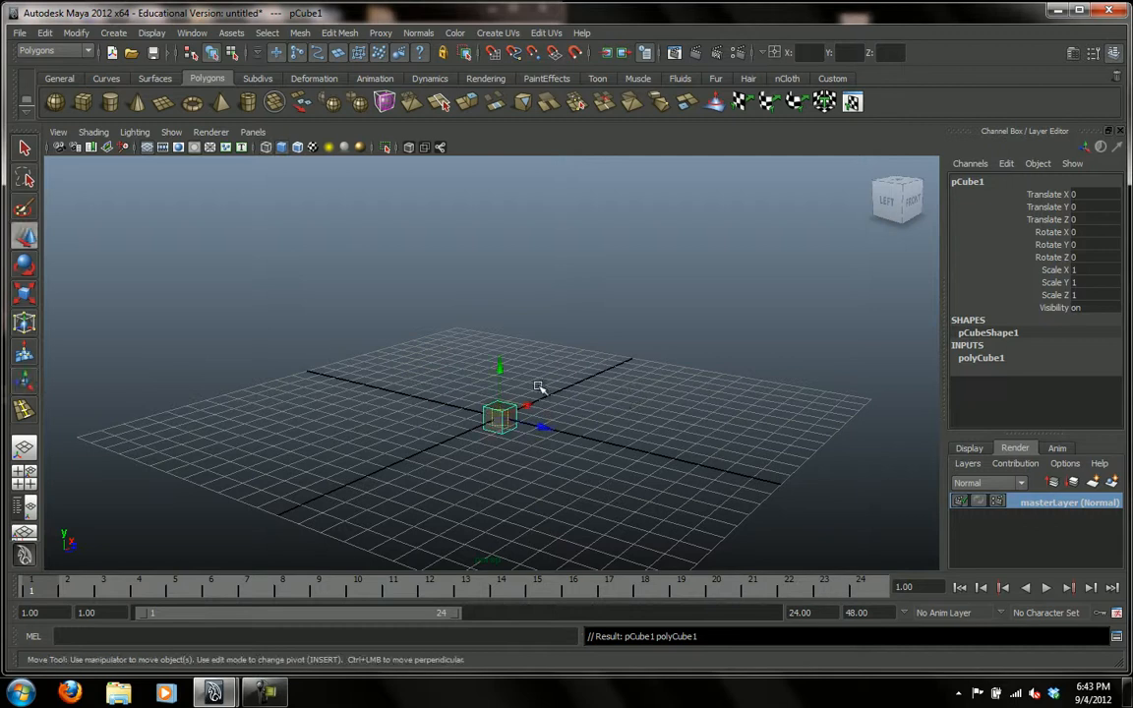
{"action": "left_click_drag", "start_coordinate": [500, 375], "coordinate": [505, 363]}
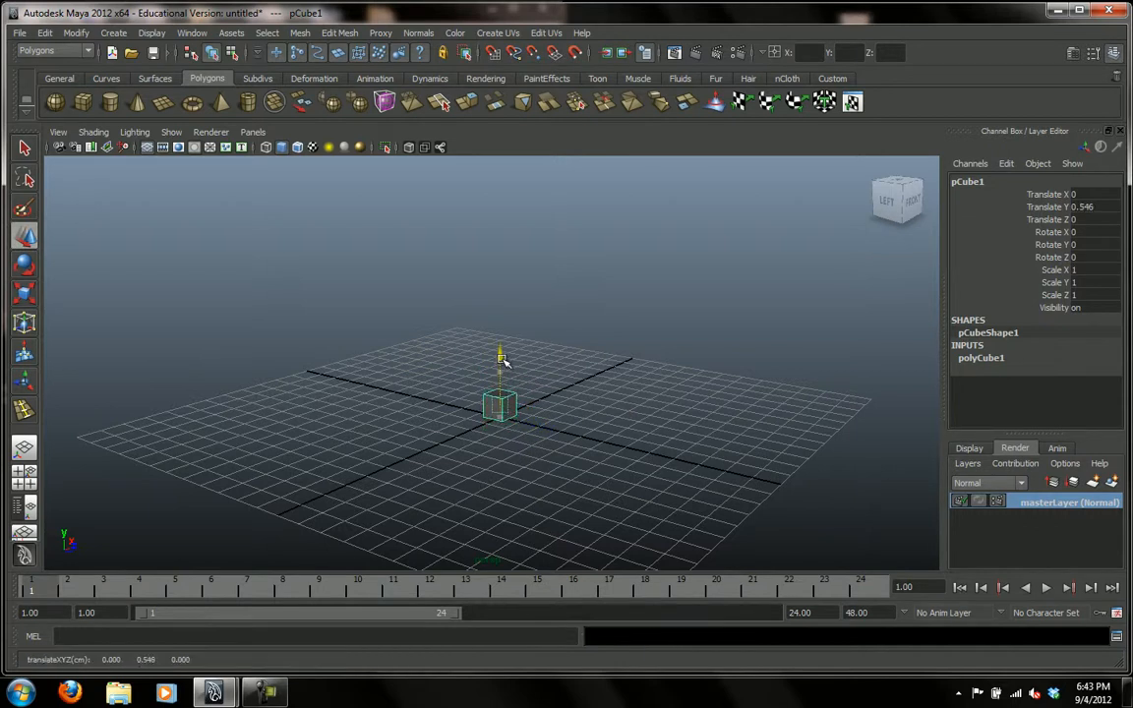
{"action": "right_click_drag", "start_coordinate": [597, 380], "coordinate": [557, 369], "text": "alt"}
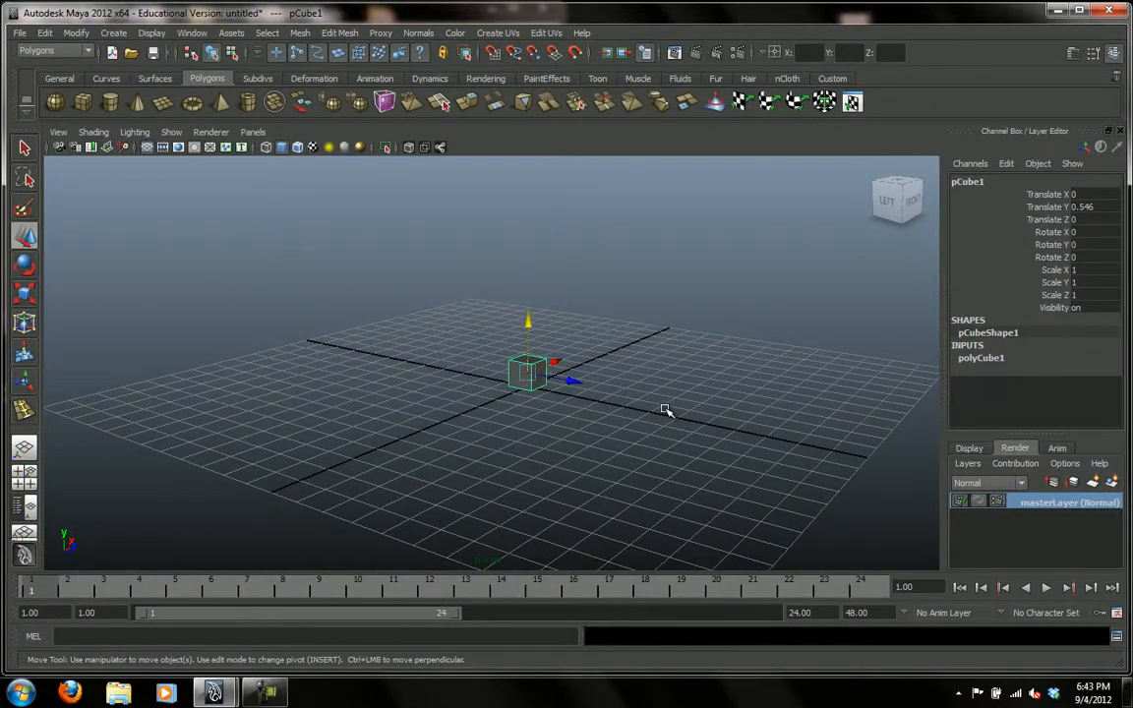
Scale the cube into a wide, flat box of about 11.811 in X, 5.357 in Y and 13.453 in Z.
{"action": "key", "text": "r"}
{"action": "left_click_drag", "start_coordinate": [529, 374], "coordinate": [630, 390]}
{"action": "right_click_drag", "start_coordinate": [683, 410], "coordinate": [523, 423], "text": "alt"}
{"action": "left_click_drag", "start_coordinate": [576, 383], "coordinate": [678, 404]}
{"action": "left_click_drag", "start_coordinate": [558, 357], "coordinate": [594, 344]}
Raise the box to about 2.745 in Translate Y so its underside rests on the grid.
{"action": "key", "text": "w"}
{"action": "left_click_drag", "start_coordinate": [521, 325], "coordinate": [517, 283]}
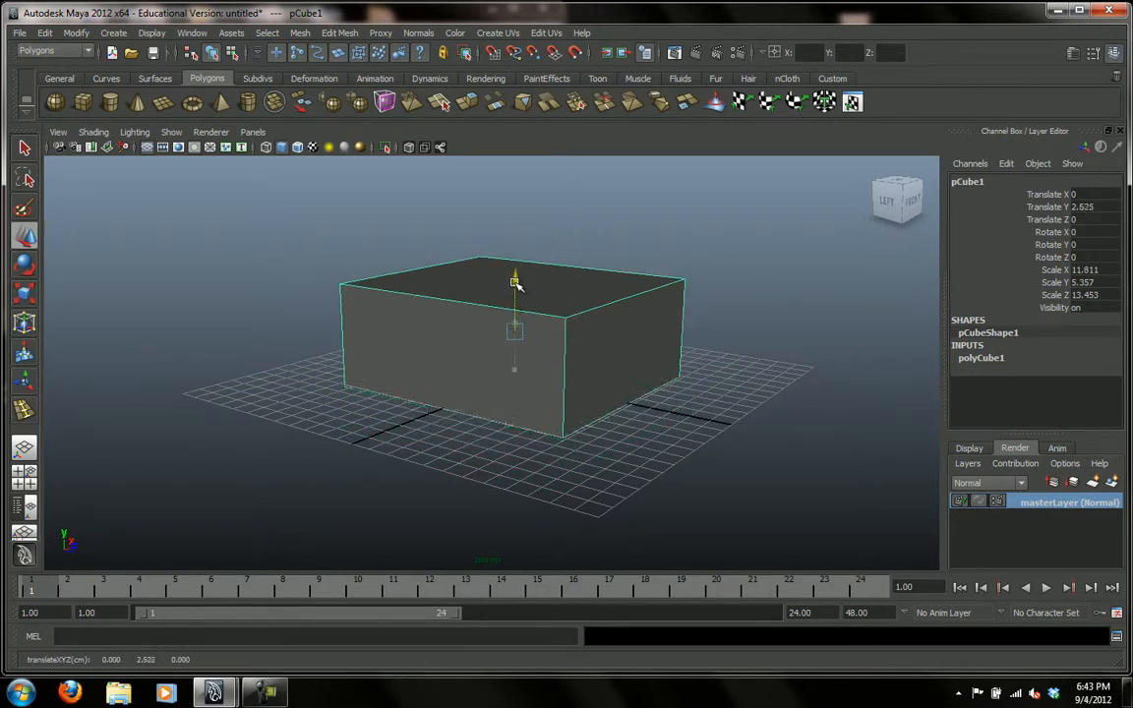
{"action": "mouse_move", "coordinate": [589, 430]}
{"action": "left_mouse_down", "text": "alt"}
{"action": "mouse_move", "coordinate": [576, 434]}
{"action": "mouse_move", "coordinate": [588, 440]}
{"action": "left_mouse_up", "text": "alt"}
{"action": "mouse_move", "coordinate": [513, 259]}
{"action": "left_mouse_down"}
{"action": "mouse_move", "coordinate": [528, 286]}
{"action": "mouse_move", "coordinate": [528, 275]}
{"action": "left_mouse_up"}
{"action": "left_click_drag", "start_coordinate": [645, 443], "coordinate": [686, 445], "text": "alt"}
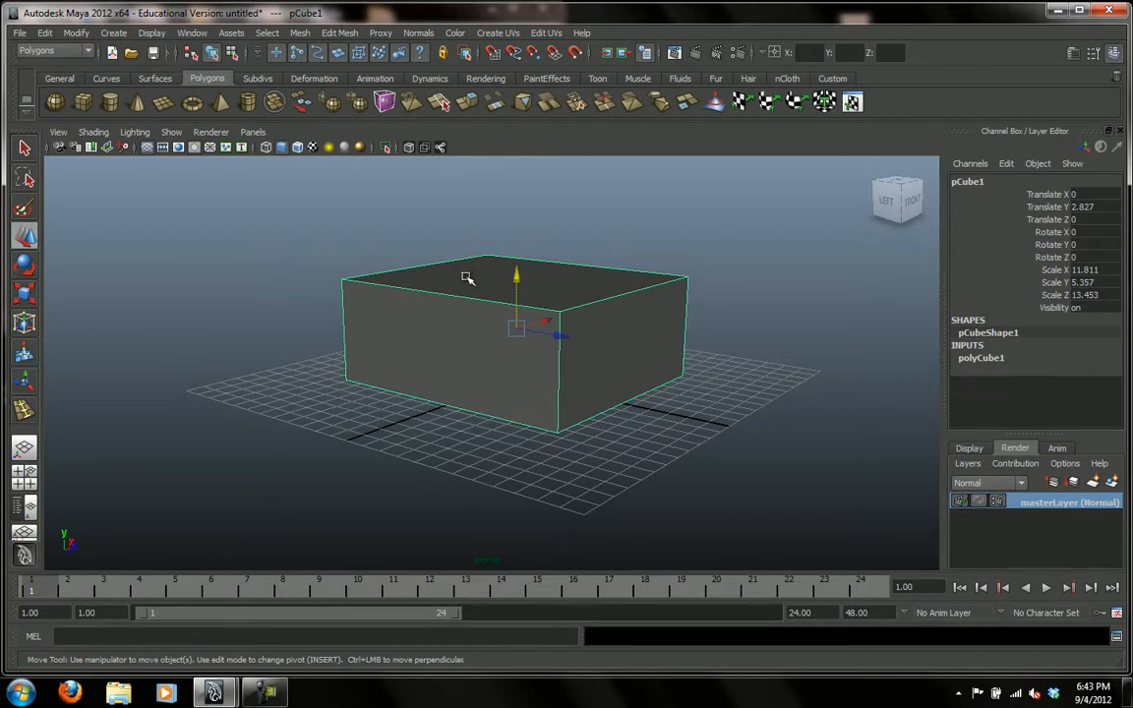
{"action": "left_click_drag", "start_coordinate": [520, 279], "coordinate": [516, 280]}
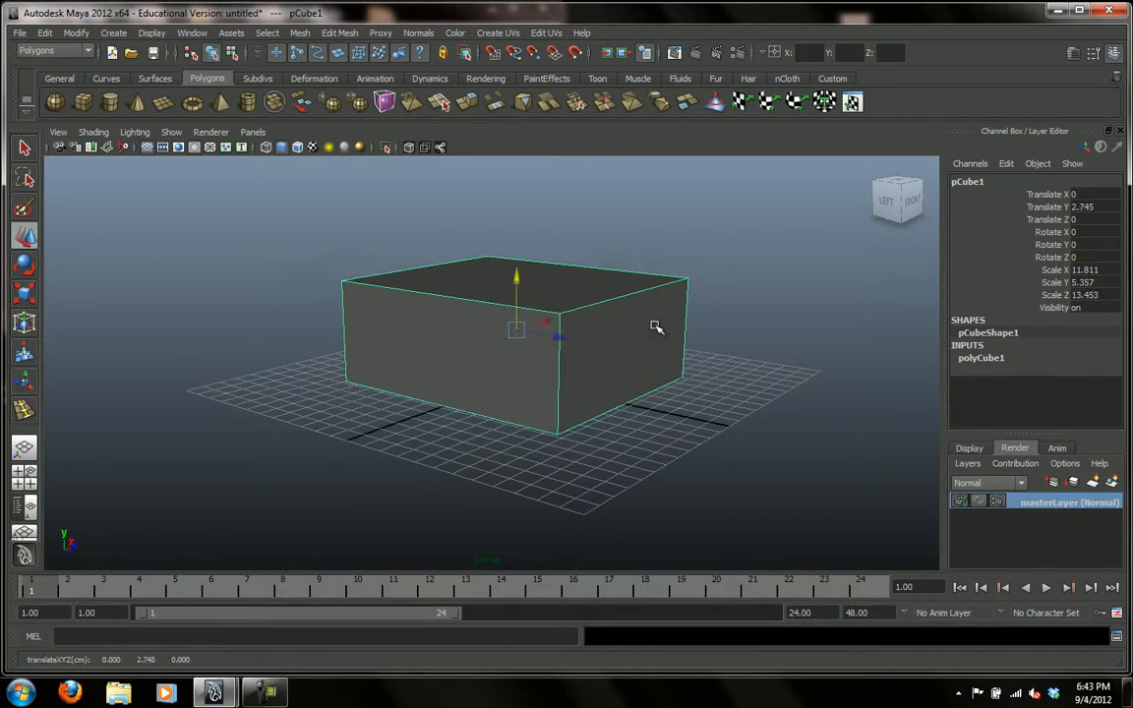
Enlarge the box to about 17.184 in X, 6.919 in Y and 17.553 in Z, and raise it to about 3.317 in Y.
{"action": "key", "text": "r"}
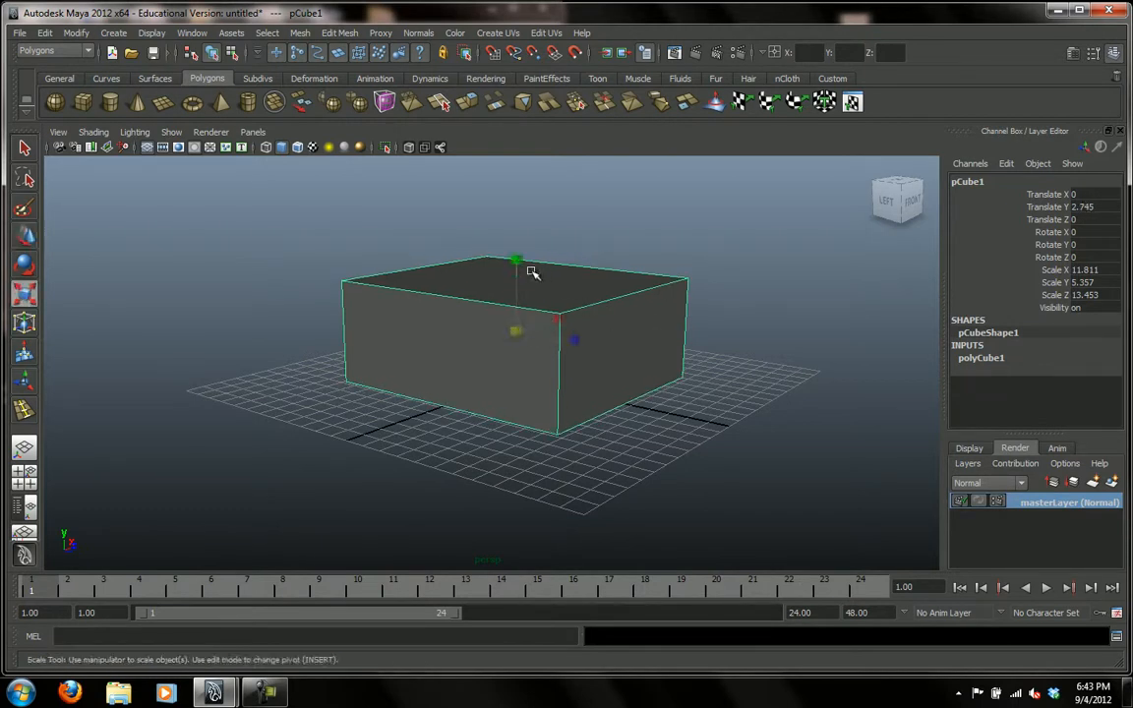
{"action": "mouse_move", "coordinate": [521, 263]}
{"action": "left_mouse_down"}
{"action": "mouse_move", "coordinate": [524, 231]}
{"action": "mouse_move", "coordinate": [522, 260]}
{"action": "left_mouse_up"}
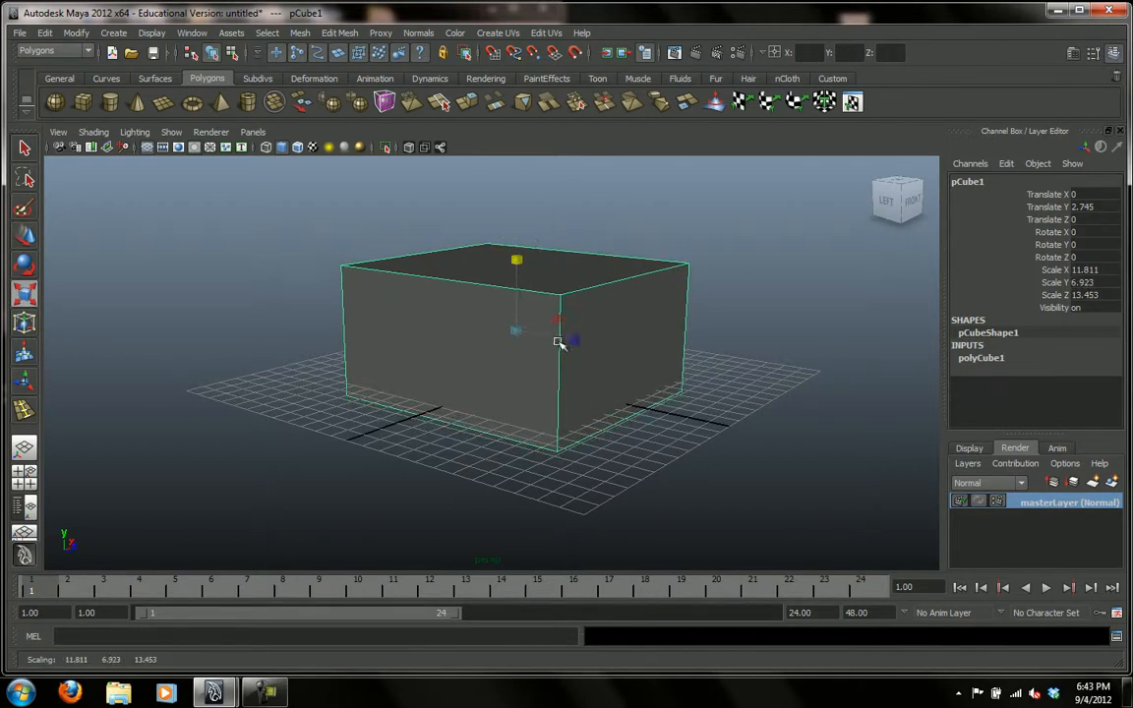
{"action": "mouse_move", "coordinate": [579, 341]}
{"action": "left_mouse_down"}
{"action": "mouse_move", "coordinate": [592, 348]}
{"action": "mouse_move", "coordinate": [564, 321]}
{"action": "mouse_move", "coordinate": [576, 318]}
{"action": "left_mouse_up"}
{"action": "left_click_drag", "start_coordinate": [519, 264], "coordinate": [519, 267]}
{"action": "key", "text": "w"}
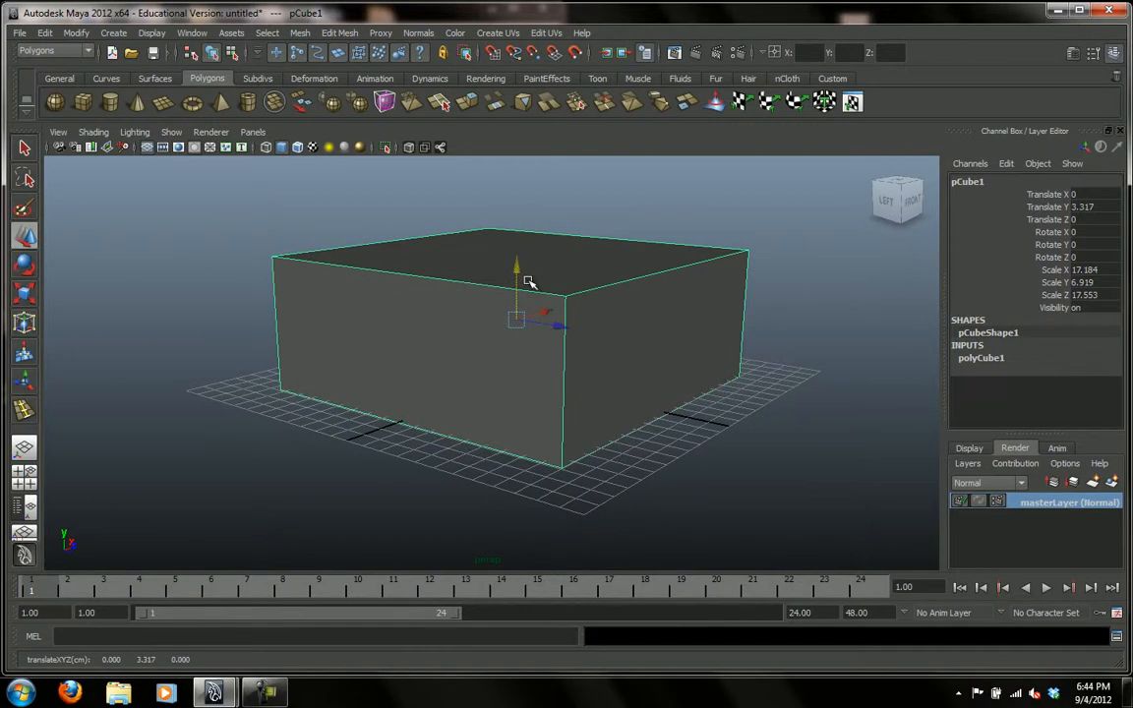
Adjust the box's height to a Y scale of about 9.353 and its Translate Y to about 4.806, keeping it on the grid.
{"action": "key", "text": "r"}
{"action": "left_click_drag", "start_coordinate": [521, 255], "coordinate": [518, 204]}
{"action": "key", "text": "w"}
{"action": "left_click_drag", "start_coordinate": [523, 260], "coordinate": [520, 228]}
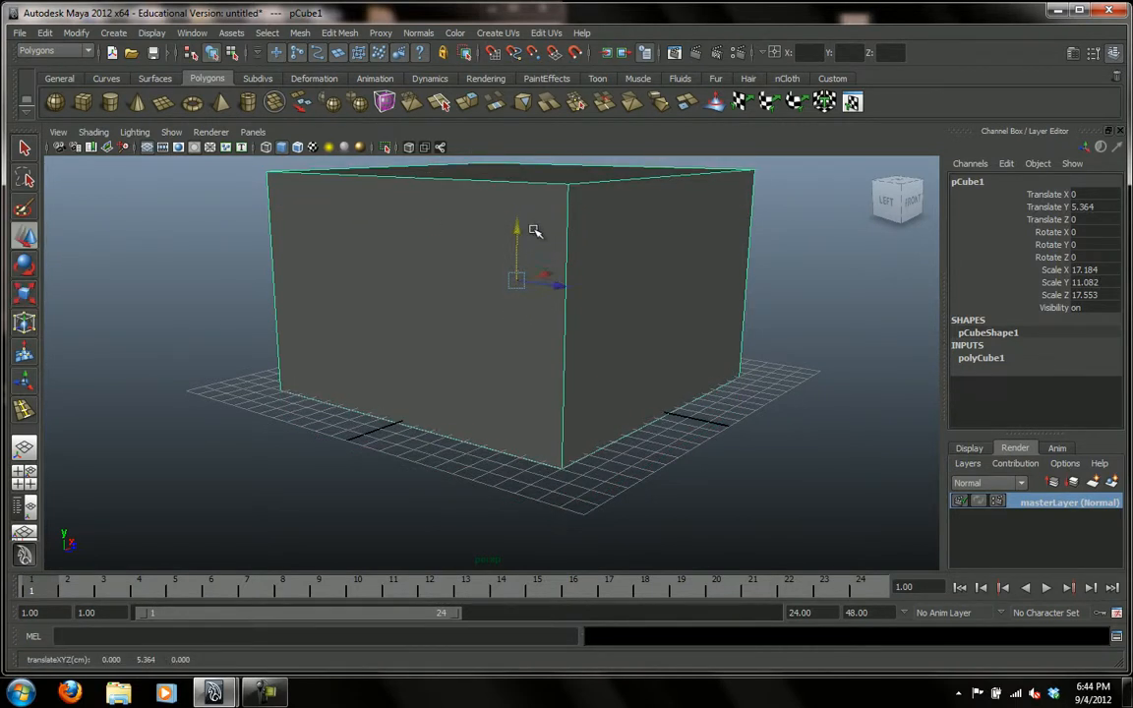
{"action": "key", "text": "r"}
{"action": "left_click_drag", "start_coordinate": [518, 212], "coordinate": [589, 468]}
{"action": "key", "text": "w"}
{"action": "left_click", "coordinate": [642, 495]}
{"action": "left_click", "coordinate": [560, 387]}
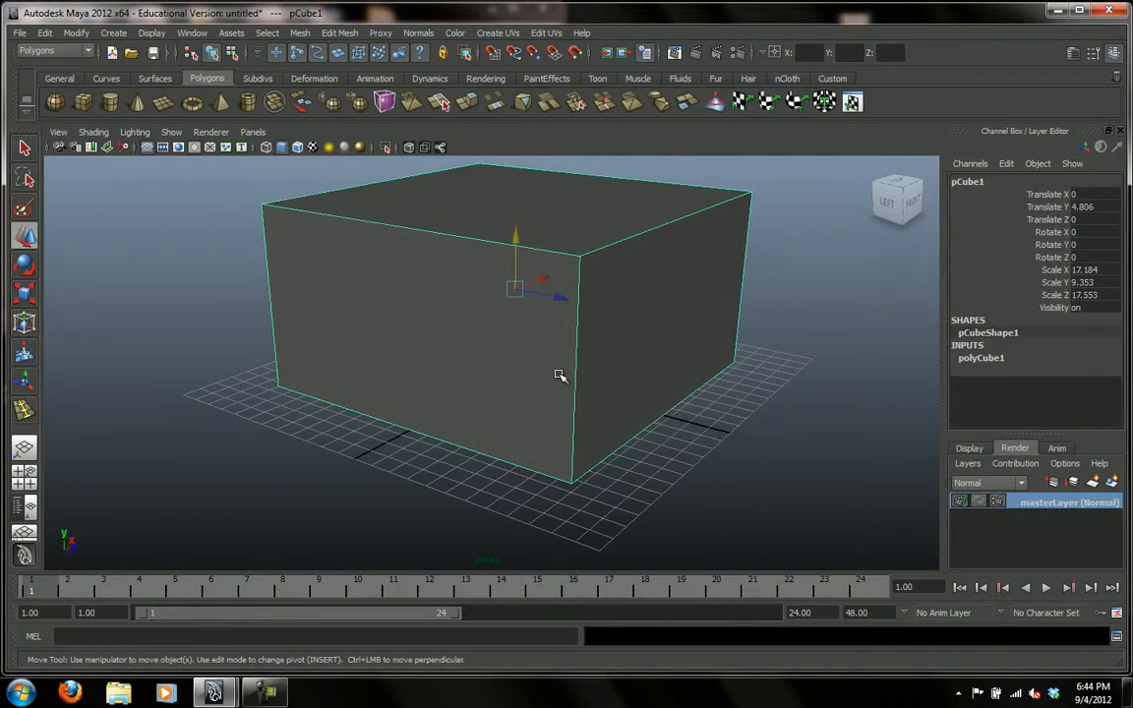
Examine the box up close and from several angles to compare viewing it from outside and inside.
{"action": "right_click_drag", "start_coordinate": [574, 399], "coordinate": [979, 456], "text": "alt"}
{"action": "middle_click_drag", "start_coordinate": [569, 279], "coordinate": [491, 395], "text": "alt"}
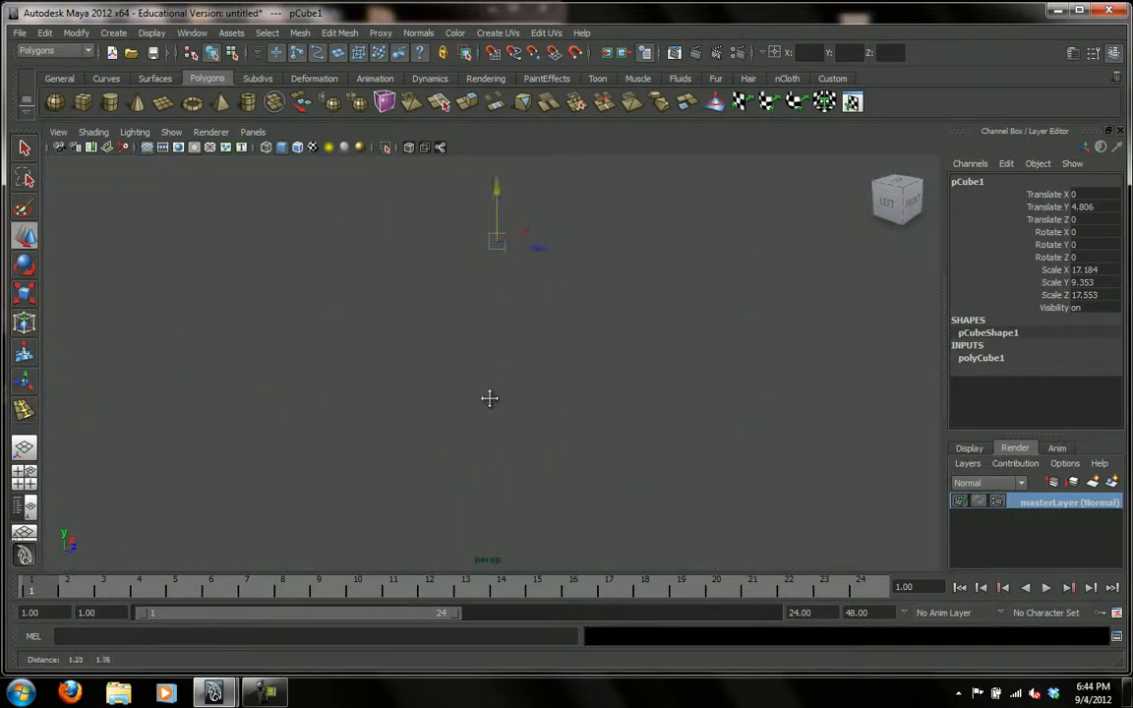
{"action": "right_click_drag", "start_coordinate": [491, 396], "coordinate": [701, 410], "text": "alt"}
{"action": "left_click_drag", "start_coordinate": [518, 318], "coordinate": [531, 296], "text": "alt"}
{"action": "right_click_drag", "start_coordinate": [531, 296], "coordinate": [138, 356], "text": "alt"}
{"action": "right_click_drag", "start_coordinate": [523, 387], "coordinate": [158, 369], "text": "alt"}
{"action": "left_click_drag", "start_coordinate": [433, 364], "coordinate": [462, 382], "text": "alt"}
{"action": "right_click_drag", "start_coordinate": [461, 383], "coordinate": [381, 435], "text": "alt"}
{"action": "left_click_drag", "start_coordinate": [381, 434], "coordinate": [471, 429], "text": "alt"}
{"action": "left_click", "coordinate": [873, 456]}
{"action": "left_click", "coordinate": [713, 401]}
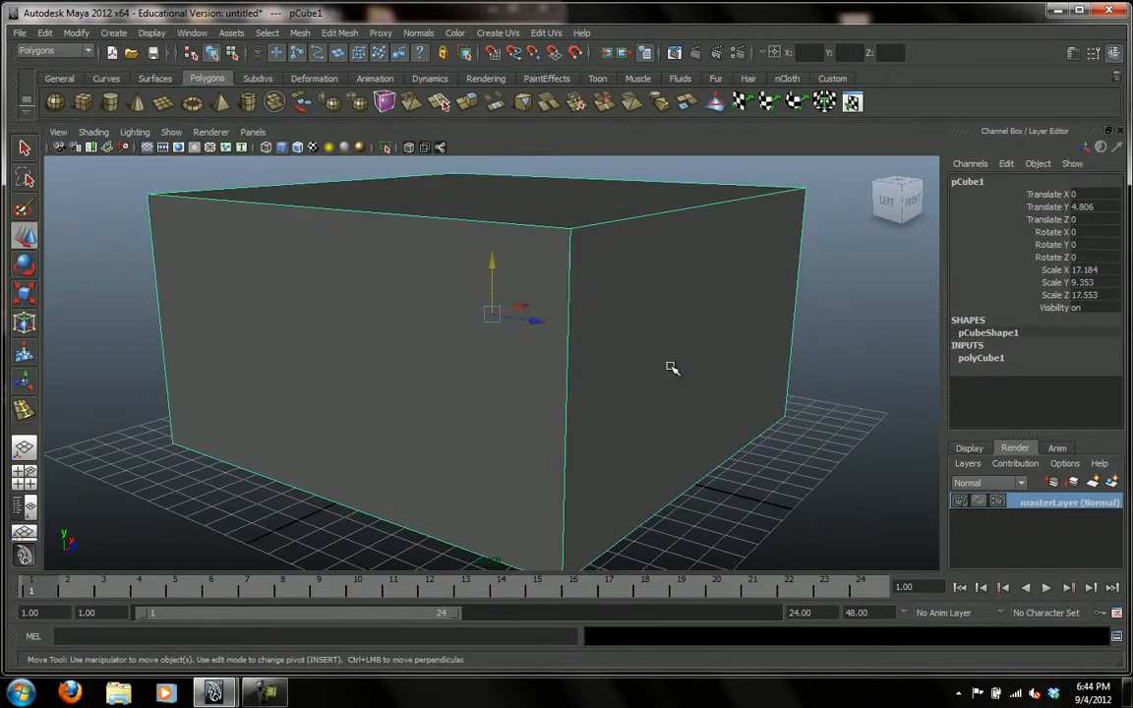
In the box shape's Render Stats attributes, turn off Double Sided and turn on Opposite.
{"action": "key", "text": "ctrl+a"}
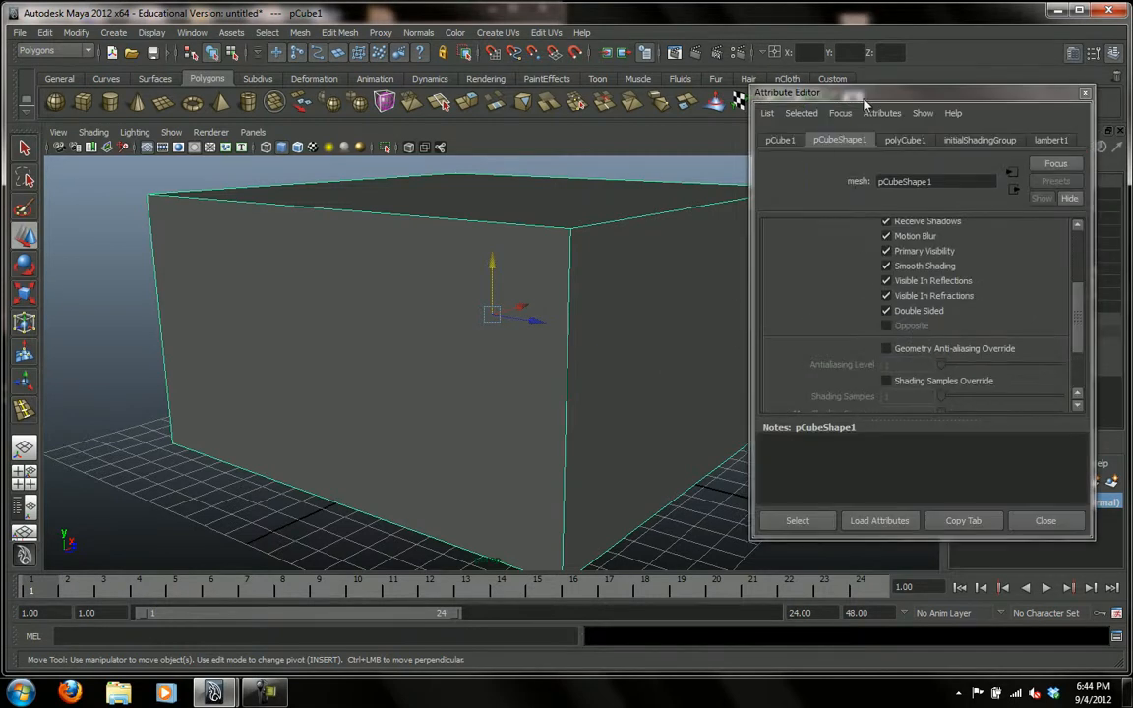
{"action": "left_click_drag", "start_coordinate": [864, 99], "coordinate": [868, 72]}
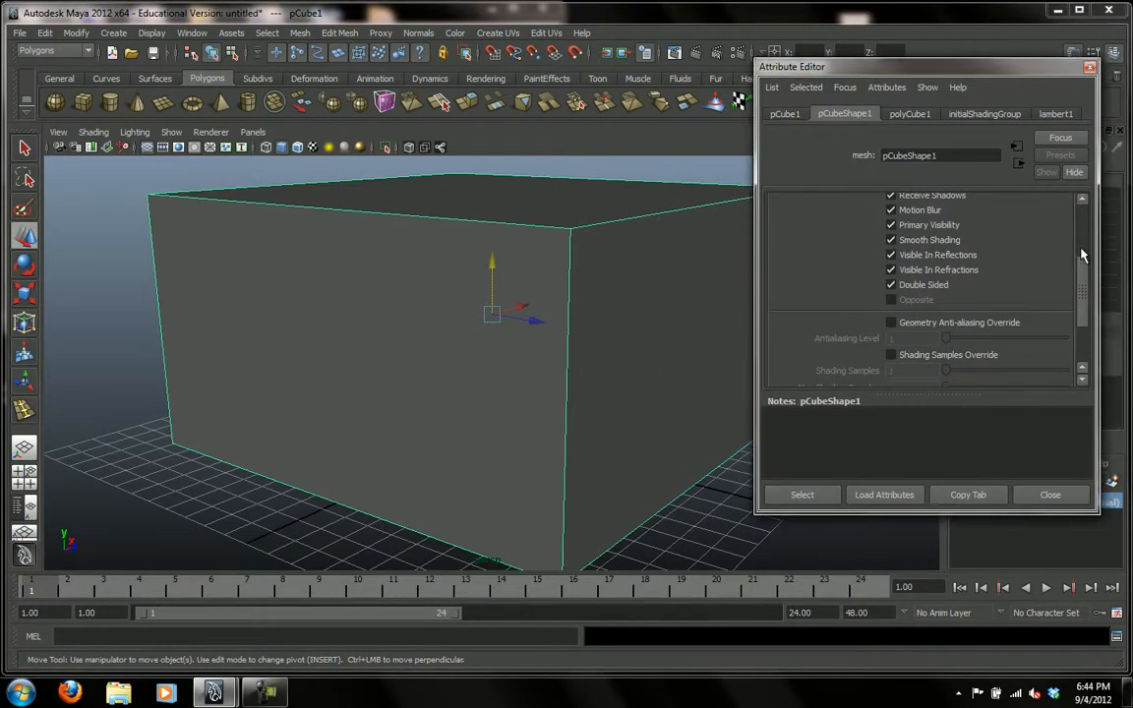
{"action": "left_click_drag", "start_coordinate": [1083, 273], "coordinate": [1081, 203]}
{"action": "left_click", "coordinate": [776, 296]}
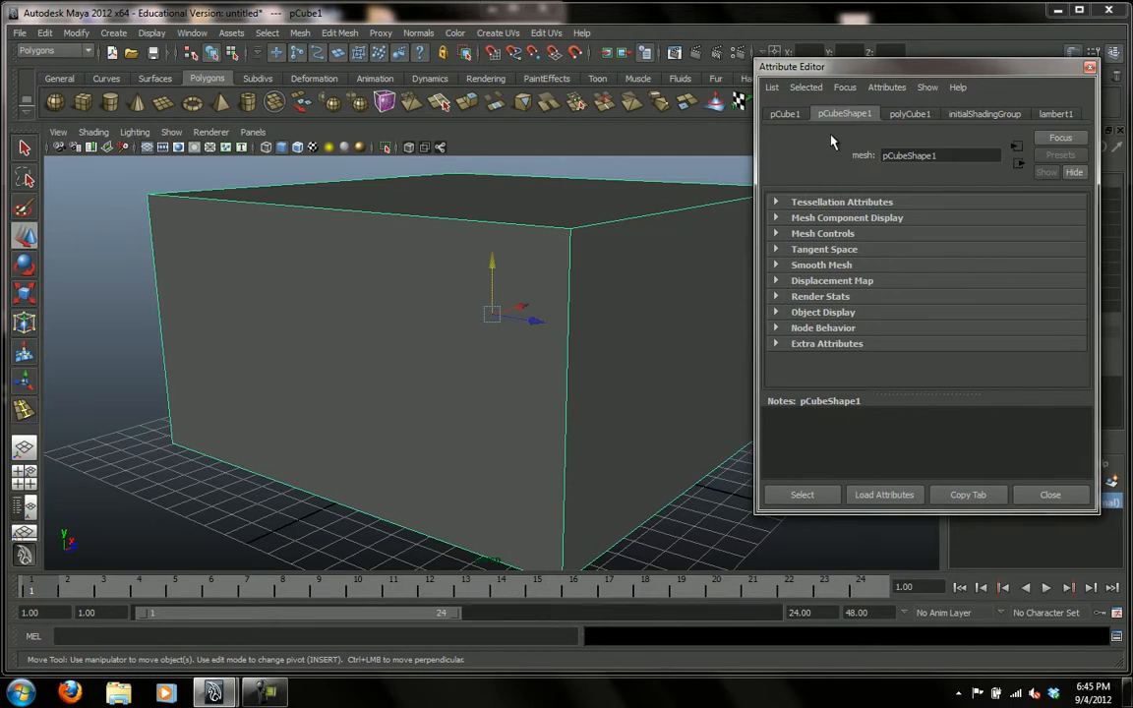
{"action": "left_click", "coordinate": [776, 296]}
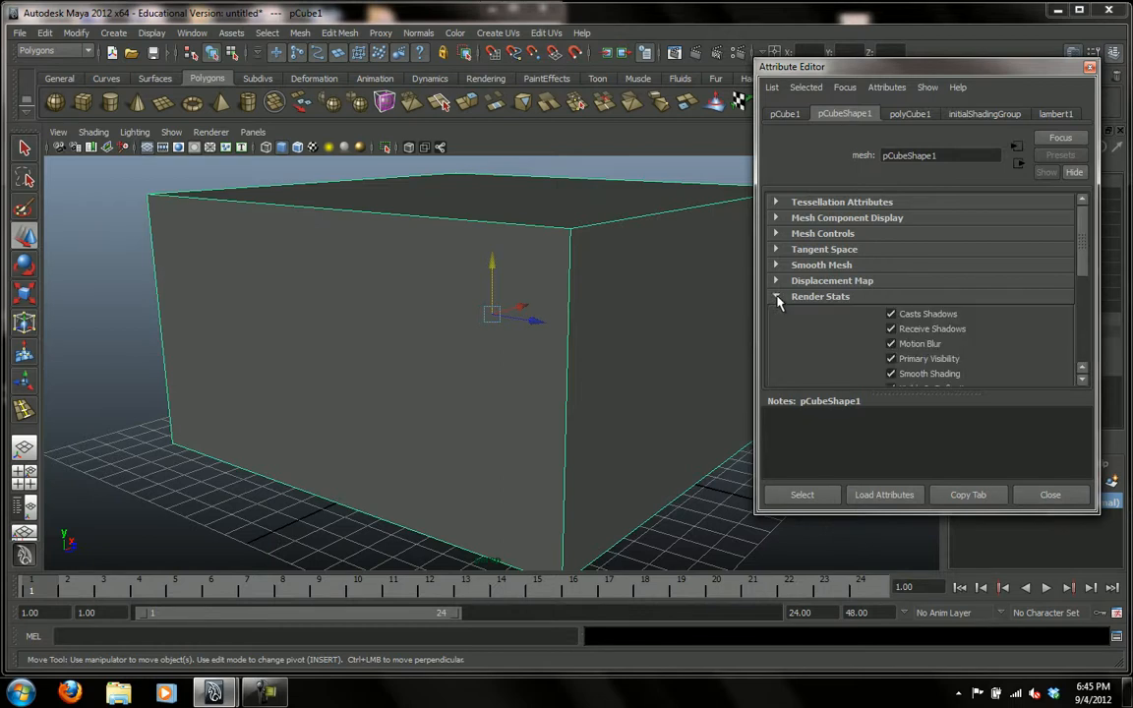
{"action": "scroll", "coordinate": [1085, 258], "scroll_direction": "down", "scroll_amount": 5}
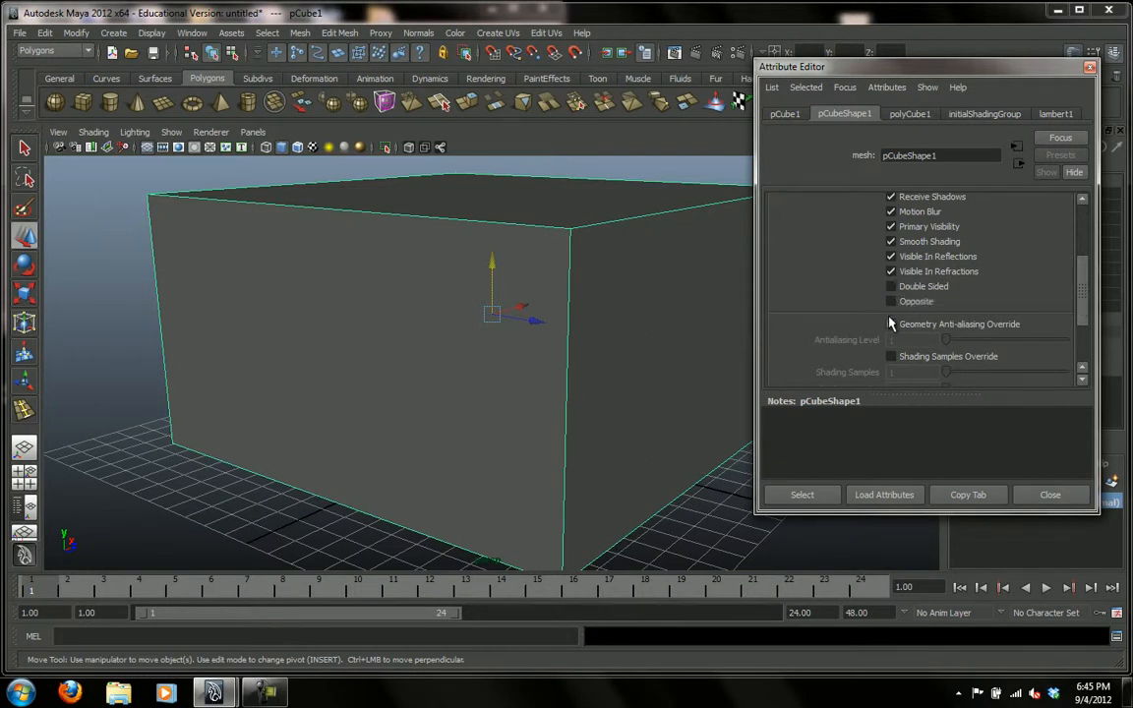
{"action": "left_click", "coordinate": [891, 302]}
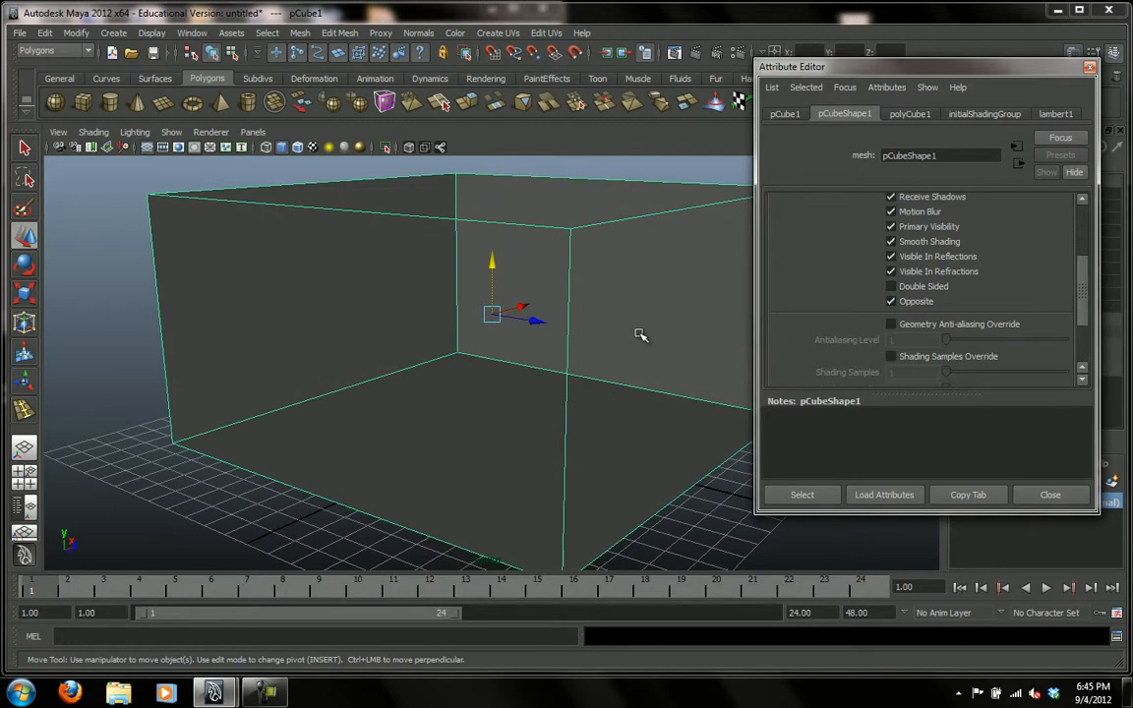
Inspect the box's interior walls and floor through its near faces from several angles, and close the Attribute Editor.
{"action": "middle_click_drag", "start_coordinate": [637, 391], "coordinate": [637, 390], "text": "alt"}
{"action": "right_click_drag", "start_coordinate": [637, 390], "coordinate": [528, 397], "text": "alt"}
{"action": "left_click_drag", "start_coordinate": [547, 399], "coordinate": [509, 403], "text": "alt"}
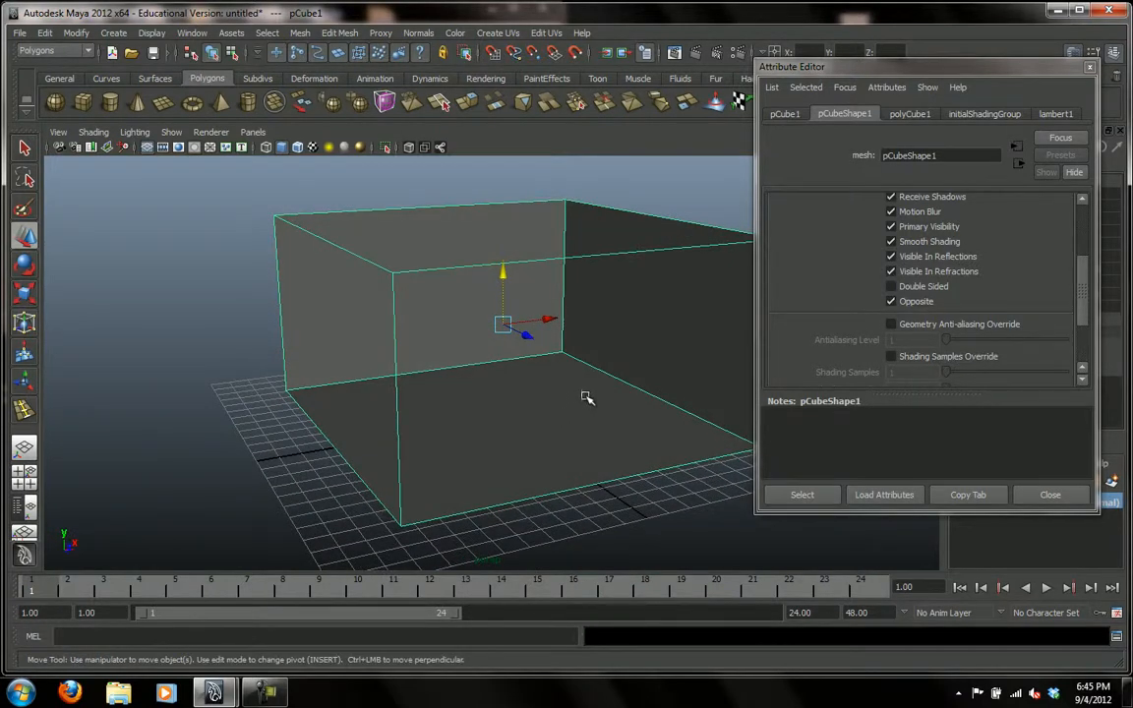
{"action": "mouse_move", "coordinate": [575, 385]}
{"action": "left_mouse_down", "text": "alt"}
{"action": "mouse_move", "coordinate": [637, 387]}
{"action": "mouse_move", "coordinate": [599, 398]}
{"action": "mouse_move", "coordinate": [568, 386]}
{"action": "left_mouse_up", "text": "alt"}
{"action": "right_click_drag", "start_coordinate": [551, 374], "coordinate": [455, 406], "text": "alt"}
{"action": "mouse_move", "coordinate": [504, 403]}
{"action": "left_mouse_down", "text": "alt"}
{"action": "mouse_move", "coordinate": [546, 405]}
{"action": "mouse_move", "coordinate": [531, 417]}
{"action": "mouse_move", "coordinate": [445, 400]}
{"action": "mouse_move", "coordinate": [522, 408]}
{"action": "left_mouse_up", "text": "alt"}
{"action": "right_click_drag", "start_coordinate": [522, 408], "coordinate": [366, 411], "text": "alt"}
{"action": "left_click_drag", "start_coordinate": [526, 394], "coordinate": [497, 392], "text": "alt"}
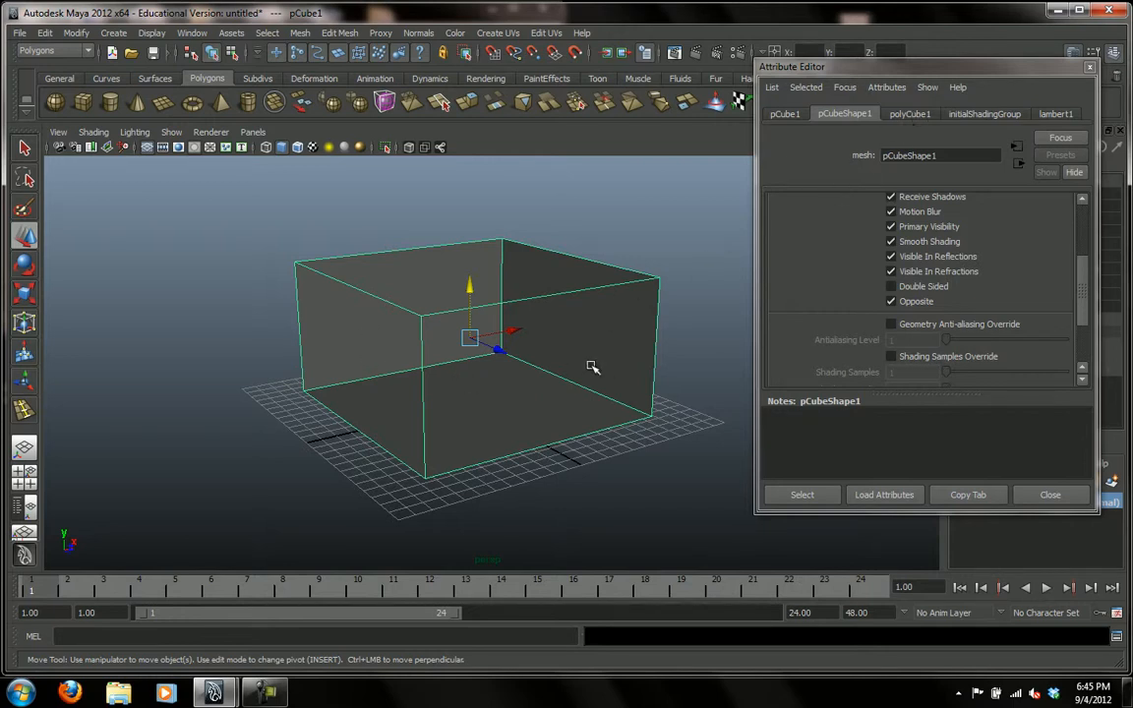
{"action": "left_click", "coordinate": [1090, 67]}
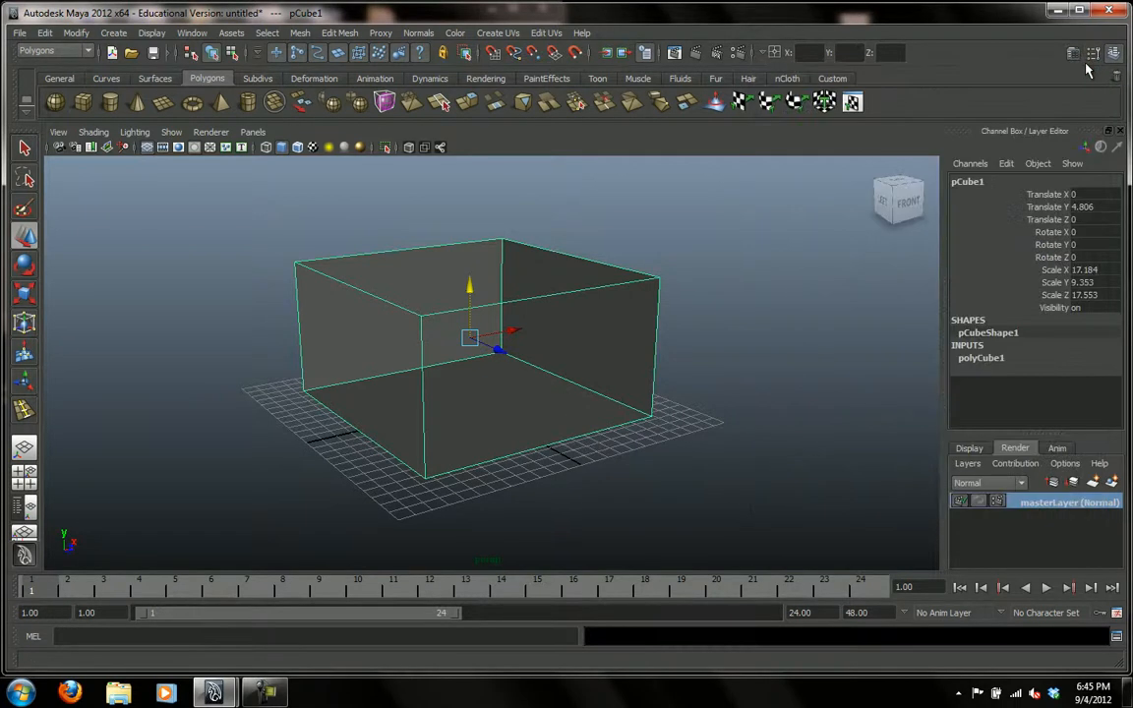
Insert two vertical edge loops near the box's back corner to mark the two sides of a doorway.
{"action": "left_click_drag", "start_coordinate": [606, 437], "coordinate": [676, 430], "text": "alt"}
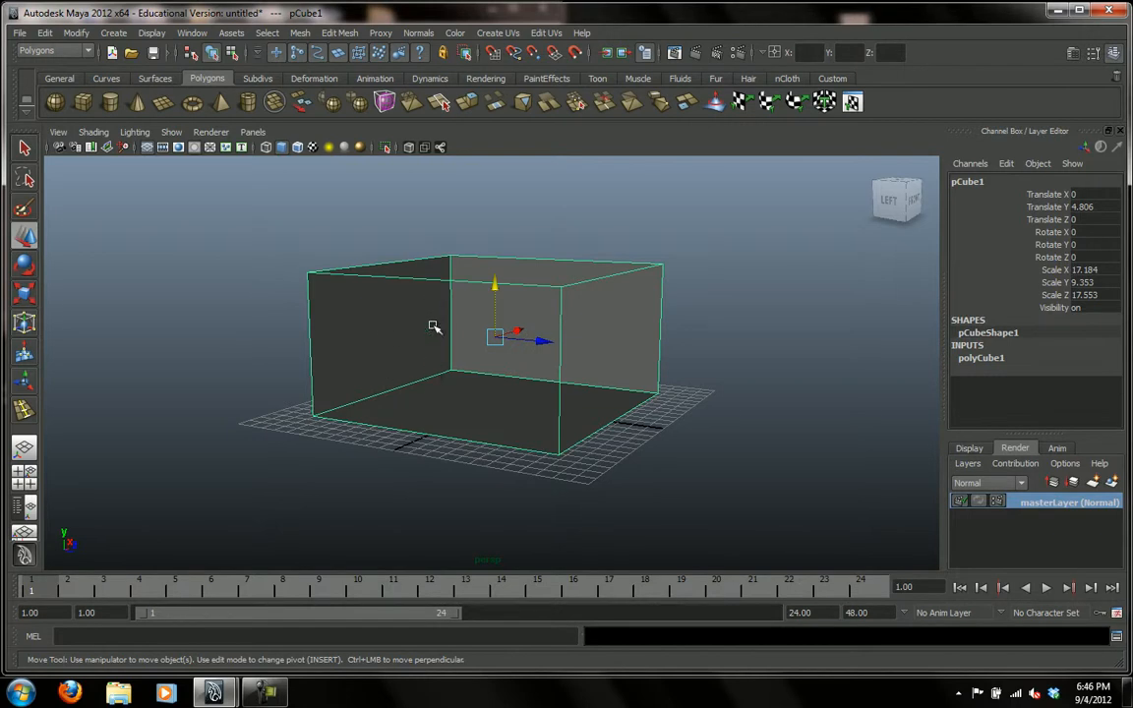
{"action": "left_click", "coordinate": [500, 204]}
{"action": "left_click", "coordinate": [445, 316]}
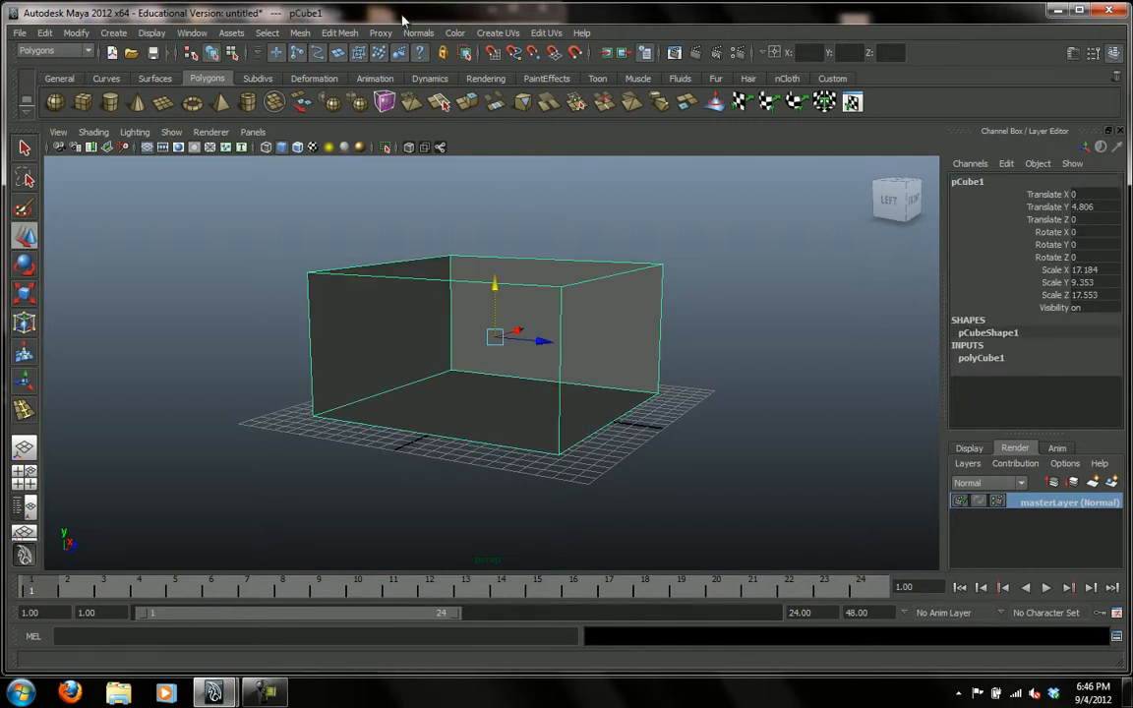
{"action": "left_click", "coordinate": [342, 33]}
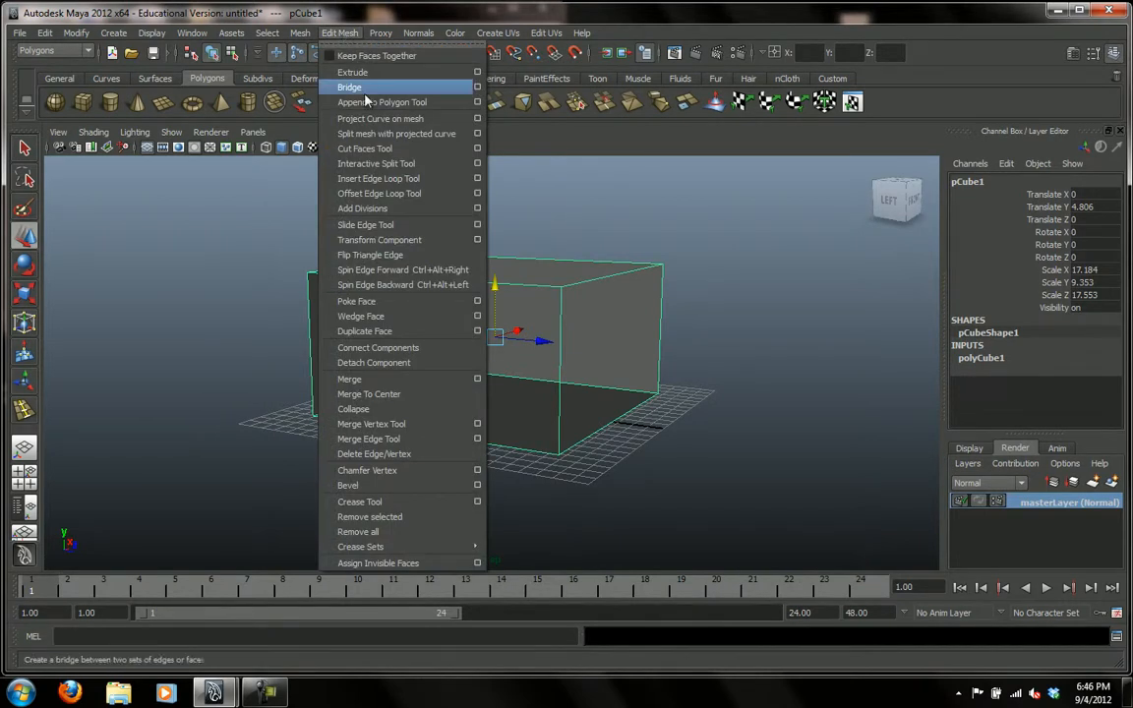
{"action": "left_click", "coordinate": [378, 181]}
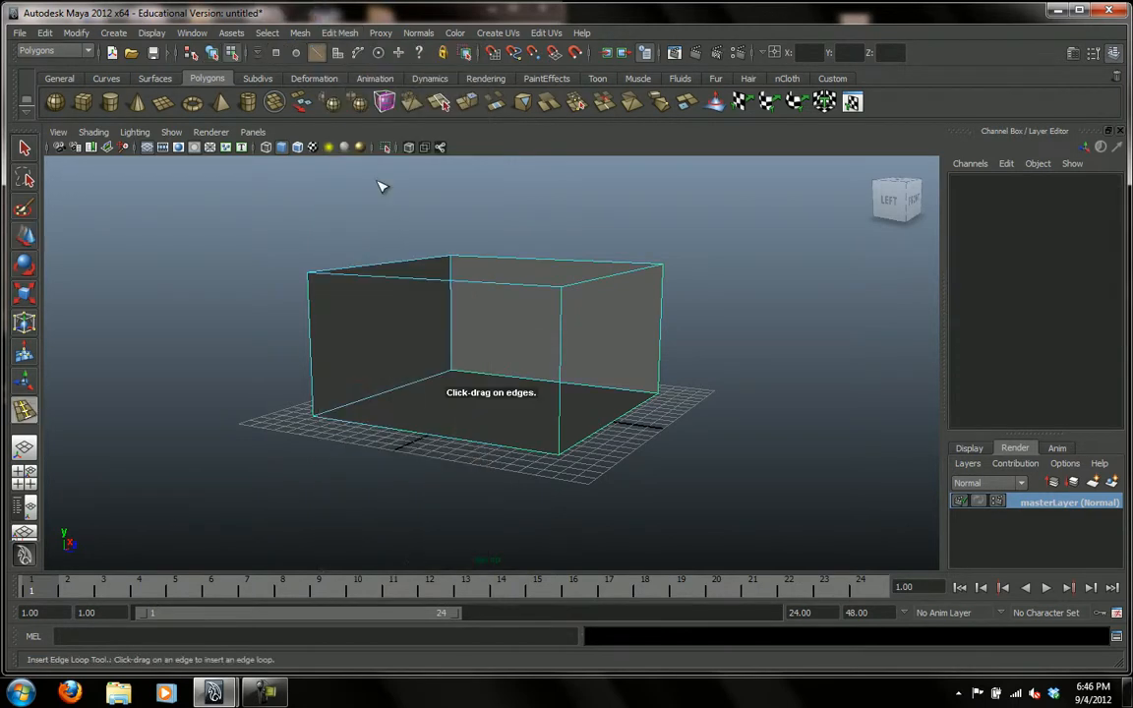
{"action": "right_click_drag", "start_coordinate": [466, 384], "coordinate": [588, 416], "text": "alt"}
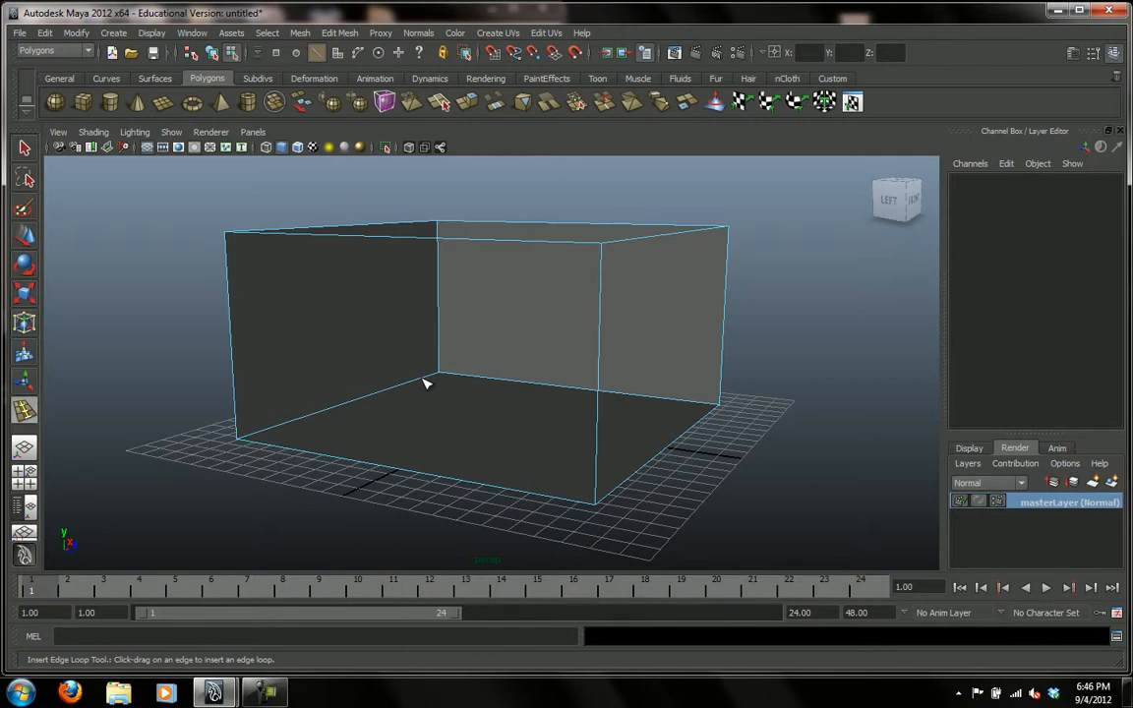
{"action": "mouse_move", "coordinate": [423, 384]}
{"action": "left_mouse_down"}
{"action": "mouse_move", "coordinate": [407, 389]}
{"action": "mouse_move", "coordinate": [435, 386]}
{"action": "mouse_move", "coordinate": [417, 400]}
{"action": "mouse_move", "coordinate": [438, 398]}
{"action": "mouse_move", "coordinate": [425, 397]}
{"action": "mouse_move", "coordinate": [436, 398]}
{"action": "mouse_move", "coordinate": [433, 383]}
{"action": "left_mouse_up"}
{"action": "left_click_drag", "start_coordinate": [683, 430], "coordinate": [633, 440], "text": "alt"}
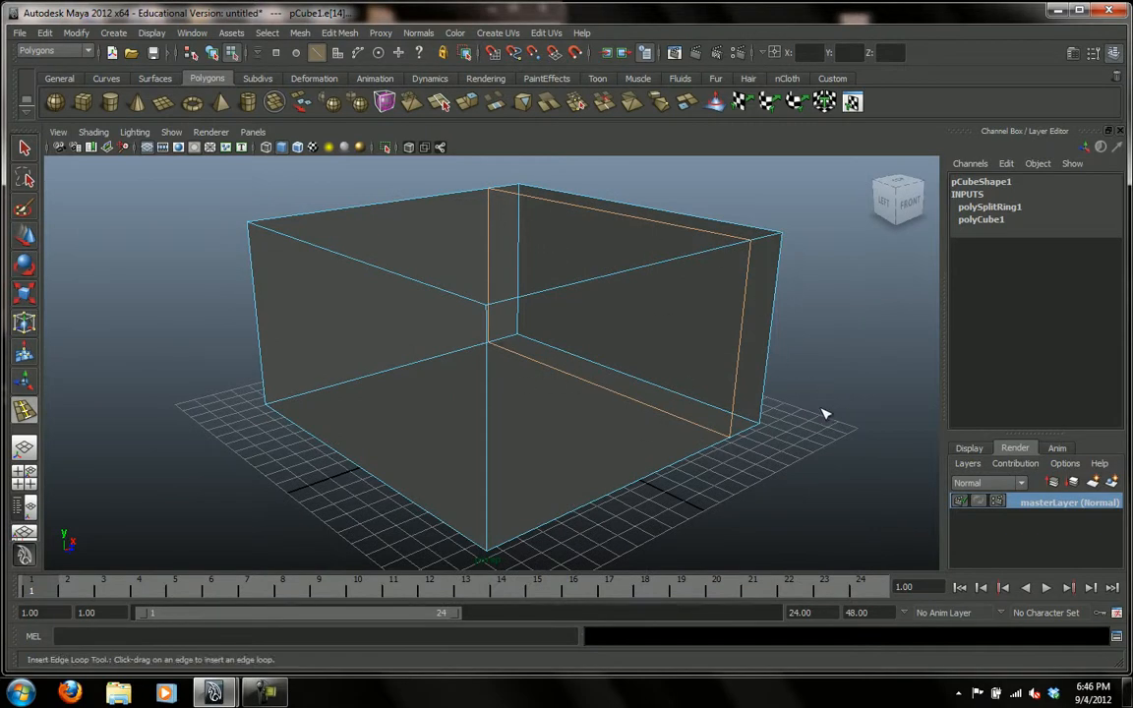
{"action": "left_click_drag", "start_coordinate": [829, 404], "coordinate": [852, 394], "text": "alt"}
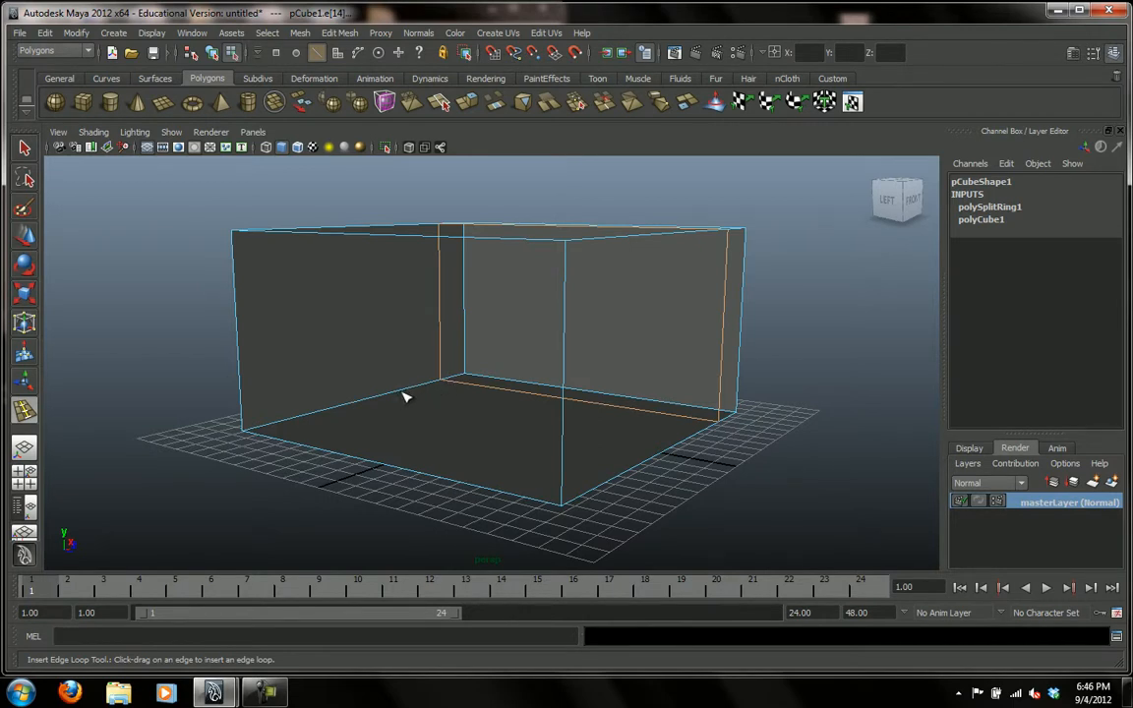
{"action": "left_click_drag", "start_coordinate": [399, 394], "coordinate": [409, 394]}
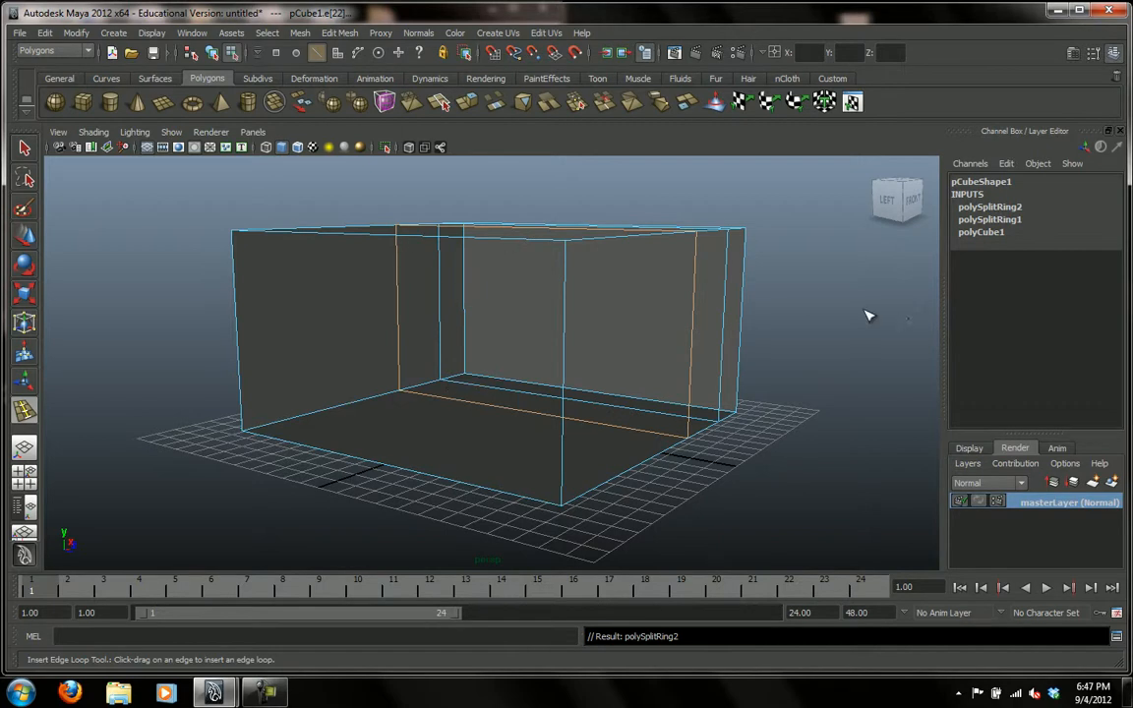
Insert a horizontal edge loop around the walls at the doorway's top height and return the box to object mode.
{"action": "left_click_drag", "start_coordinate": [401, 288], "coordinate": [399, 295]}
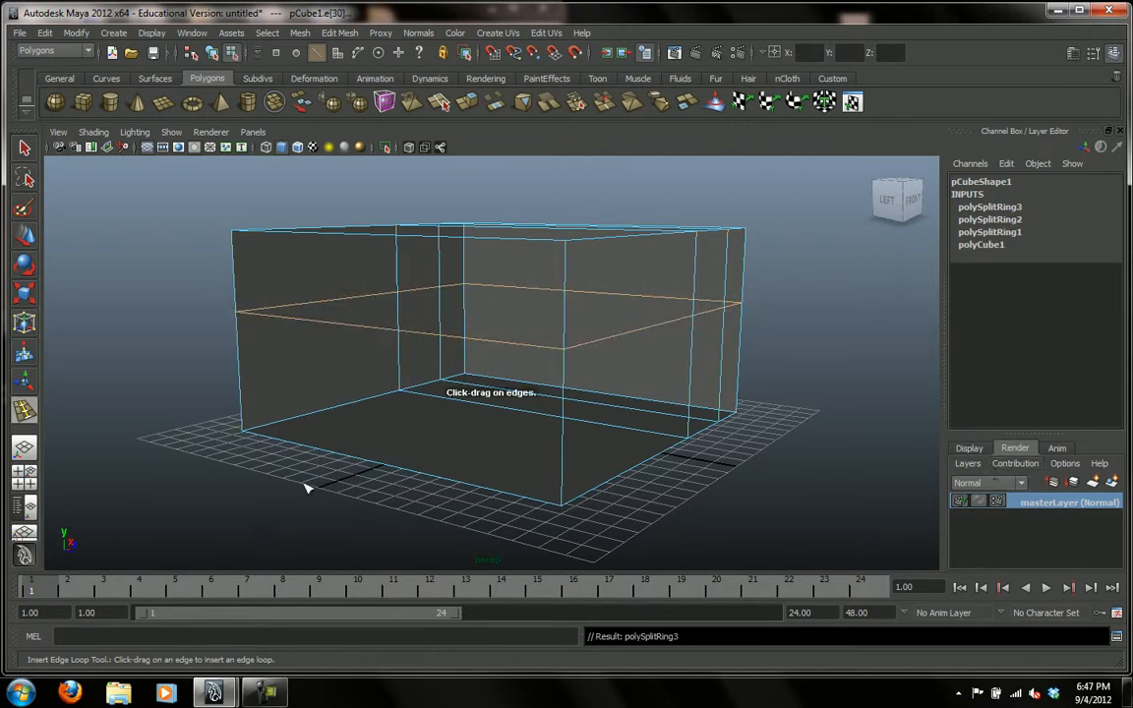
{"action": "left_click", "coordinate": [25, 150]}
{"action": "left_click", "coordinate": [188, 344]}
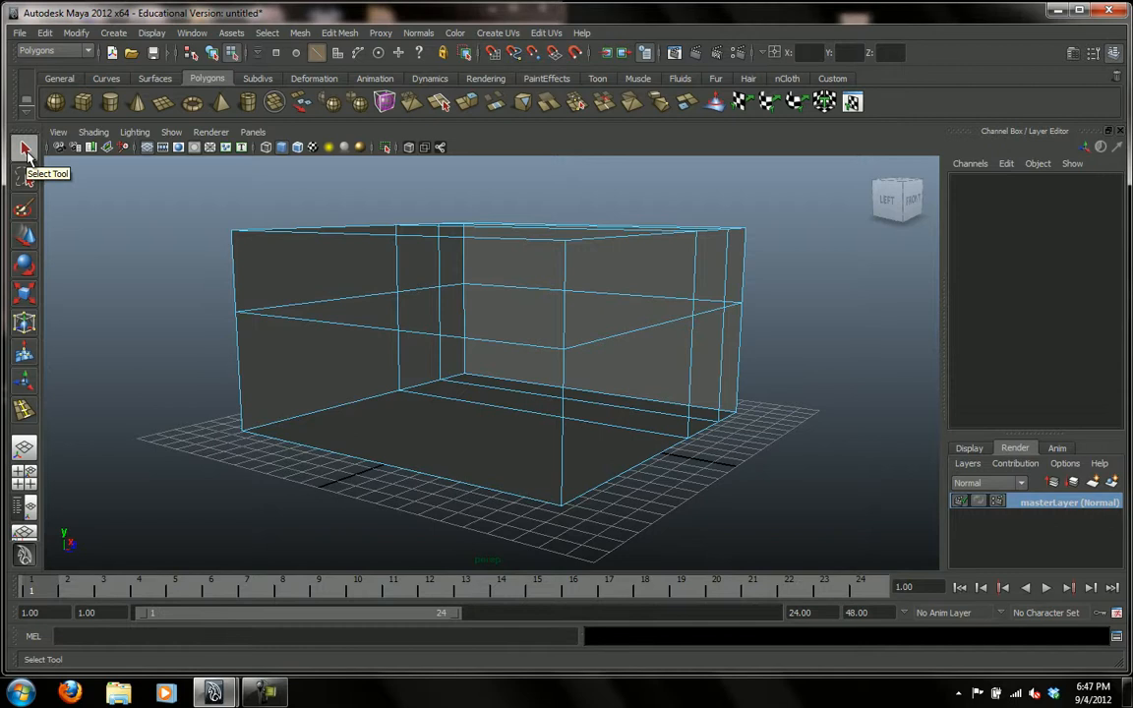
{"action": "right_click", "coordinate": [301, 351]}
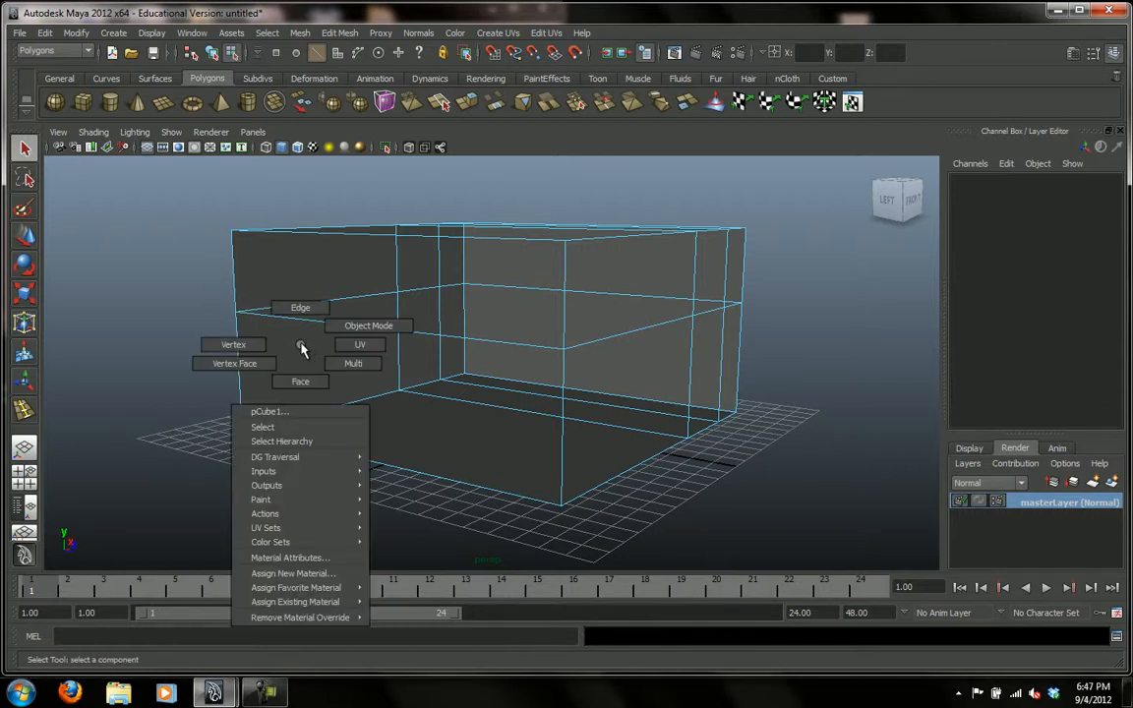
{"action": "left_click", "coordinate": [350, 335]}
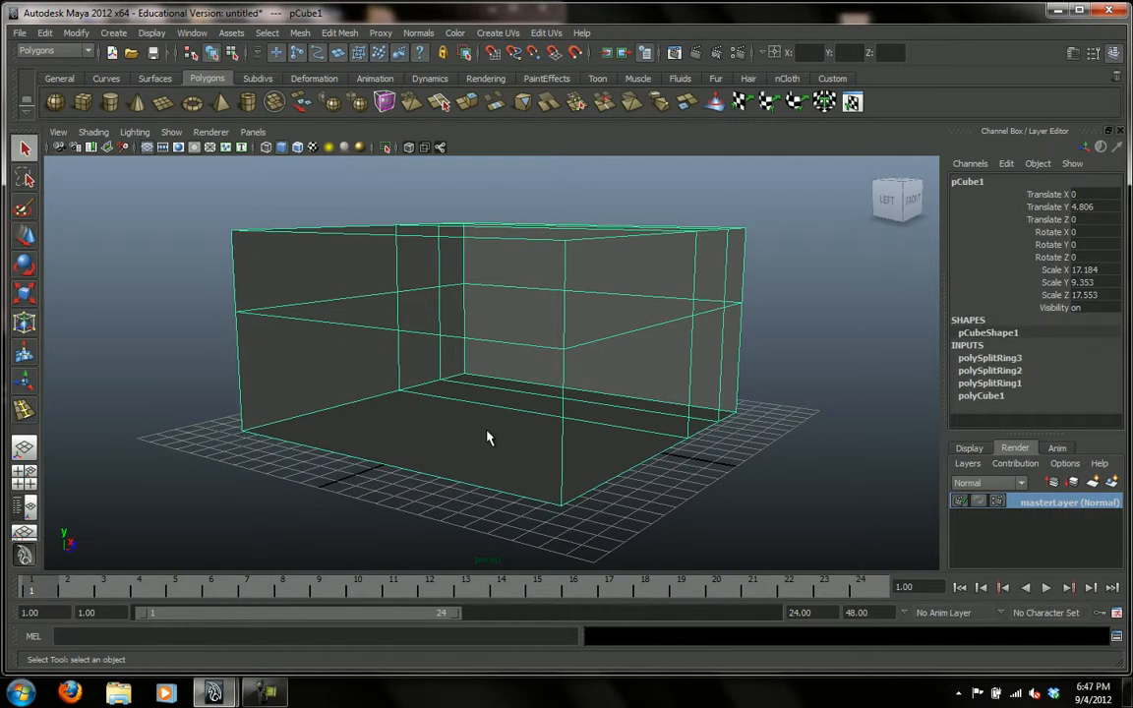
Delete the tall wall face framed by the three edge loops to open a doorway down to the floor.
{"action": "left_click_drag", "start_coordinate": [492, 433], "coordinate": [478, 493], "text": "alt"}
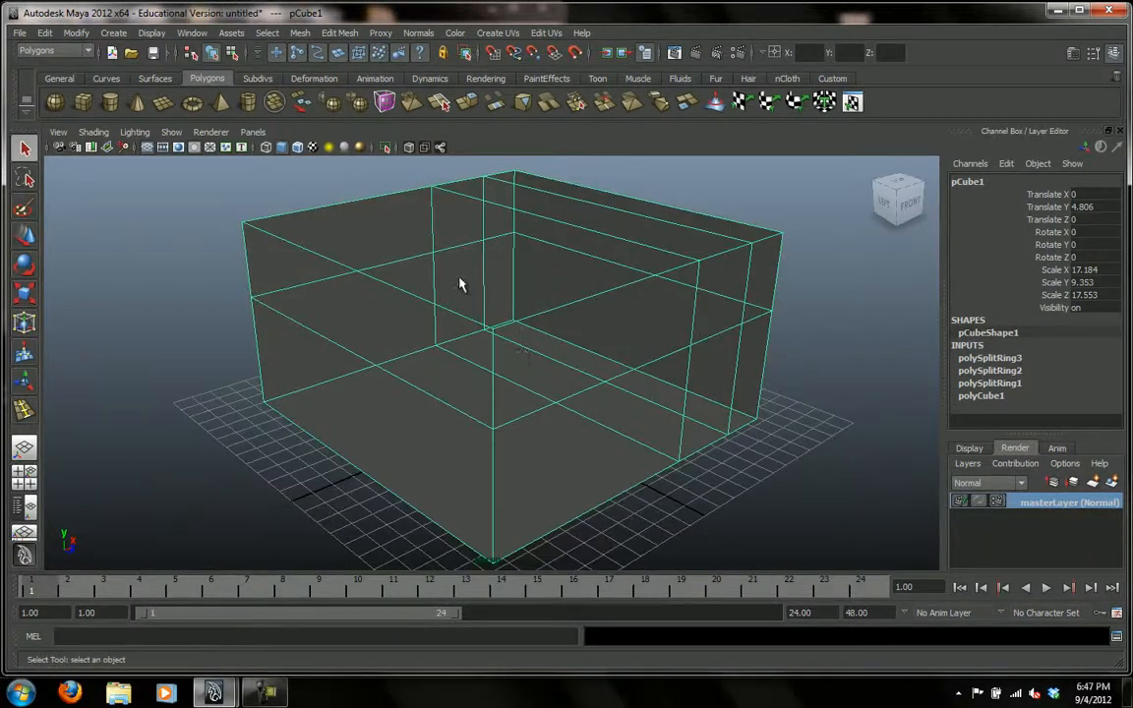
{"action": "mouse_move", "coordinate": [632, 385]}
{"action": "left_mouse_down", "text": "alt"}
{"action": "mouse_move", "coordinate": [652, 351]}
{"action": "mouse_move", "coordinate": [633, 367]}
{"action": "left_mouse_up", "text": "alt"}
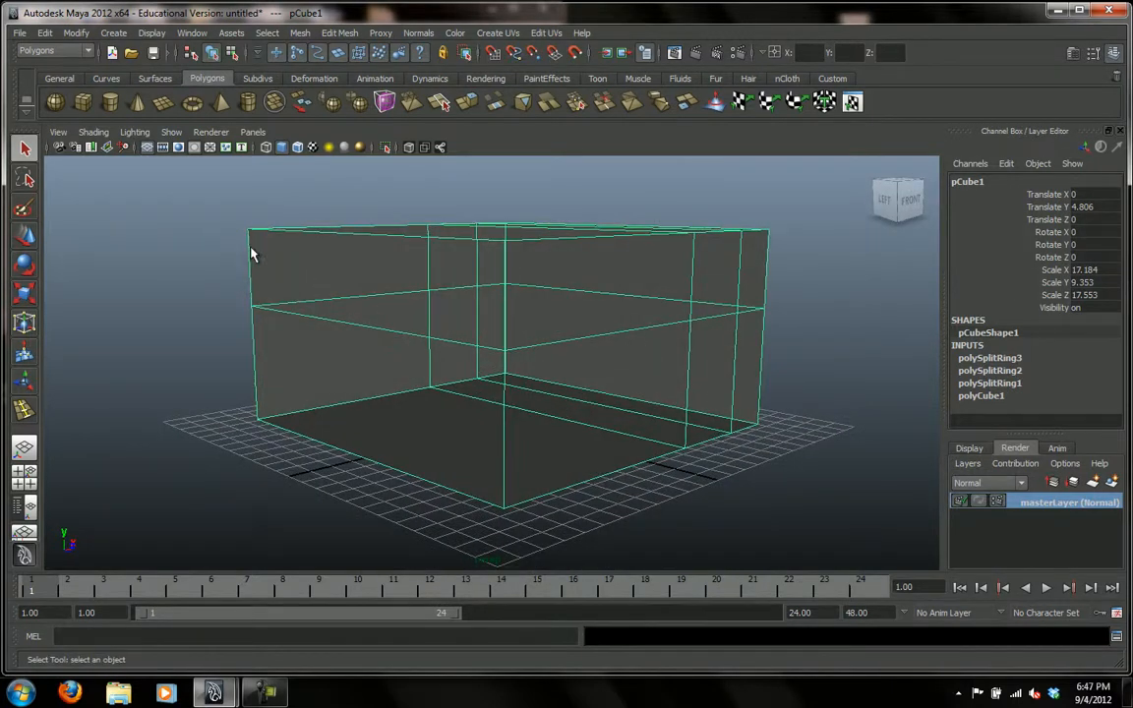
{"action": "right_click_drag", "start_coordinate": [577, 344], "coordinate": [900, 417], "text": "alt"}
{"action": "left_click_drag", "start_coordinate": [488, 394], "coordinate": [470, 367], "text": "alt"}
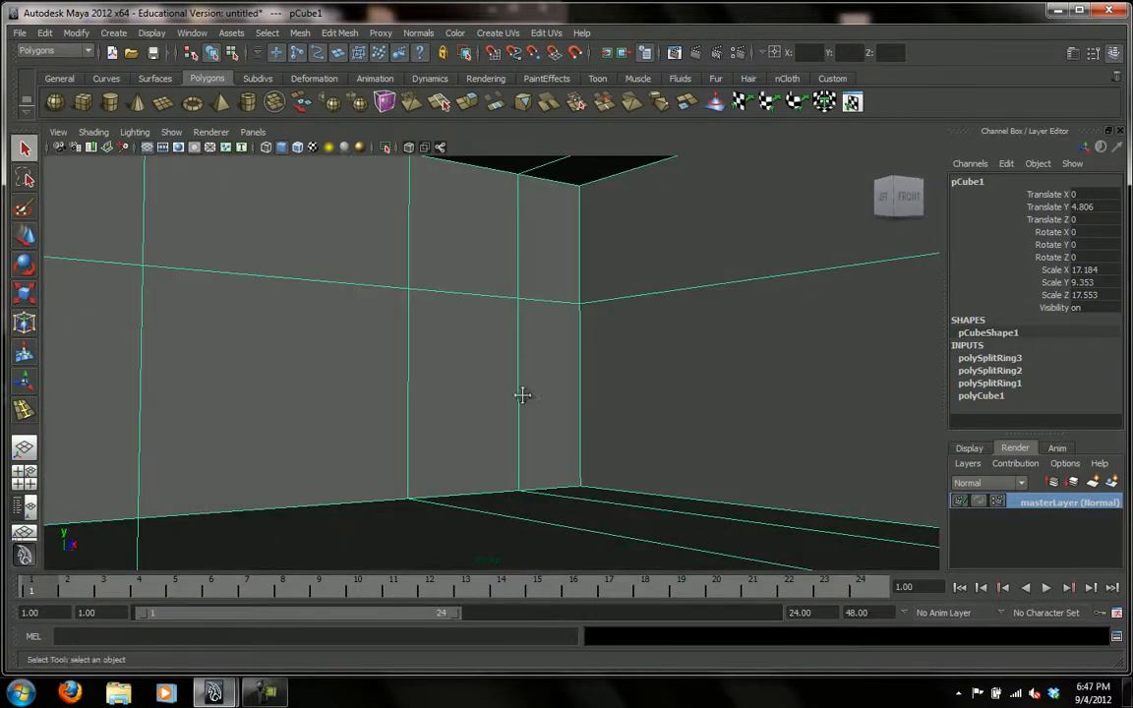
{"action": "middle_click_drag", "start_coordinate": [526, 400], "coordinate": [510, 368], "text": "alt"}
{"action": "left_click_drag", "start_coordinate": [510, 368], "coordinate": [471, 338], "text": "alt"}
{"action": "left_click_drag", "start_coordinate": [532, 372], "coordinate": [493, 369], "text": "alt"}
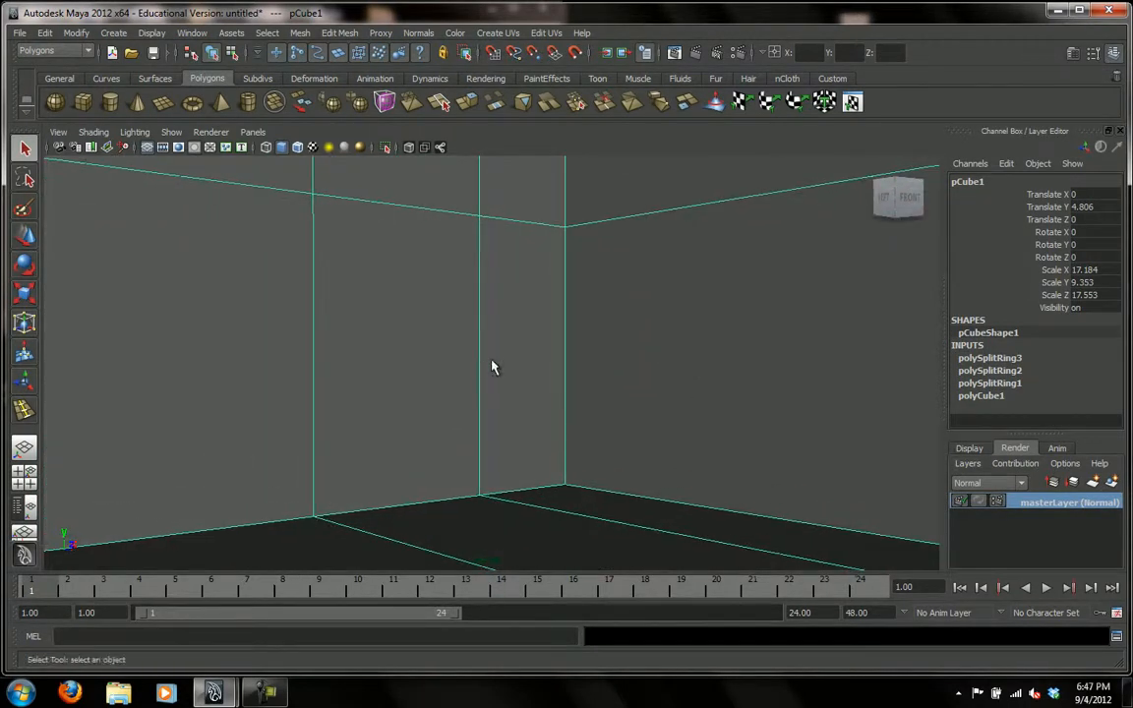
{"action": "right_click", "coordinate": [480, 305]}
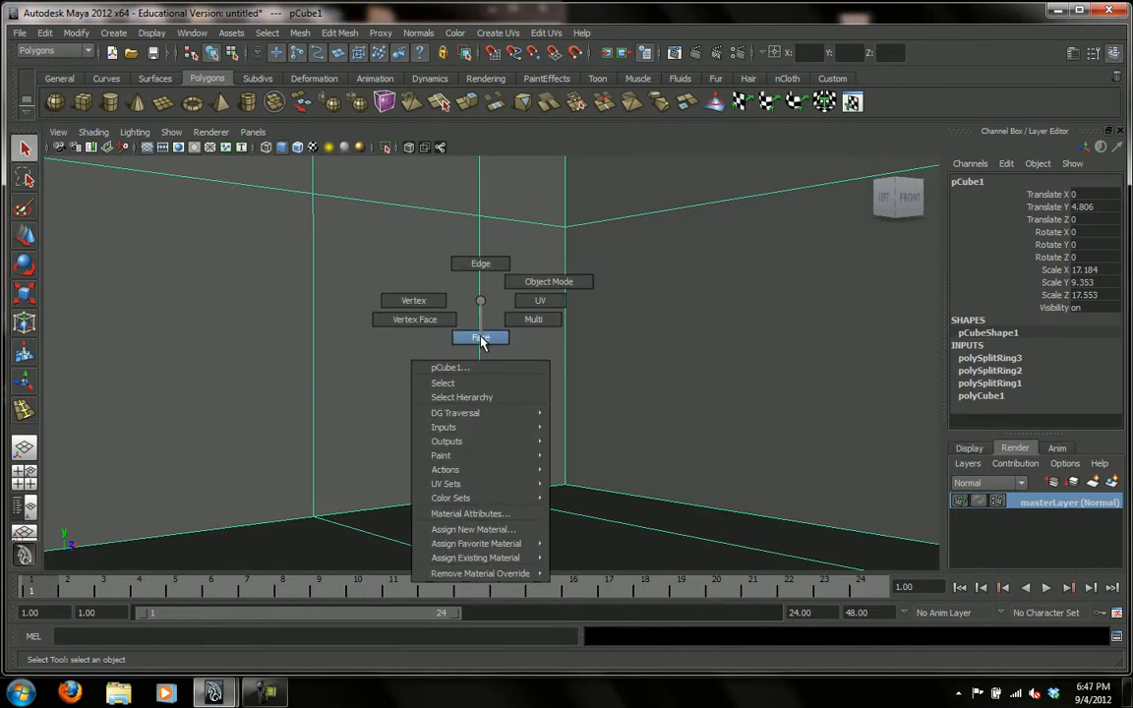
{"action": "left_click", "coordinate": [481, 338]}
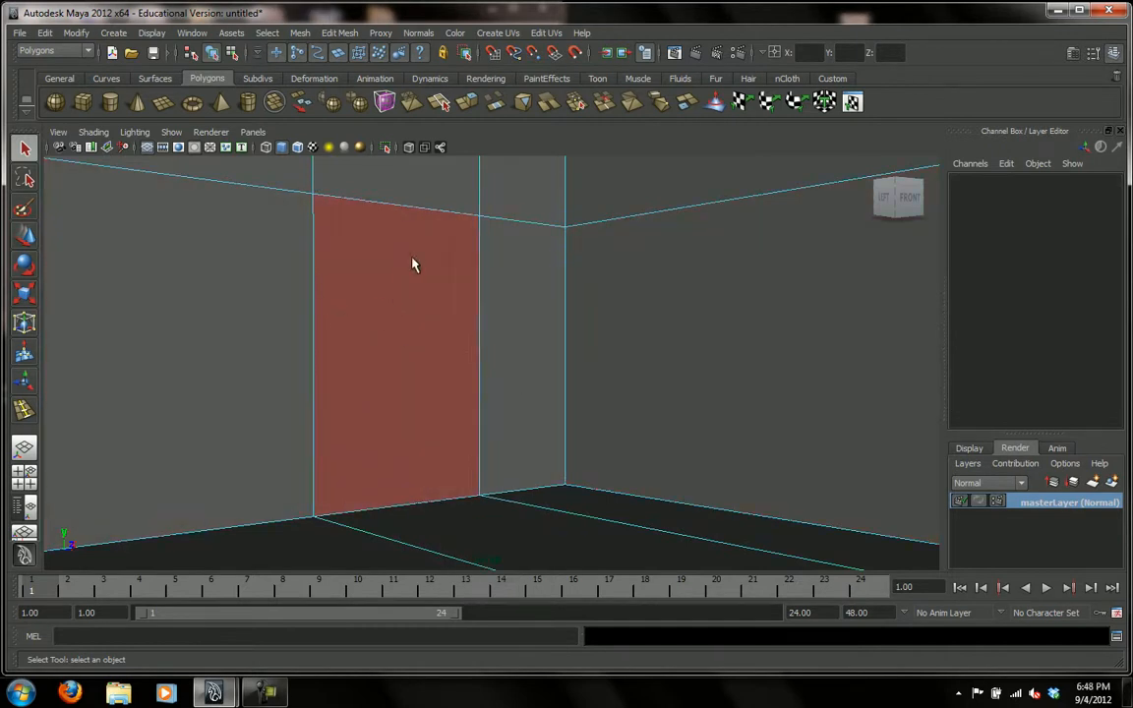
{"action": "left_click", "coordinate": [402, 334]}
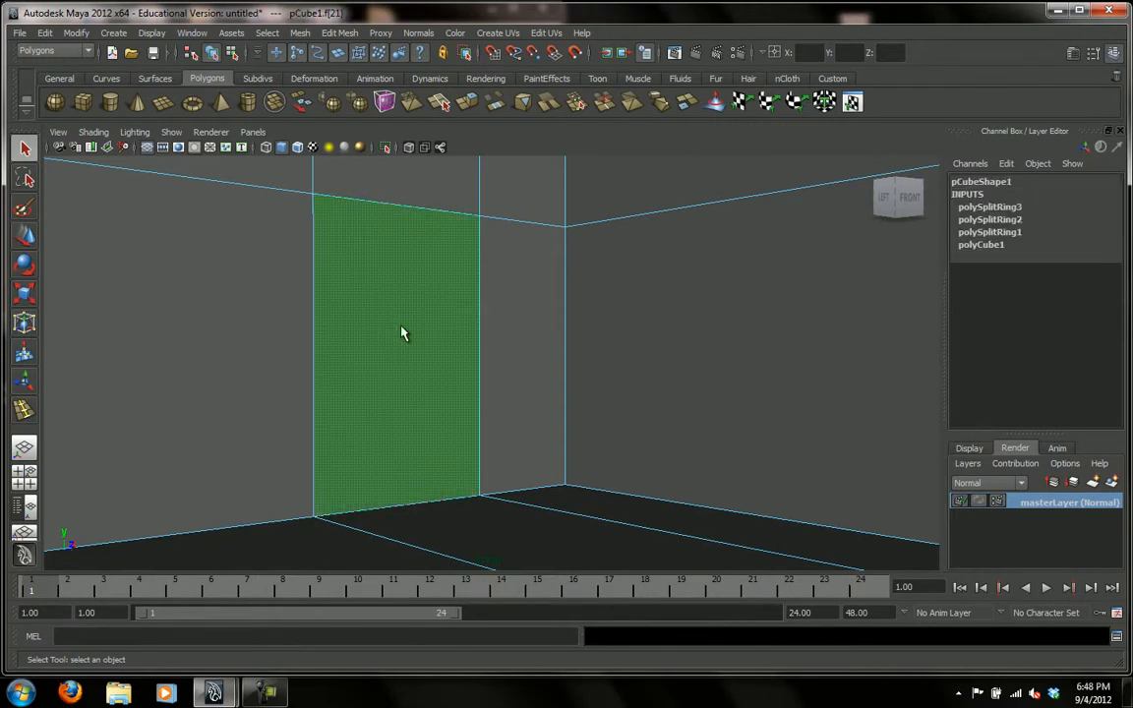
{"action": "key", "text": "Delete"}
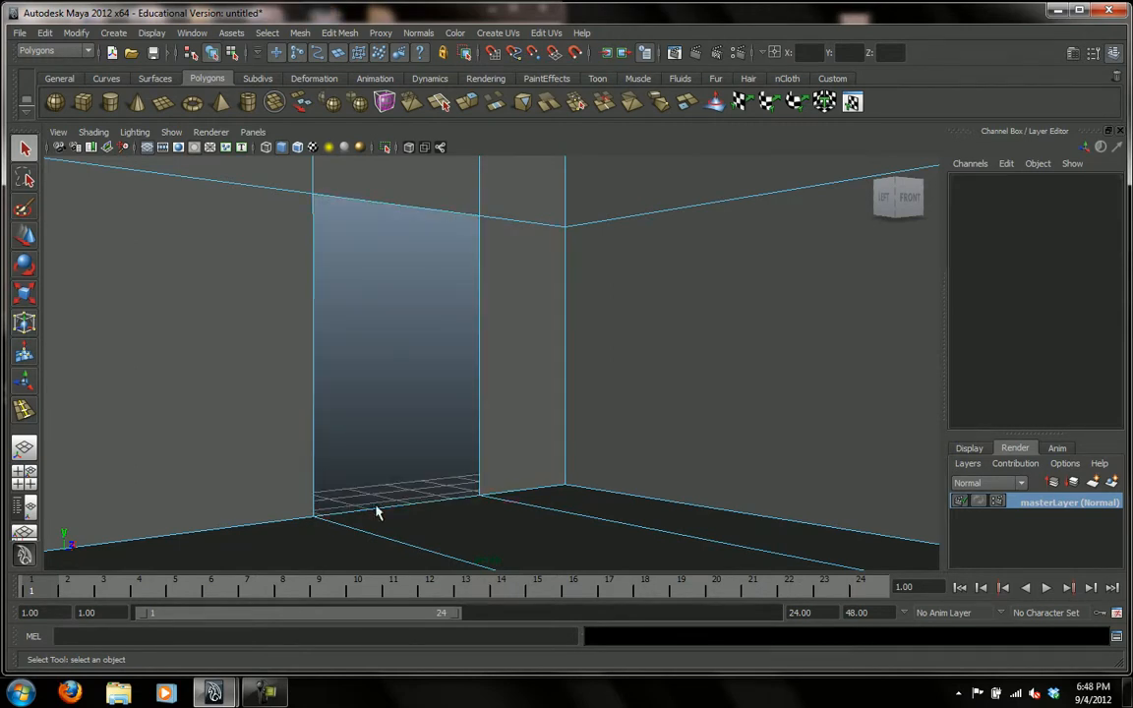
Examine the doorway opening from several angles inside the room.
{"action": "left_click_drag", "start_coordinate": [412, 437], "coordinate": [209, 438], "text": "alt"}
{"action": "right_click_drag", "start_coordinate": [395, 420], "coordinate": [67, 399], "text": "alt"}
{"action": "left_click_drag", "start_coordinate": [67, 399], "coordinate": [541, 399], "text": "alt"}
{"action": "right_click_drag", "start_coordinate": [516, 392], "coordinate": [489, 401], "text": "alt"}
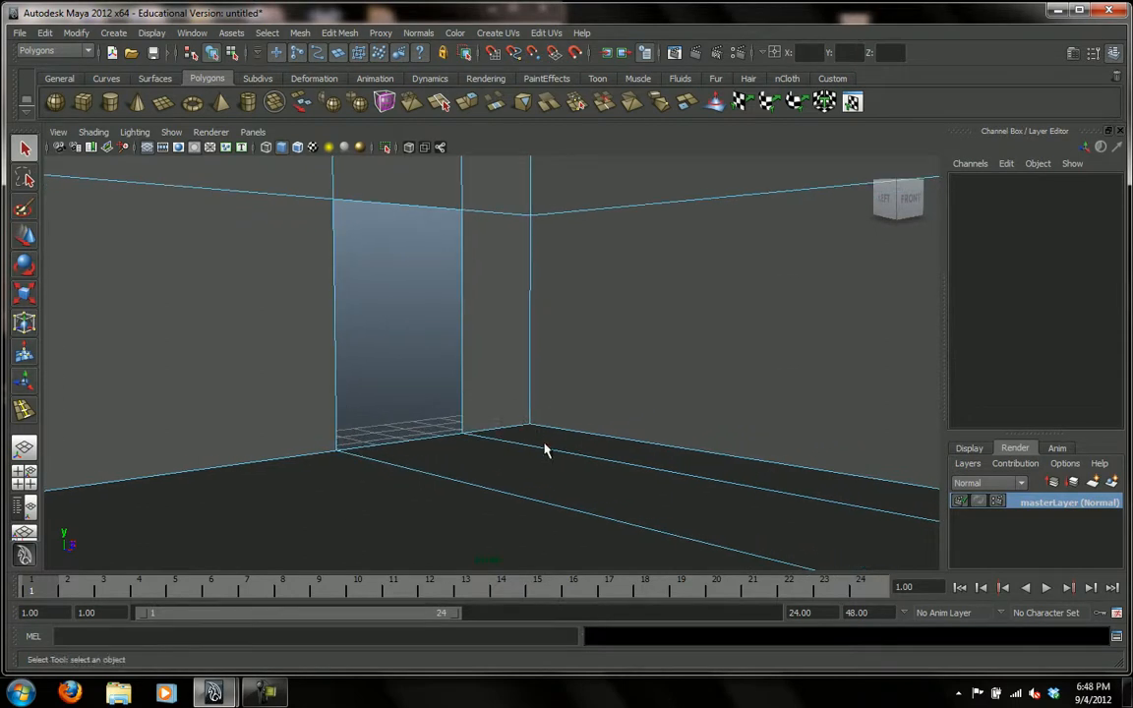
{"action": "left_click_drag", "start_coordinate": [413, 338], "coordinate": [451, 329], "text": "alt"}
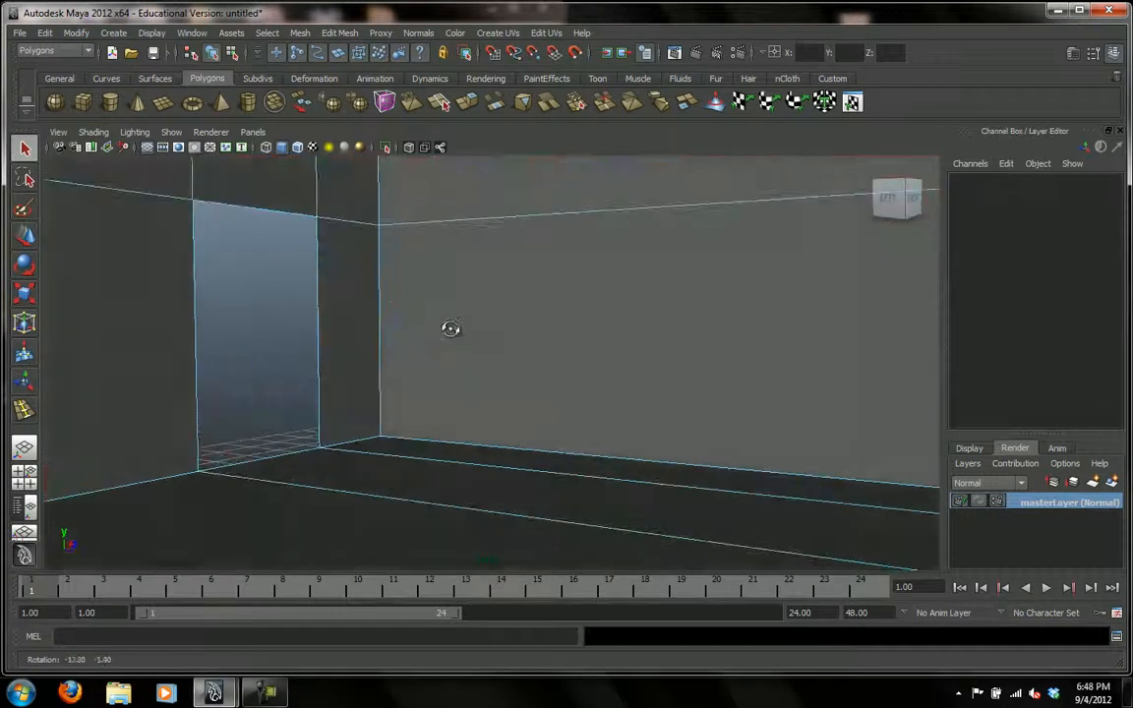
{"action": "right_click_drag", "start_coordinate": [336, 349], "coordinate": [305, 360]}
{"action": "left_click_drag", "start_coordinate": [340, 330], "coordinate": [359, 328], "text": "alt"}
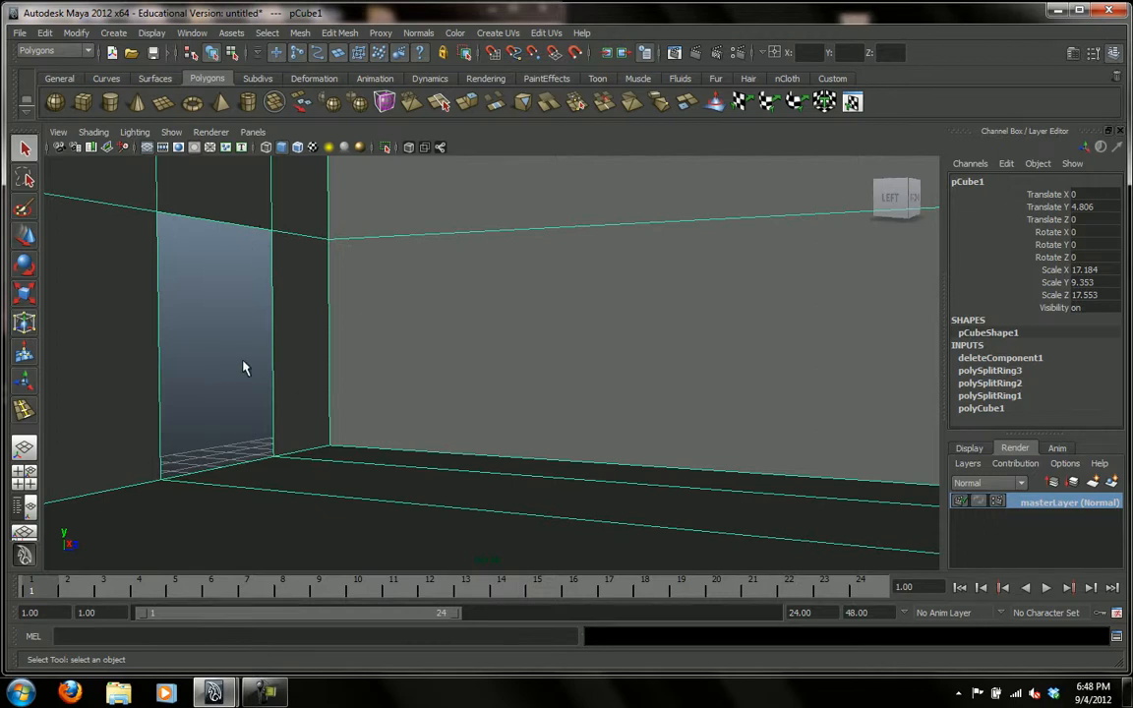
Extrude the four edges bordering the doorway and move them slightly outward along Z to give the opening thickness.
{"action": "right_click", "coordinate": [286, 333]}
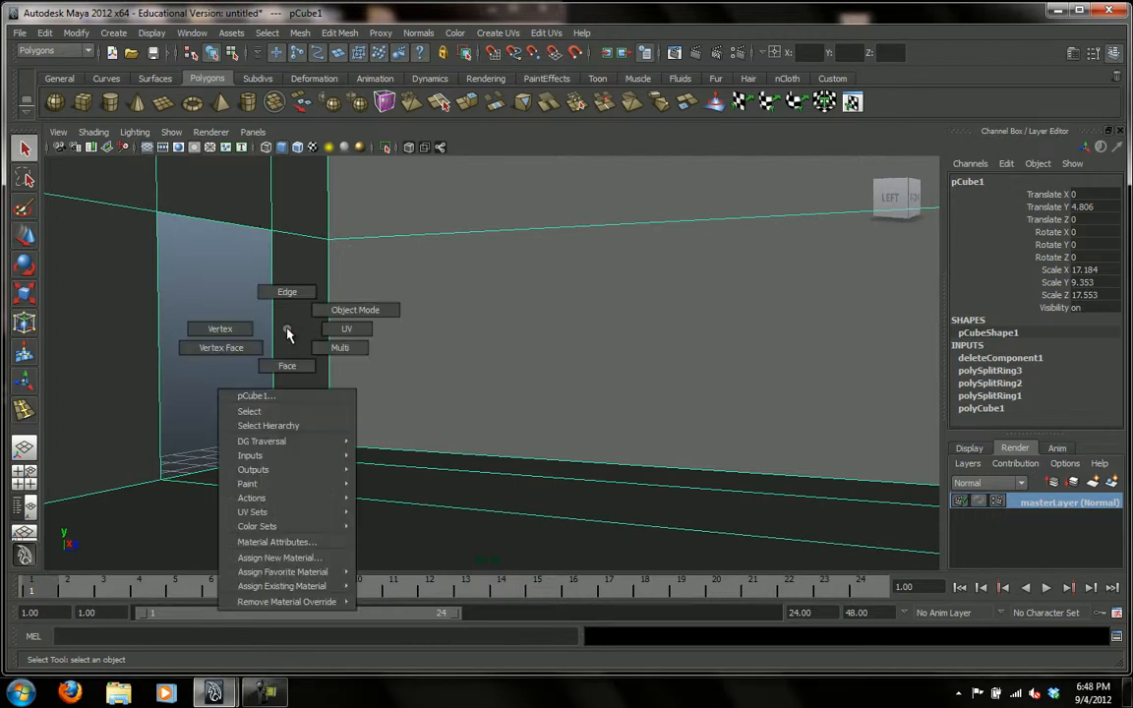
{"action": "left_click", "coordinate": [286, 302]}
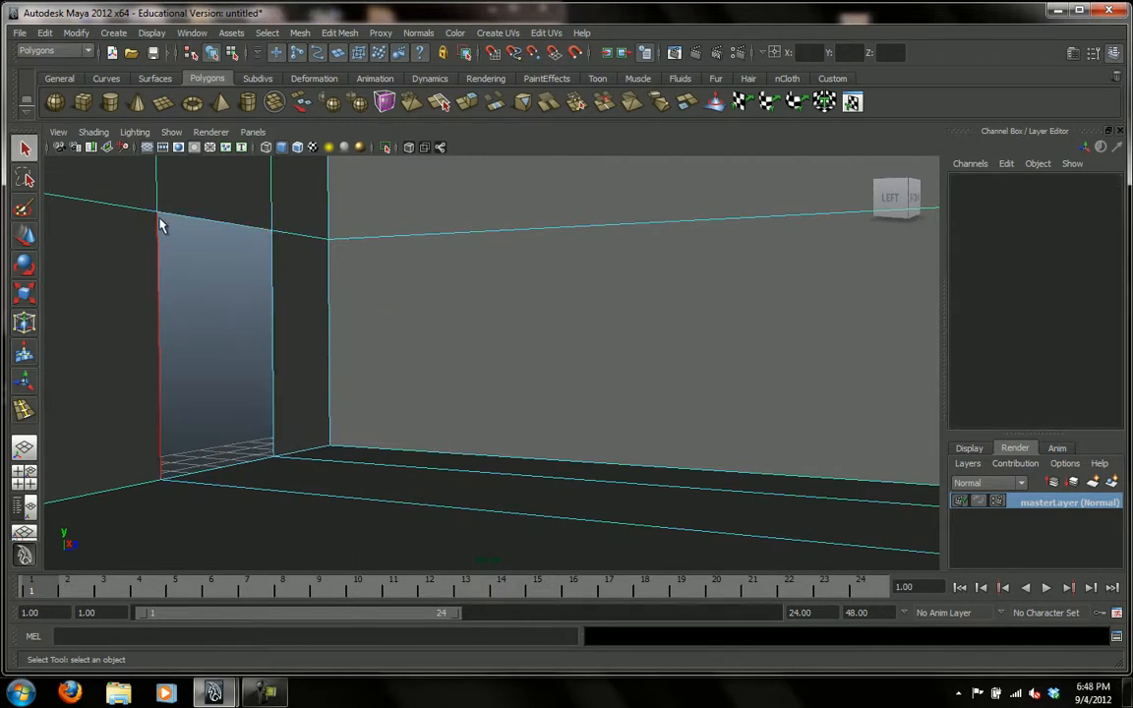
{"action": "left_click", "coordinate": [272, 325]}
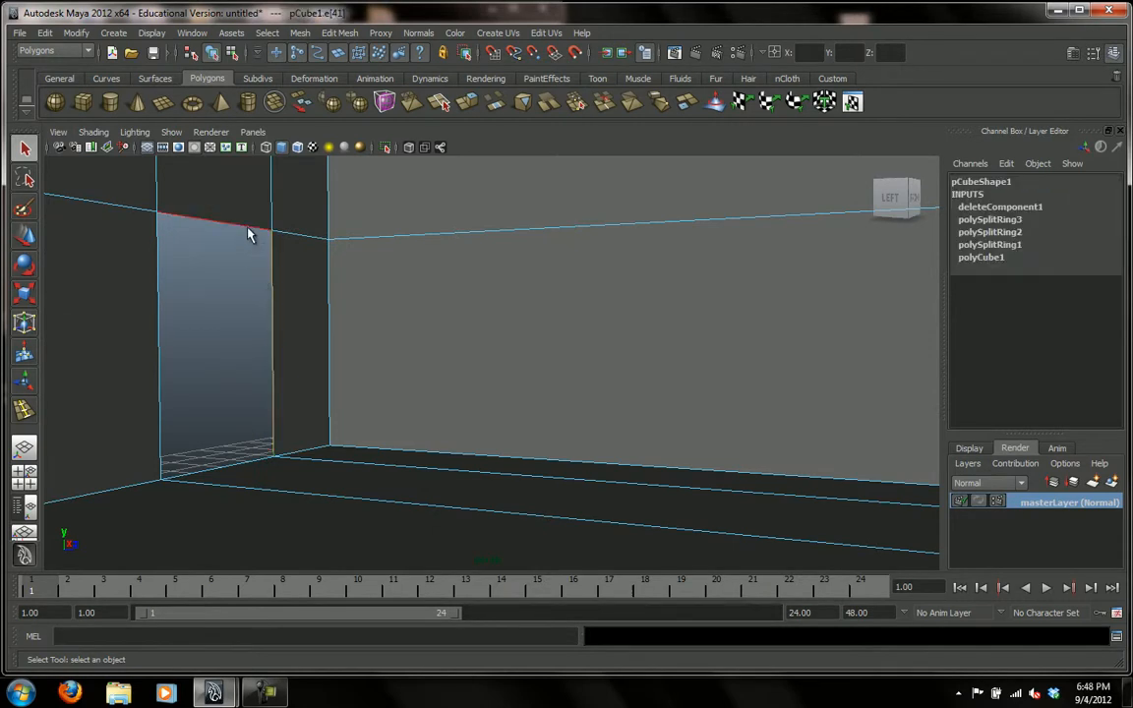
{"action": "left_click", "coordinate": [159, 263]}
{"action": "left_click", "coordinate": [267, 473]}
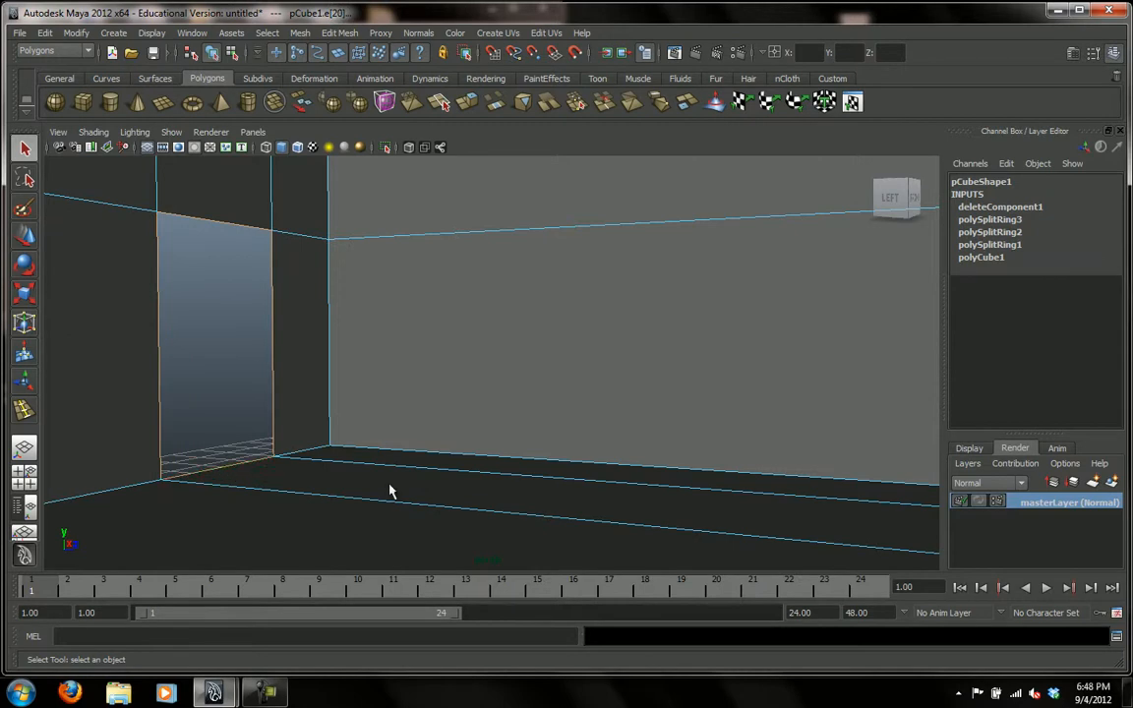
{"action": "left_click", "coordinate": [340, 33]}
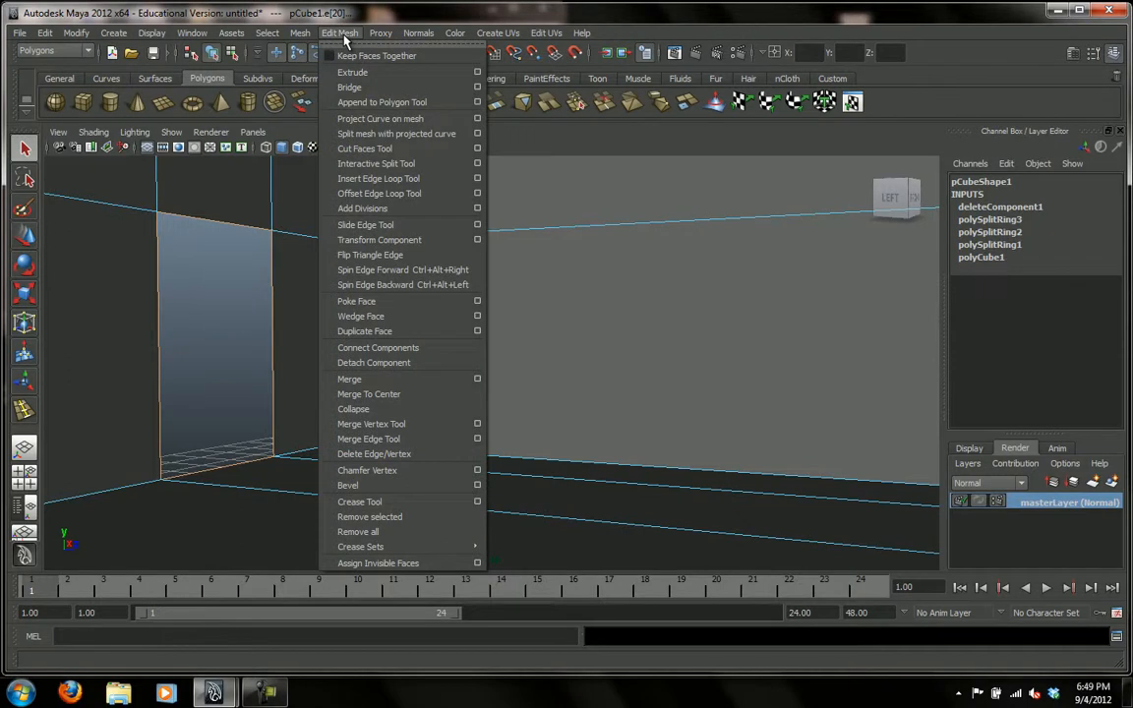
{"action": "left_click", "coordinate": [352, 73]}
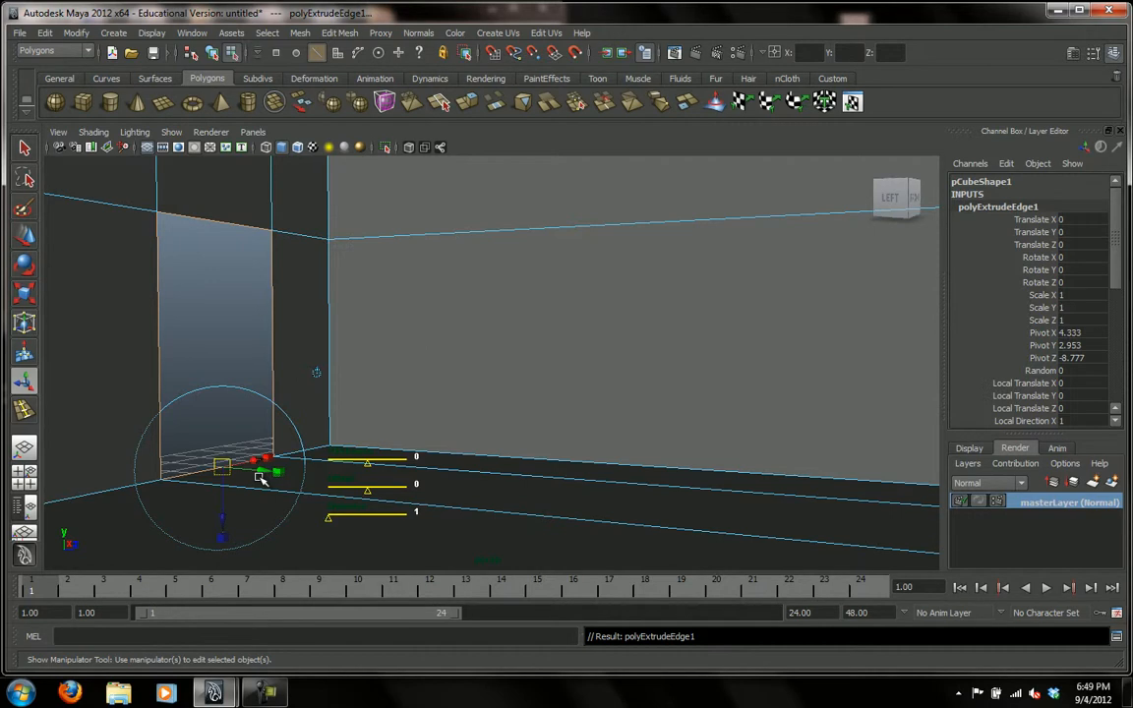
{"action": "left_click_drag", "start_coordinate": [265, 475], "coordinate": [232, 463]}
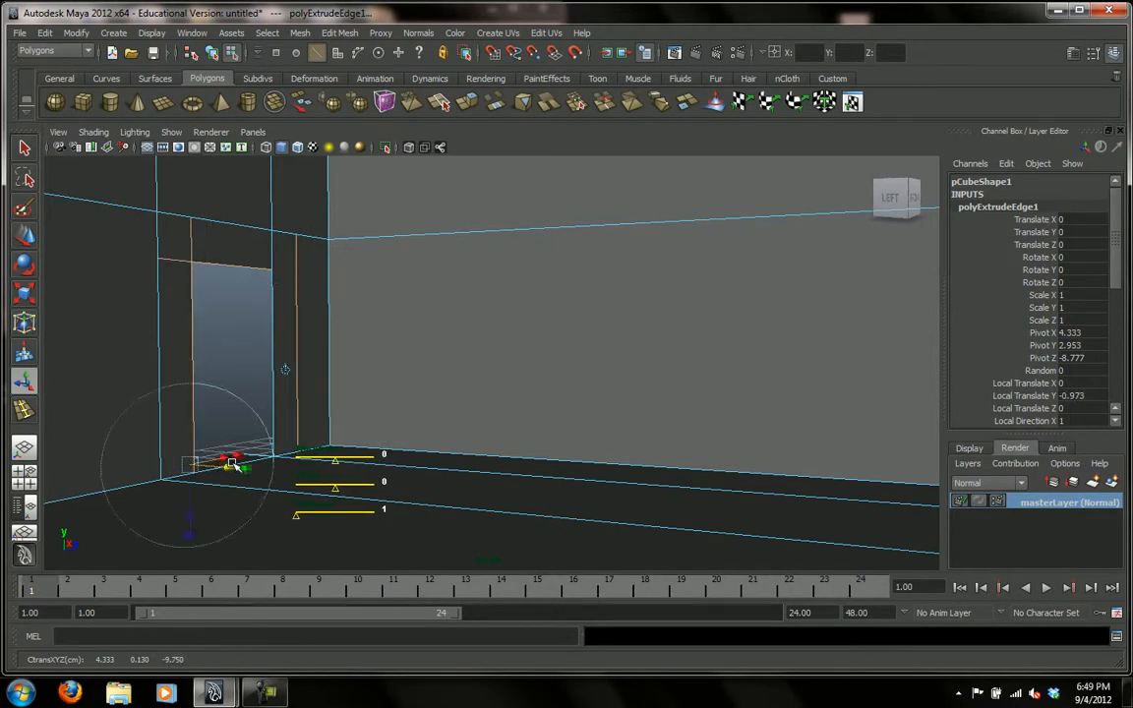
{"action": "key", "text": "ctrl+z"}
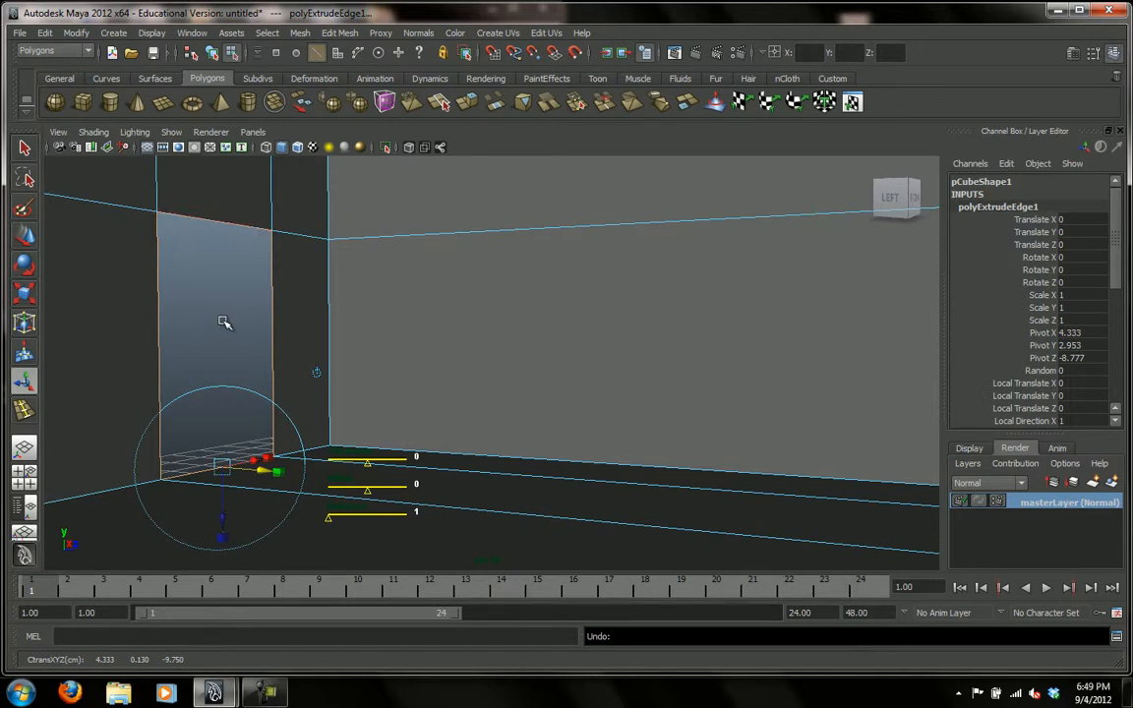
{"action": "key", "text": "w"}
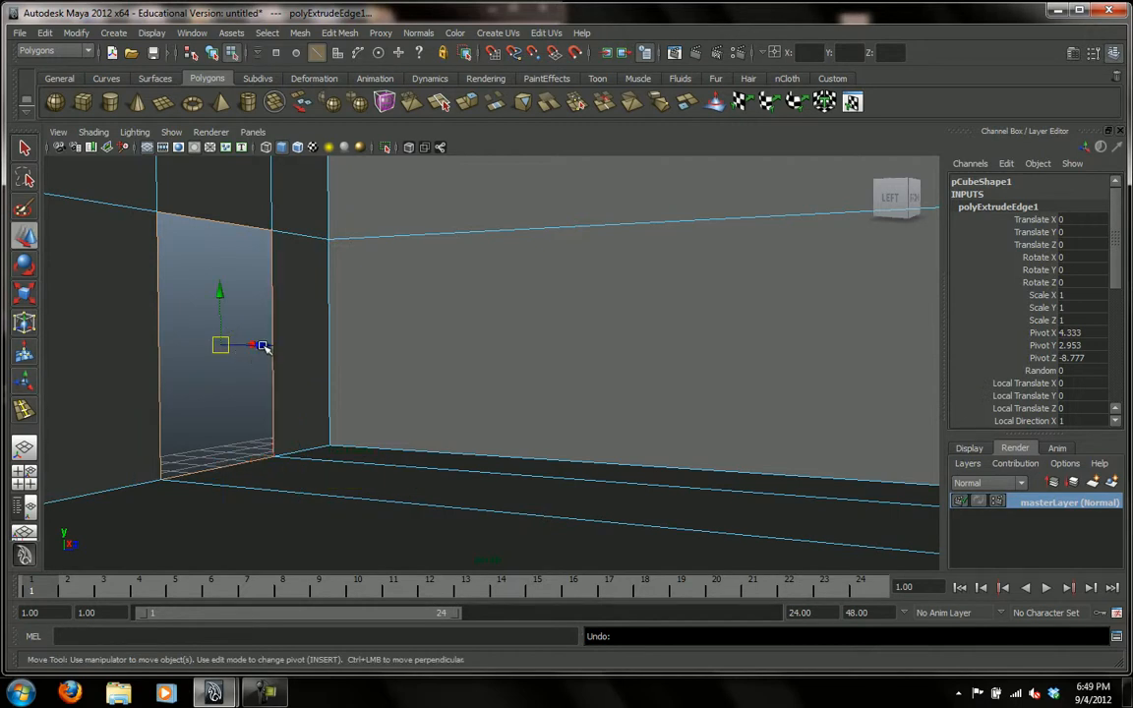
{"action": "mouse_move", "coordinate": [263, 348]}
{"action": "left_mouse_down"}
{"action": "mouse_move", "coordinate": [240, 346]}
{"action": "mouse_move", "coordinate": [250, 349]}
{"action": "left_mouse_up"}
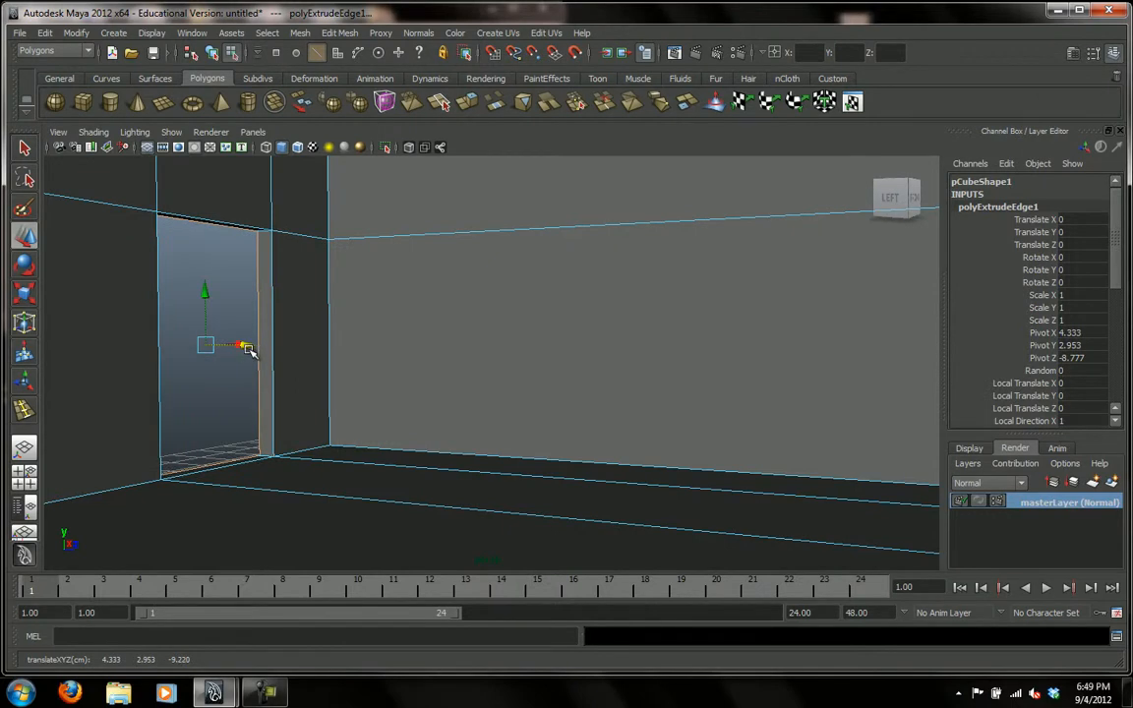
View the extruded door frame from inside the room and return the room mesh to object mode.
{"action": "left_click_drag", "start_coordinate": [227, 398], "coordinate": [258, 392], "text": "alt"}
{"action": "left_click_drag", "start_coordinate": [124, 353], "coordinate": [212, 404]}
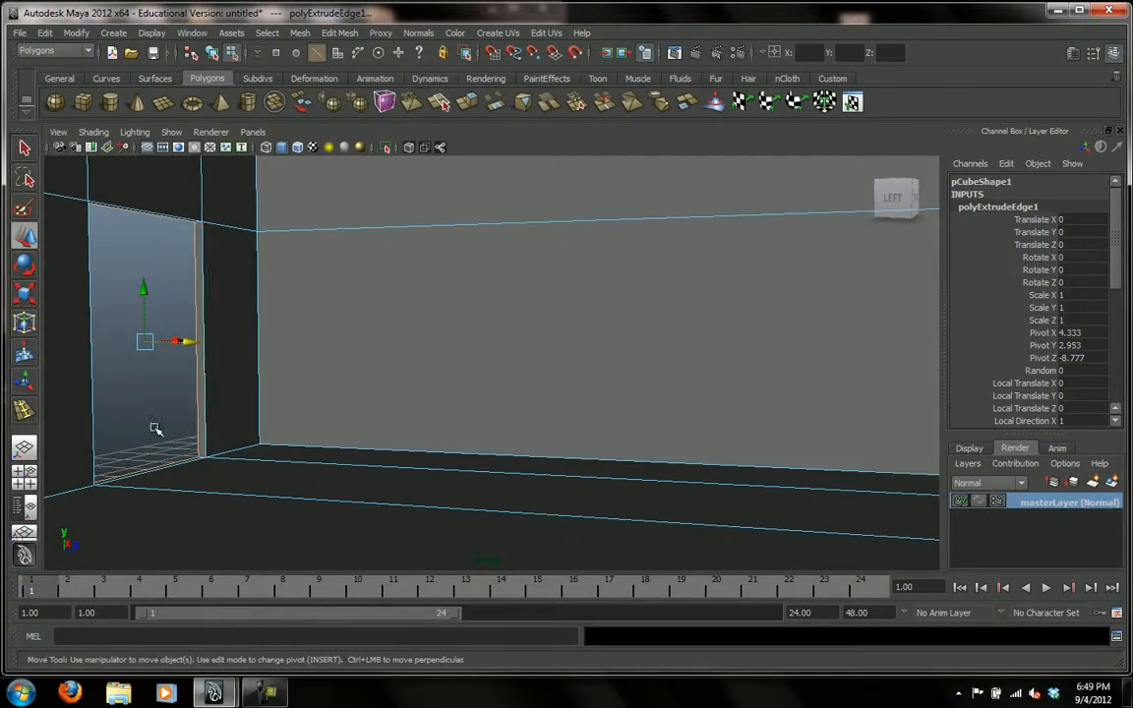
{"action": "key", "text": "q"}
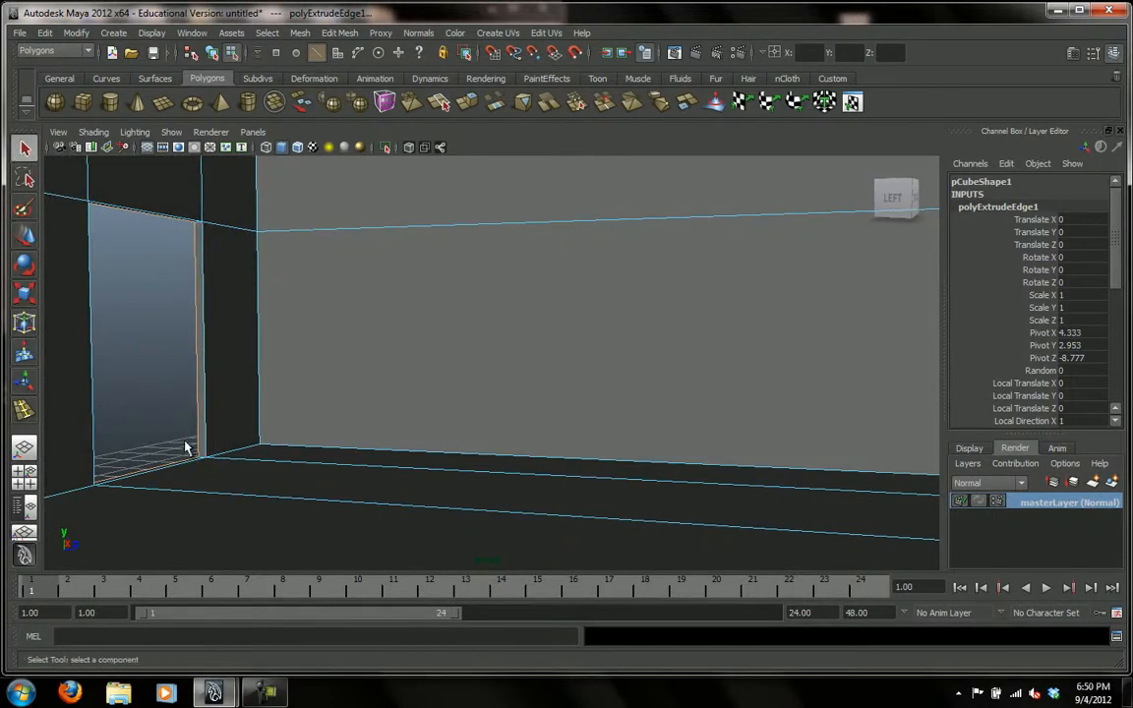
{"action": "right_click_drag", "start_coordinate": [225, 352], "coordinate": [272, 346]}
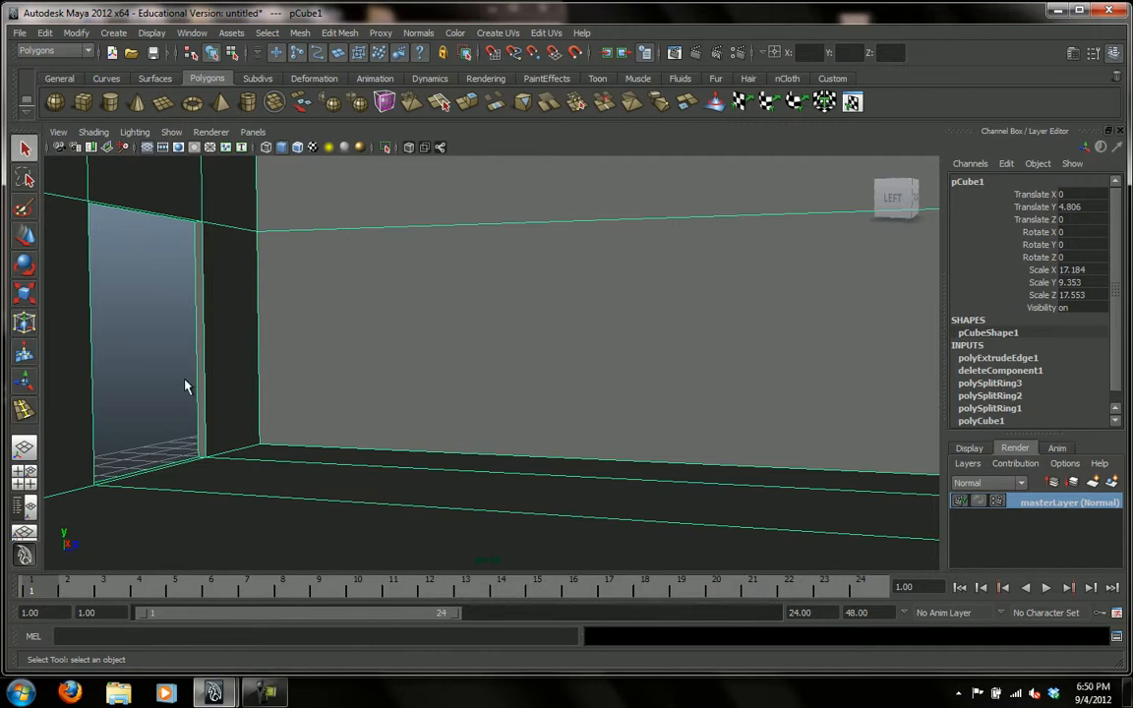
Examine the doorway from inside the room and from the front, with the room mesh deselected and selected.
{"action": "left_click", "coordinate": [251, 403]}
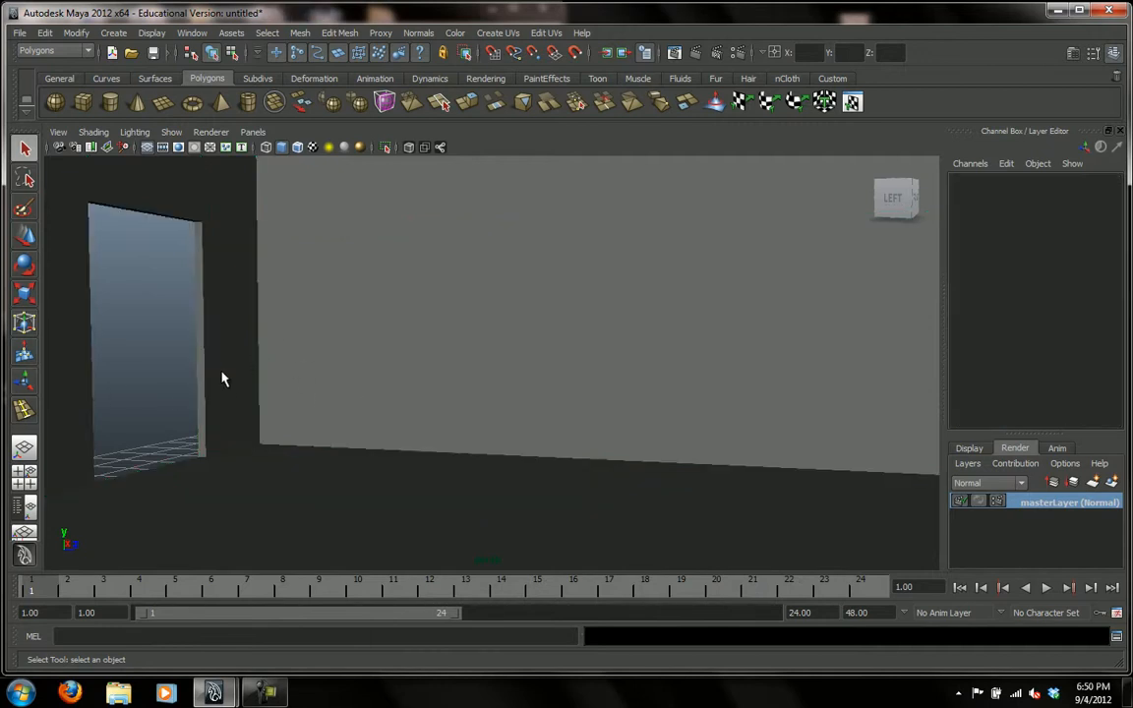
{"action": "left_click_drag", "start_coordinate": [327, 409], "coordinate": [390, 386], "text": "alt"}
{"action": "right_click_drag", "start_coordinate": [389, 387], "coordinate": [767, 457], "text": "alt"}
{"action": "left_click_drag", "start_coordinate": [322, 255], "coordinate": [288, 249], "text": "alt"}
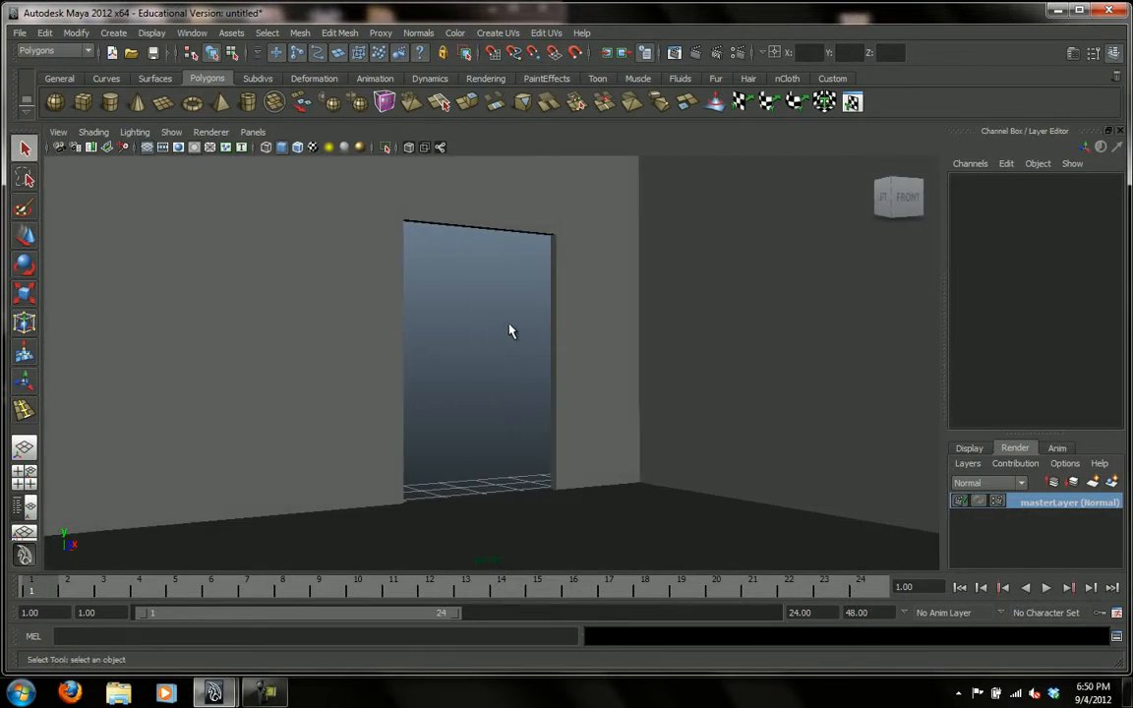
{"action": "left_click", "coordinate": [399, 337]}
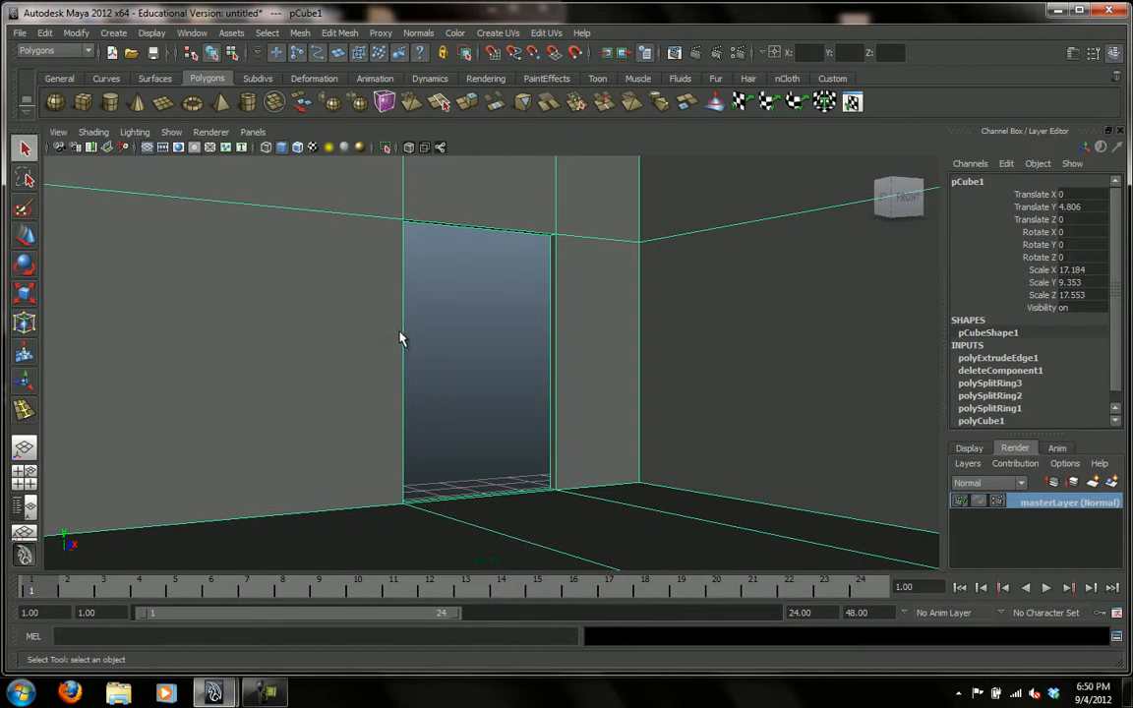
{"action": "left_click_drag", "start_coordinate": [506, 360], "coordinate": [438, 348], "text": "alt"}
{"action": "left_click_drag", "start_coordinate": [511, 347], "coordinate": [494, 362], "text": "alt"}
{"action": "right_click_drag", "start_coordinate": [549, 346], "coordinate": [275, 310], "text": "alt"}
{"action": "left_click_drag", "start_coordinate": [473, 331], "coordinate": [505, 383], "text": "alt"}
{"action": "right_click_drag", "start_coordinate": [695, 376], "coordinate": [536, 385], "text": "alt"}
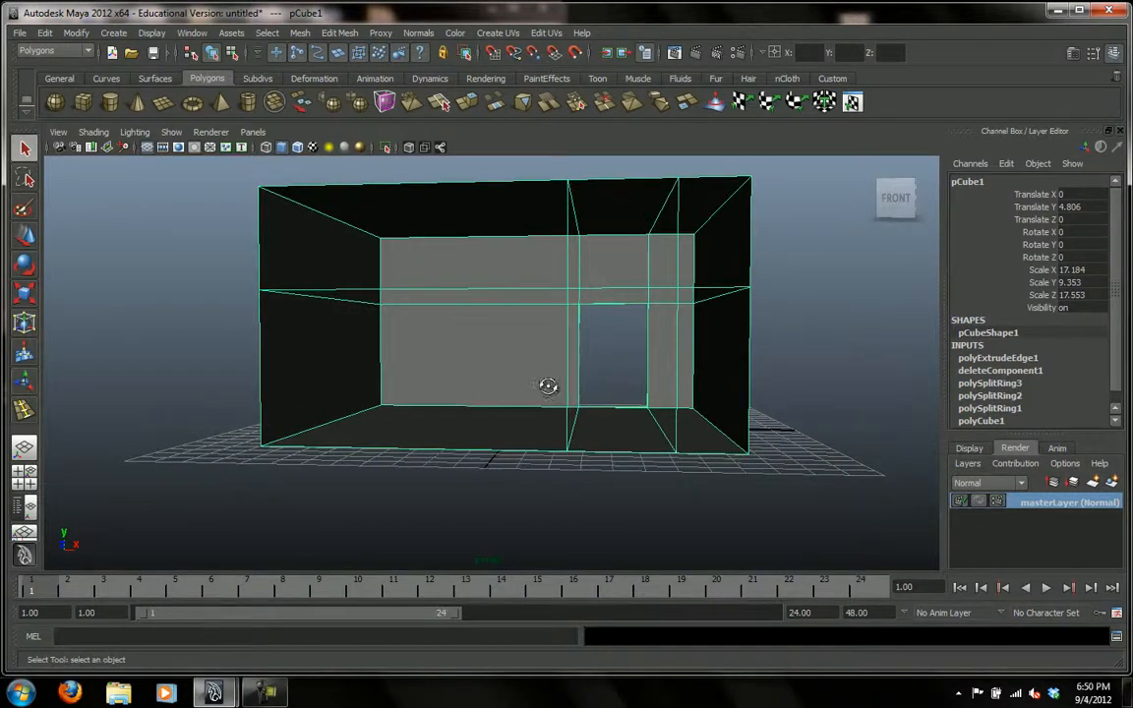
{"action": "right_click", "coordinate": [567, 382]}
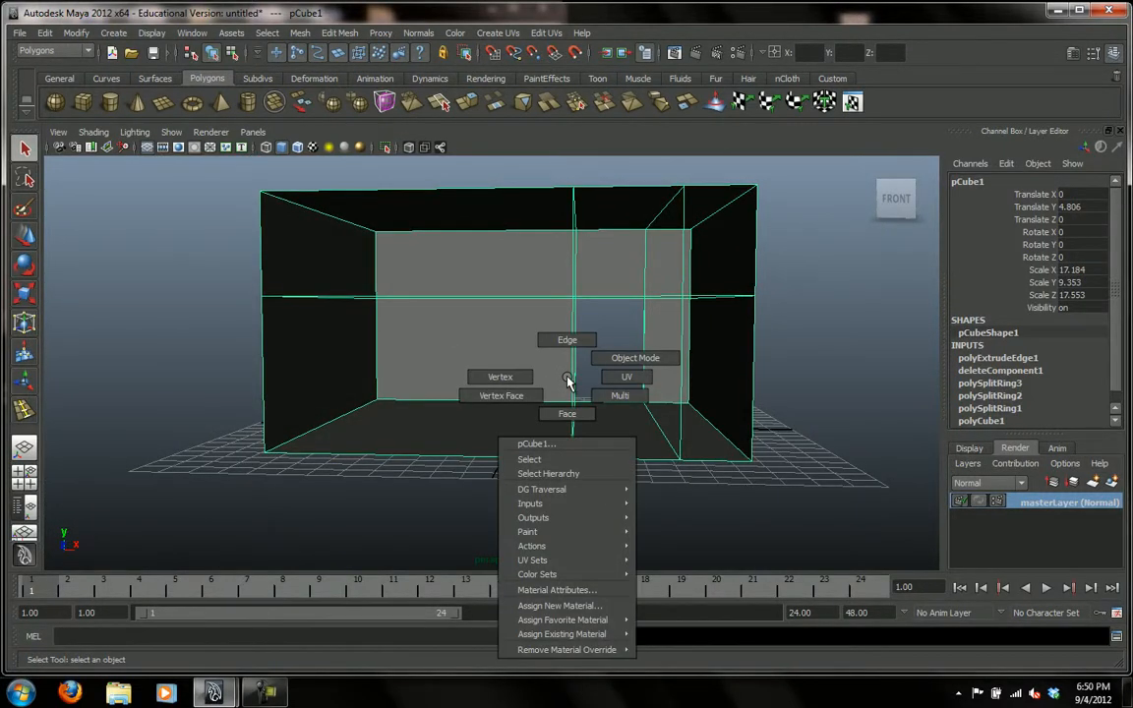
{"action": "left_click", "coordinate": [572, 344]}
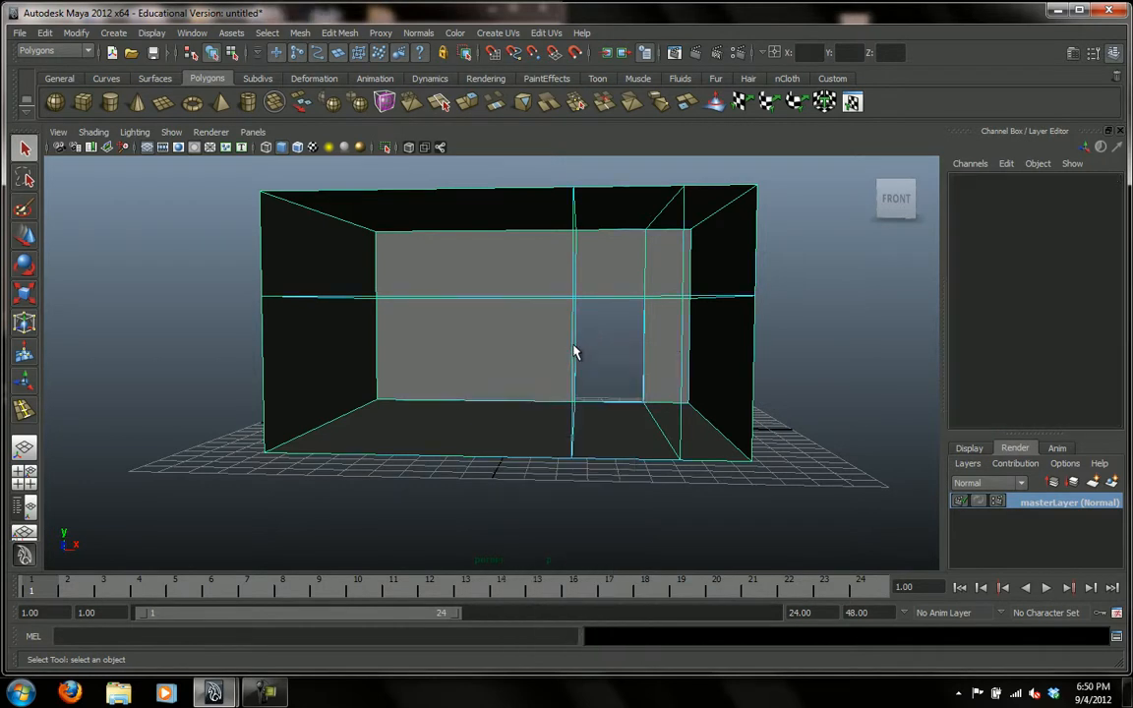
{"action": "left_click_drag", "start_coordinate": [592, 408], "coordinate": [588, 473]}
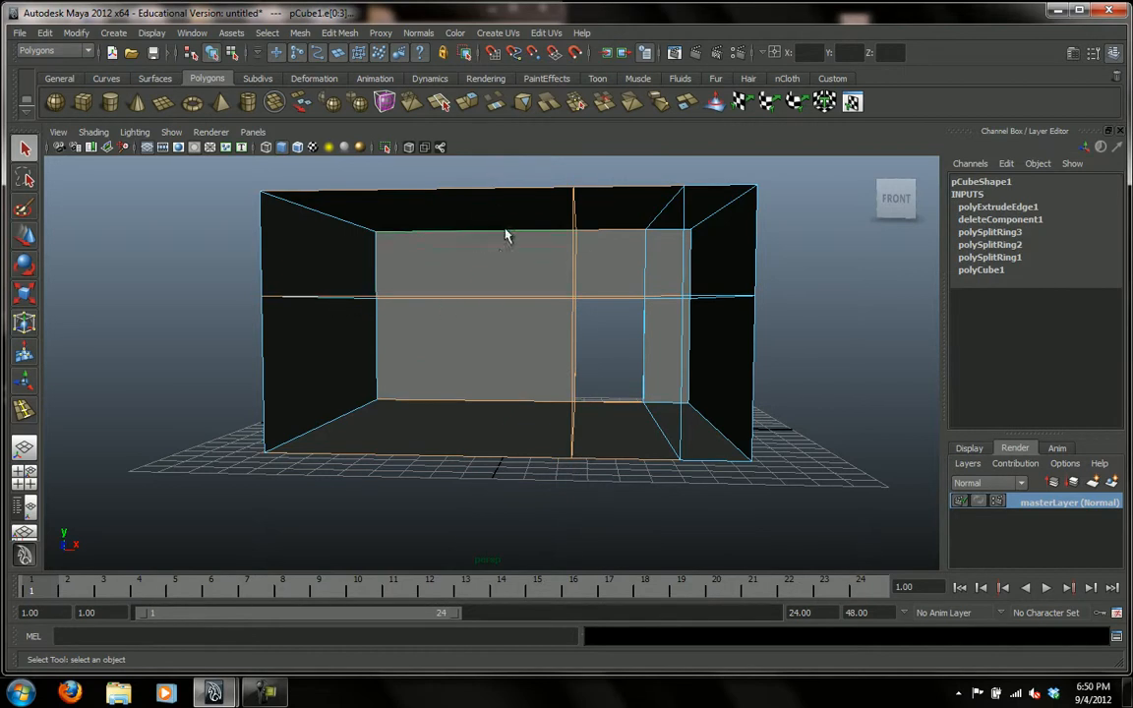
{"action": "left_click", "coordinate": [224, 342]}
In vertex mode, select the full column of vertices along the doorway's left side and move it slightly along X.
{"action": "right_click_drag", "start_coordinate": [516, 323], "coordinate": [464, 285]}
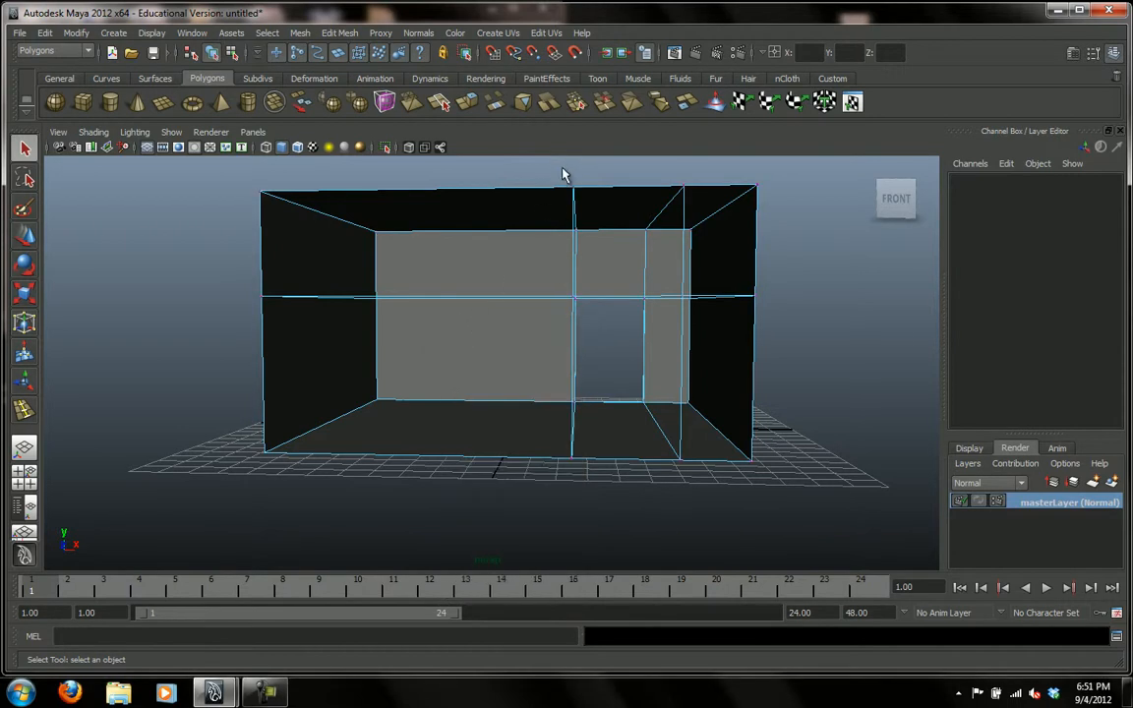
{"action": "left_click_drag", "start_coordinate": [568, 169], "coordinate": [587, 468]}
{"action": "key", "text": "w"}
{"action": "mouse_move", "coordinate": [630, 321]}
{"action": "left_mouse_down"}
{"action": "mouse_move", "coordinate": [638, 323]}
{"action": "mouse_move", "coordinate": [627, 323]}
{"action": "left_mouse_up"}
{"action": "left_click_drag", "start_coordinate": [637, 472], "coordinate": [625, 470], "text": "alt"}
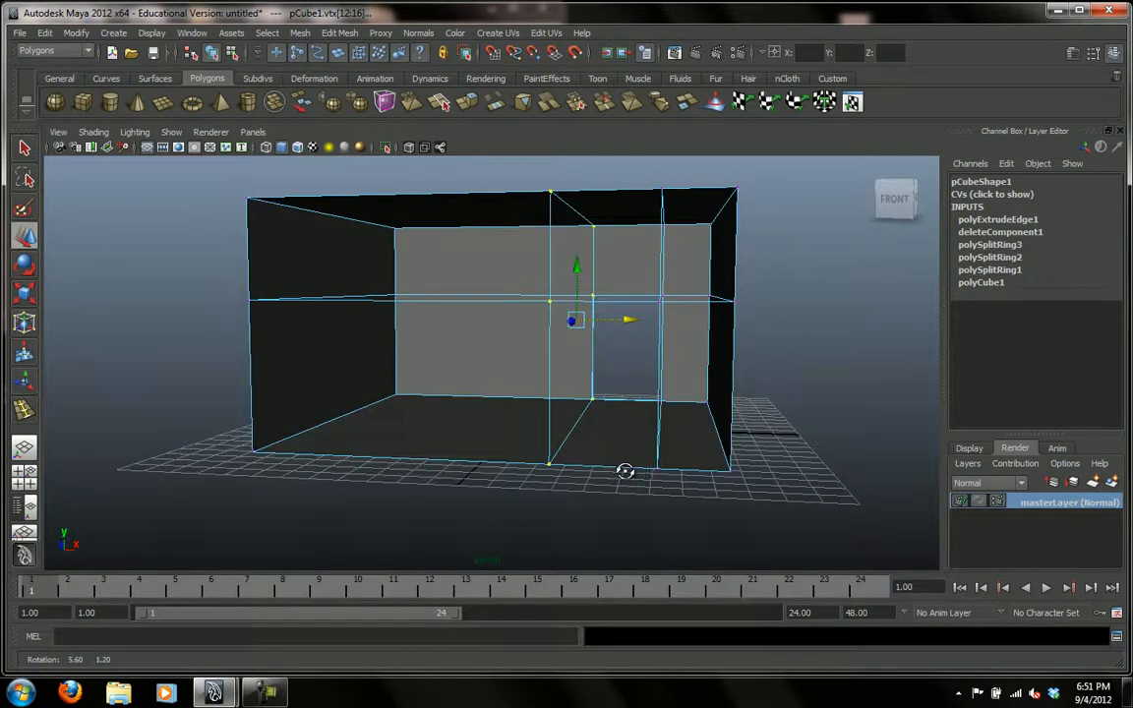
Select the column of vertices along the doorway's right side and move it slightly along X toward the opening.
{"action": "left_click_drag", "start_coordinate": [657, 232], "coordinate": [686, 486]}
{"action": "left_click_drag", "start_coordinate": [716, 323], "coordinate": [708, 322]}
{"action": "left_click_drag", "start_coordinate": [790, 402], "coordinate": [850, 395], "text": "alt"}
{"action": "right_click_drag", "start_coordinate": [617, 413], "coordinate": [1062, 478], "text": "alt"}
{"action": "left_click_drag", "start_coordinate": [767, 408], "coordinate": [799, 410], "text": "alt"}
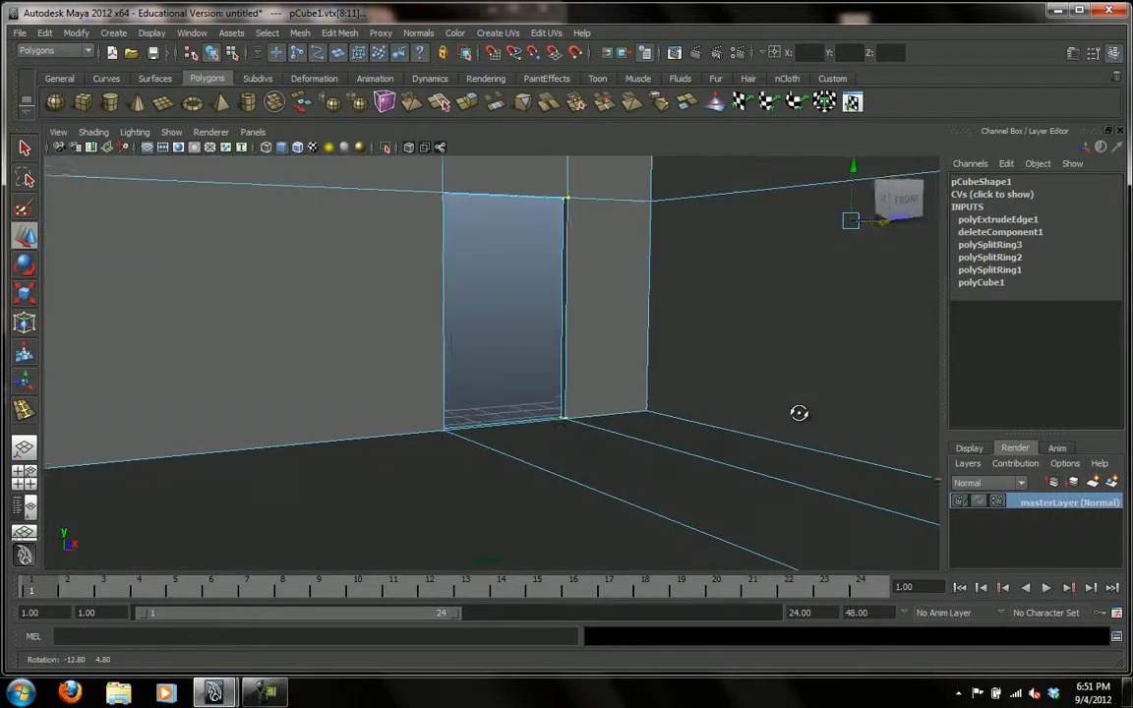
Review the adjusted doorway from across the room and return the room mesh to object mode with nothing selected.
{"action": "left_click", "coordinate": [539, 354]}
{"action": "right_click_drag", "start_coordinate": [789, 331], "coordinate": [497, 319], "text": "alt"}
{"action": "left_click_drag", "start_coordinate": [531, 312], "coordinate": [576, 316], "text": "alt"}
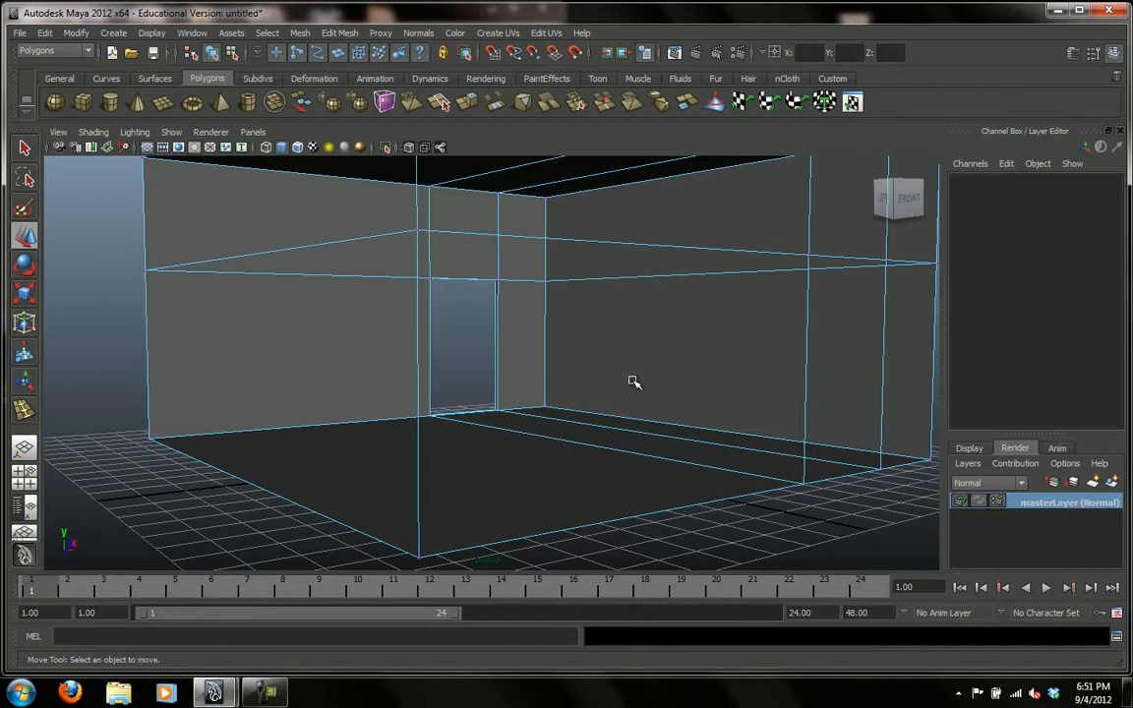
{"action": "right_click_drag", "start_coordinate": [620, 294], "coordinate": [483, 328], "text": "alt"}
{"action": "left_click_drag", "start_coordinate": [483, 328], "coordinate": [668, 359], "text": "alt"}
{"action": "right_click_drag", "start_coordinate": [290, 342], "coordinate": [382, 327]}
{"action": "left_click", "coordinate": [279, 402]}
{"action": "left_click", "coordinate": [141, 388]}
Create a polygon cube, move it to the wall right of the doorway, and scale it into a block lengthened along Z to about 3.357.
{"action": "left_click", "coordinate": [85, 102]}
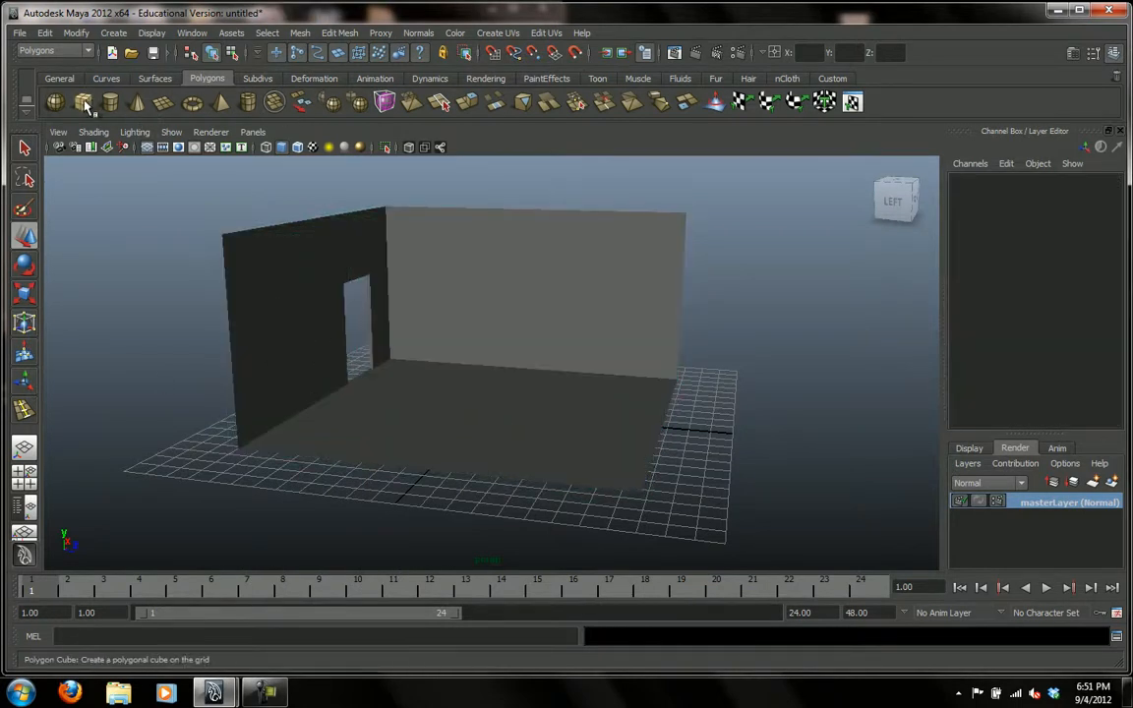
{"action": "left_click_drag", "start_coordinate": [488, 365], "coordinate": [603, 322]}
{"action": "key", "text": "r"}
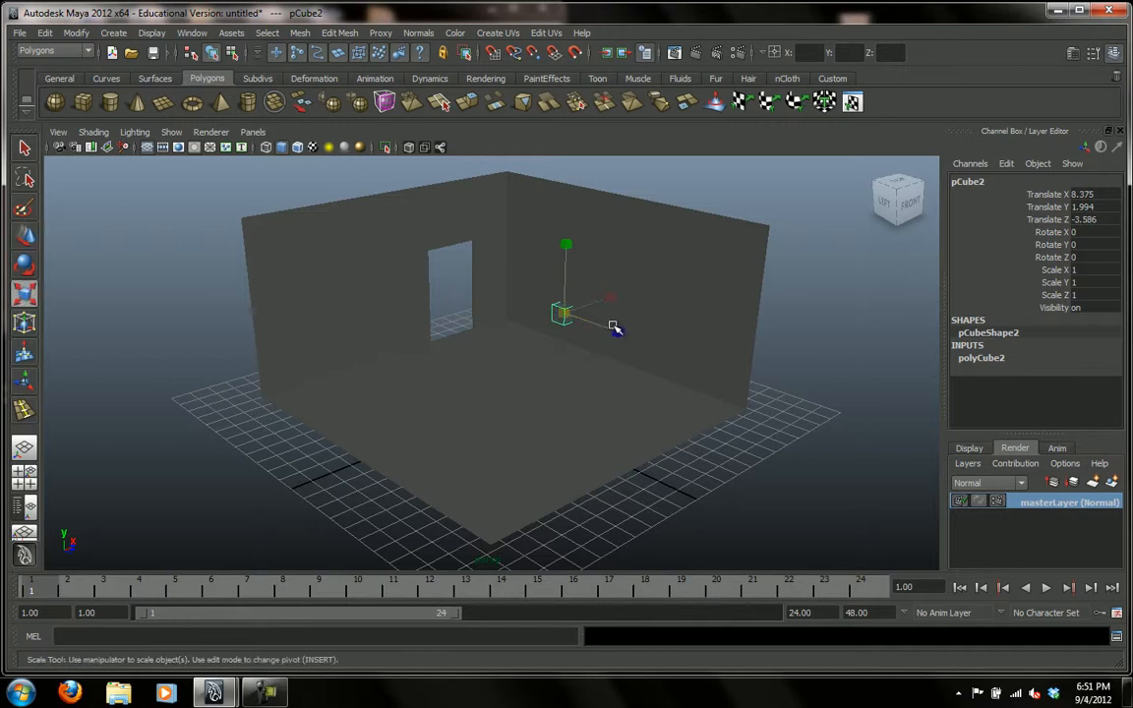
{"action": "left_click_drag", "start_coordinate": [561, 313], "coordinate": [678, 366]}
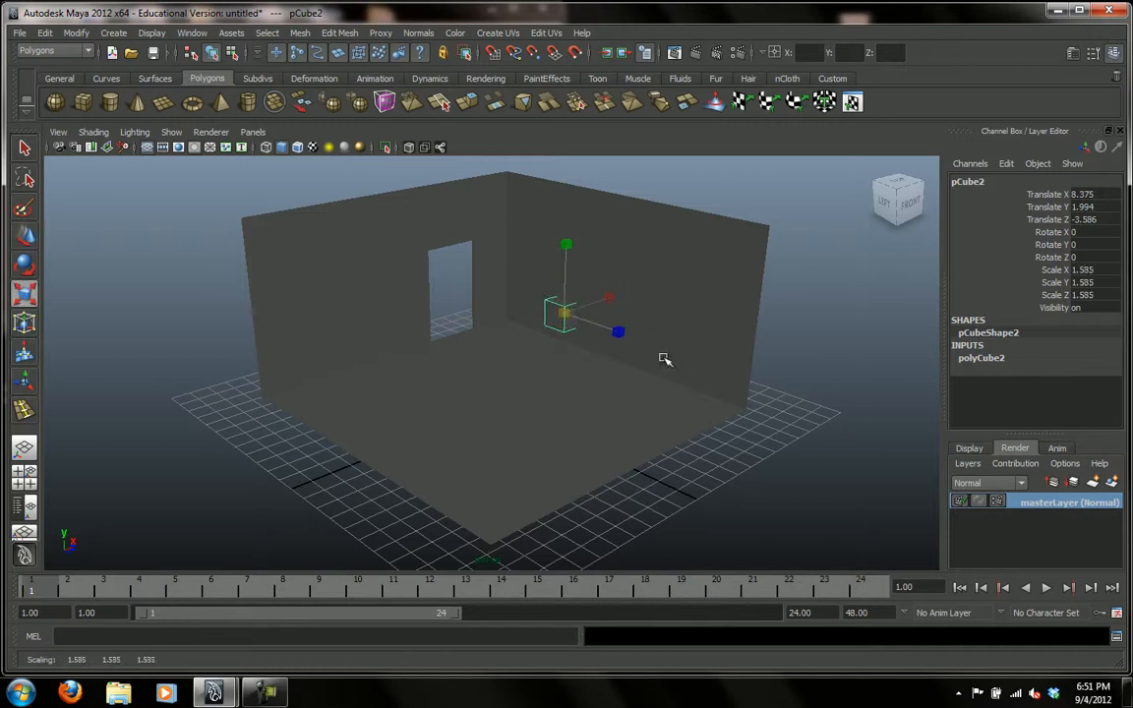
{"action": "left_click_drag", "start_coordinate": [621, 335], "coordinate": [684, 366]}
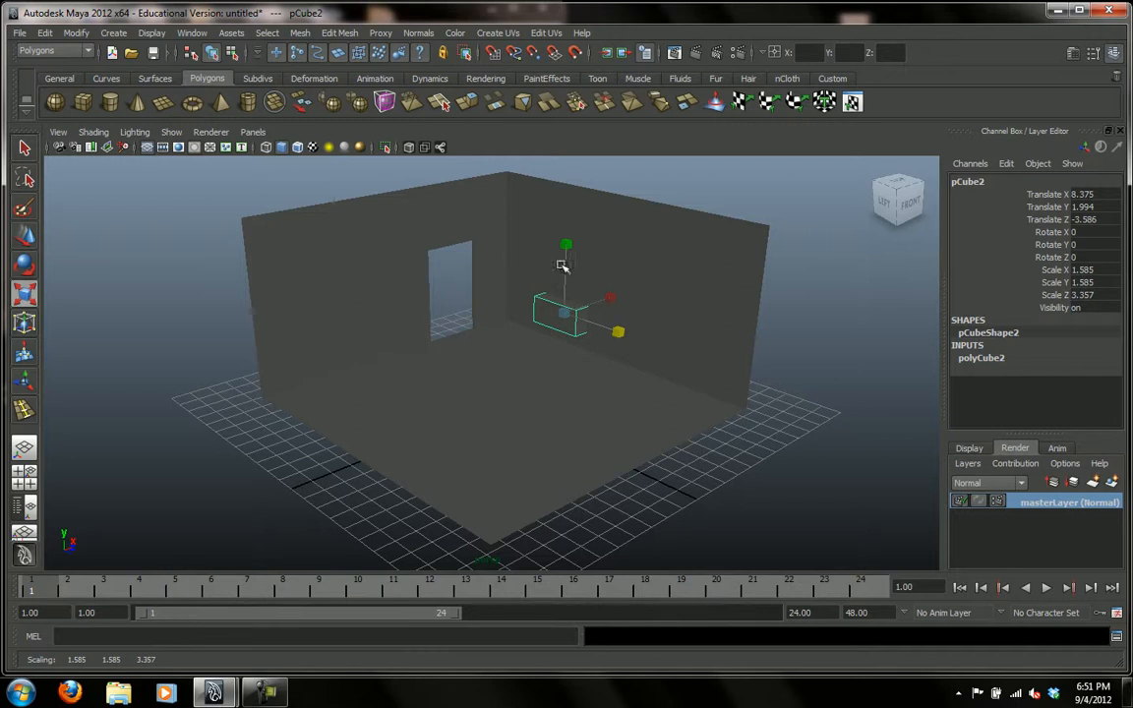
{"action": "mouse_move", "coordinate": [566, 245]}
{"action": "left_mouse_down"}
{"action": "mouse_move", "coordinate": [567, 222]}
{"action": "mouse_move", "coordinate": [566, 236]}
{"action": "left_mouse_up"}
Raise the block to about Y 3.375, enlarge it to about 1.928 × 2.541 × 4.714, and shift it to about Z -3.176.
{"action": "key", "text": "w"}
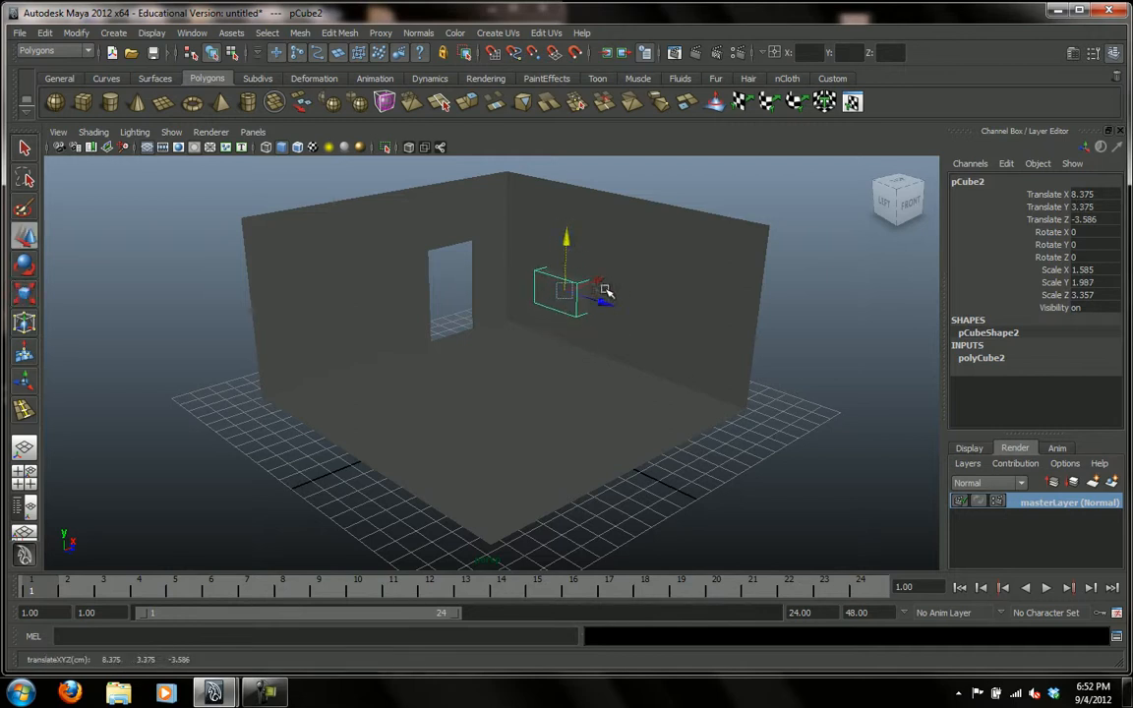
{"action": "key", "text": "r"}
{"action": "left_click_drag", "start_coordinate": [568, 291], "coordinate": [632, 313]}
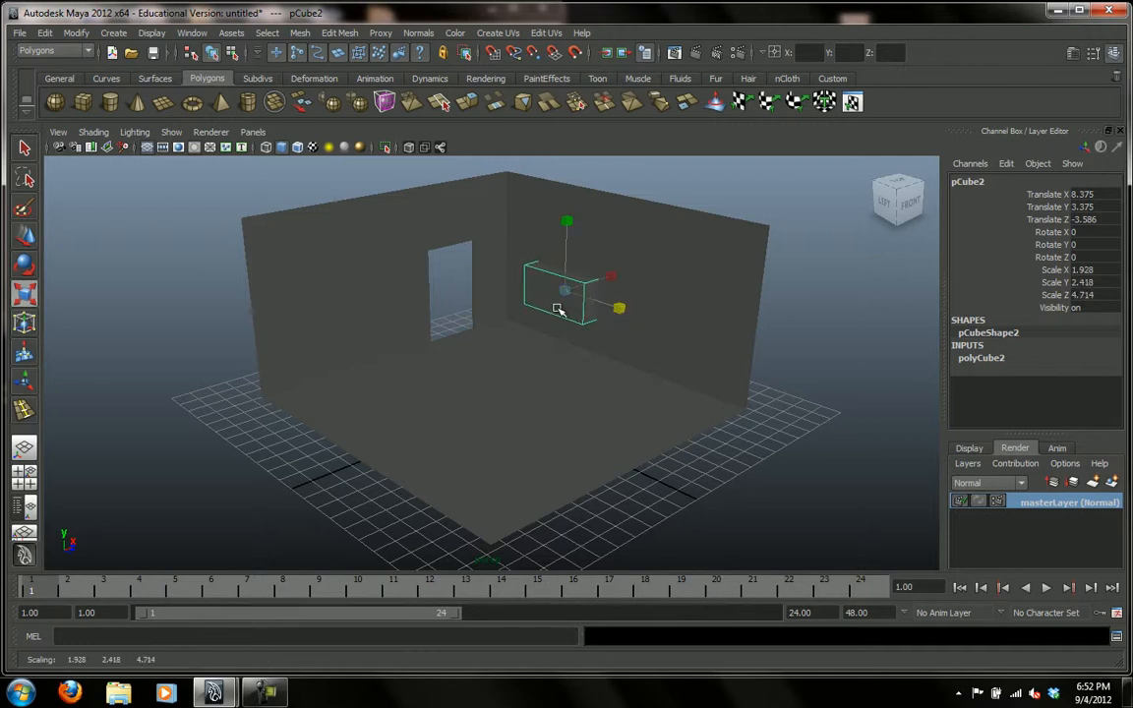
{"action": "left_click_drag", "start_coordinate": [566, 223], "coordinate": [567, 218]}
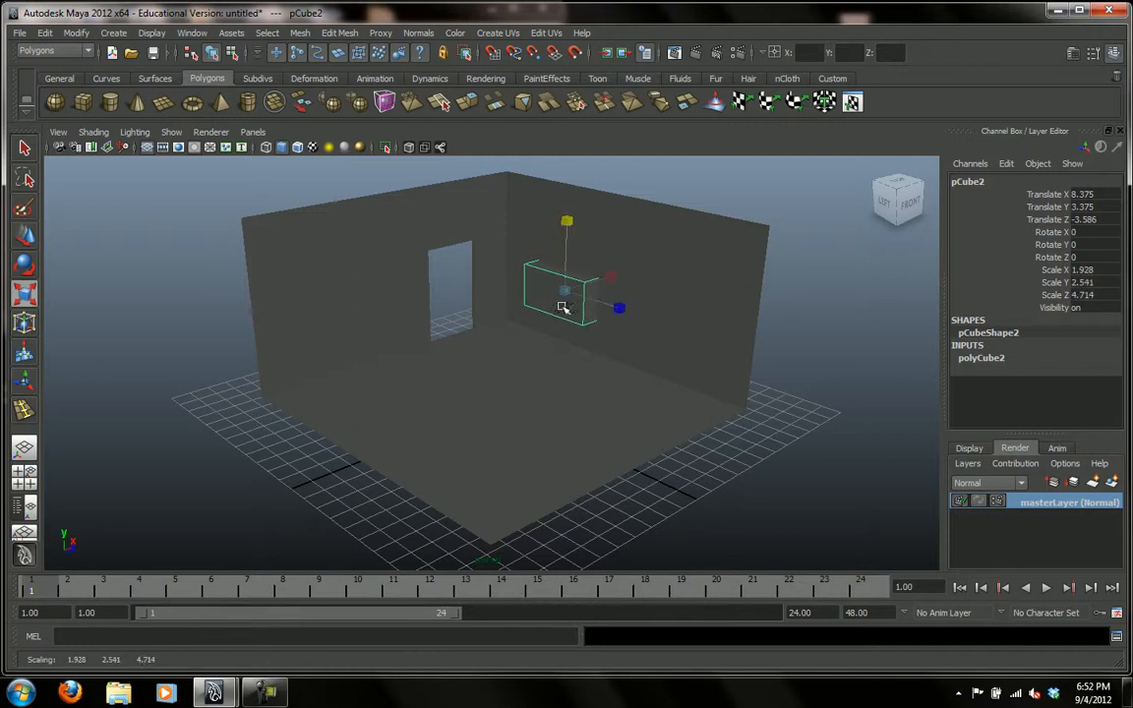
{"action": "key", "text": "w"}
{"action": "left_click_drag", "start_coordinate": [605, 304], "coordinate": [590, 351]}
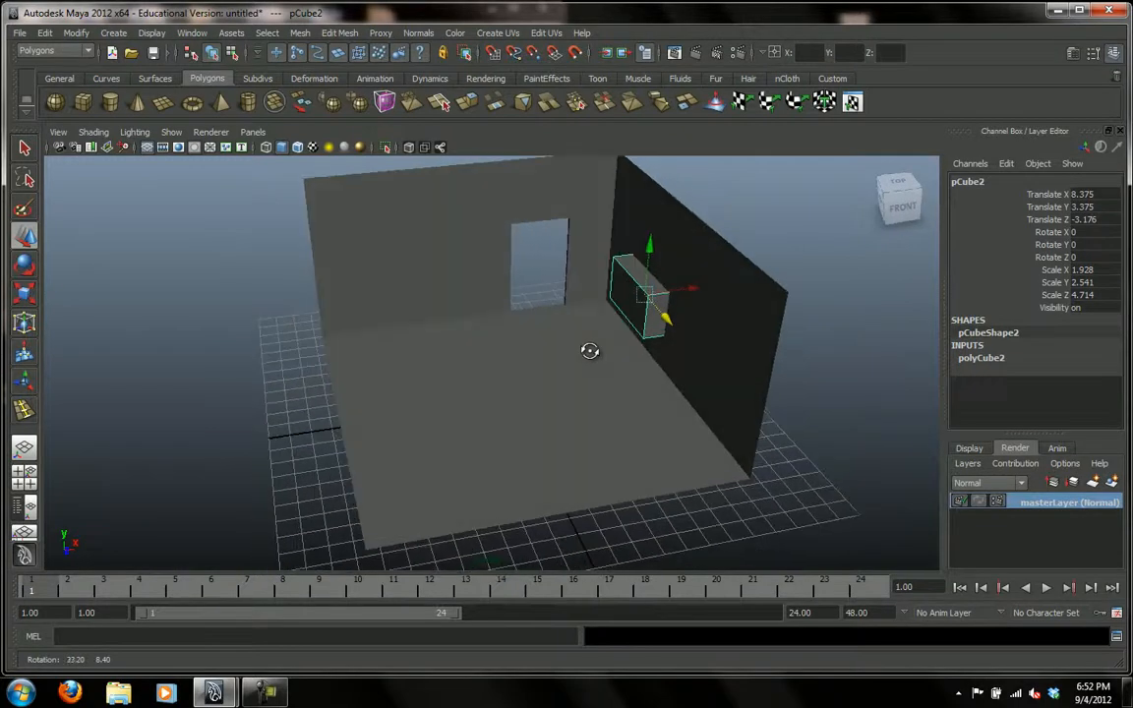
Move the block out of the room along X to about -29.212.
{"action": "left_click_drag", "start_coordinate": [696, 291], "coordinate": [65, 369]}
{"action": "middle_click_drag", "start_coordinate": [152, 308], "coordinate": [430, 324], "text": "alt"}
{"action": "left_click_drag", "start_coordinate": [434, 331], "coordinate": [362, 300]}
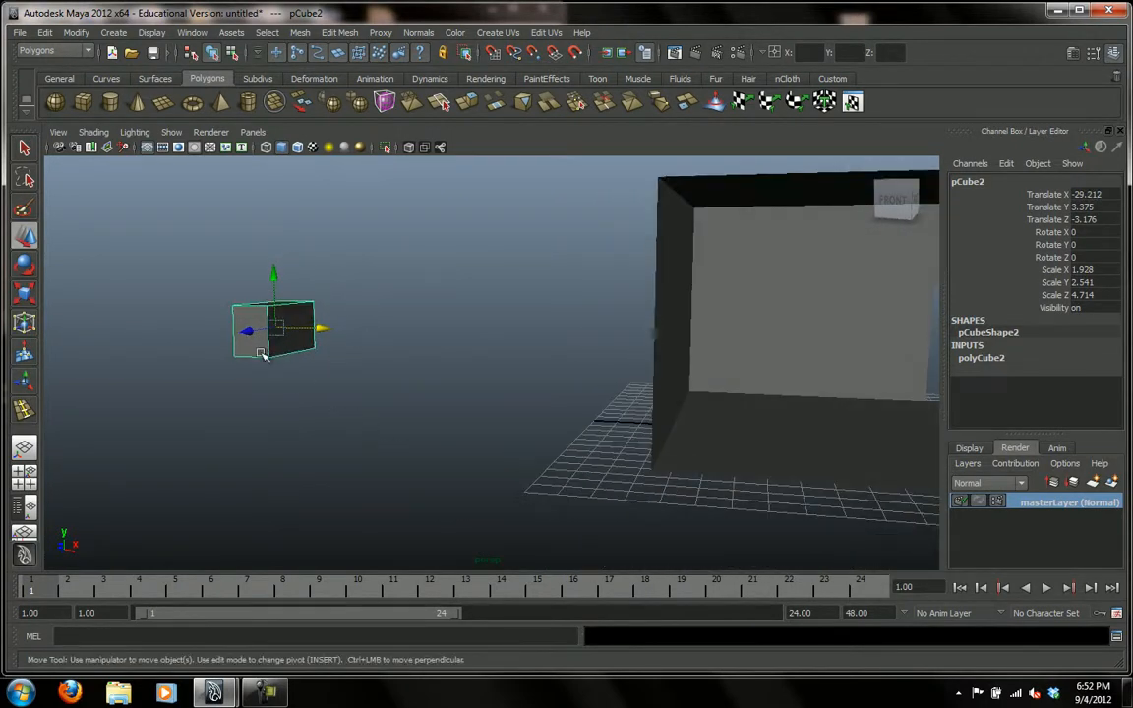
Set the block's width and height subdivisions to 2.
{"action": "left_click", "coordinate": [976, 360]}
{"action": "scroll", "coordinate": [1111, 342], "scroll_direction": "down", "scroll_amount": 1}
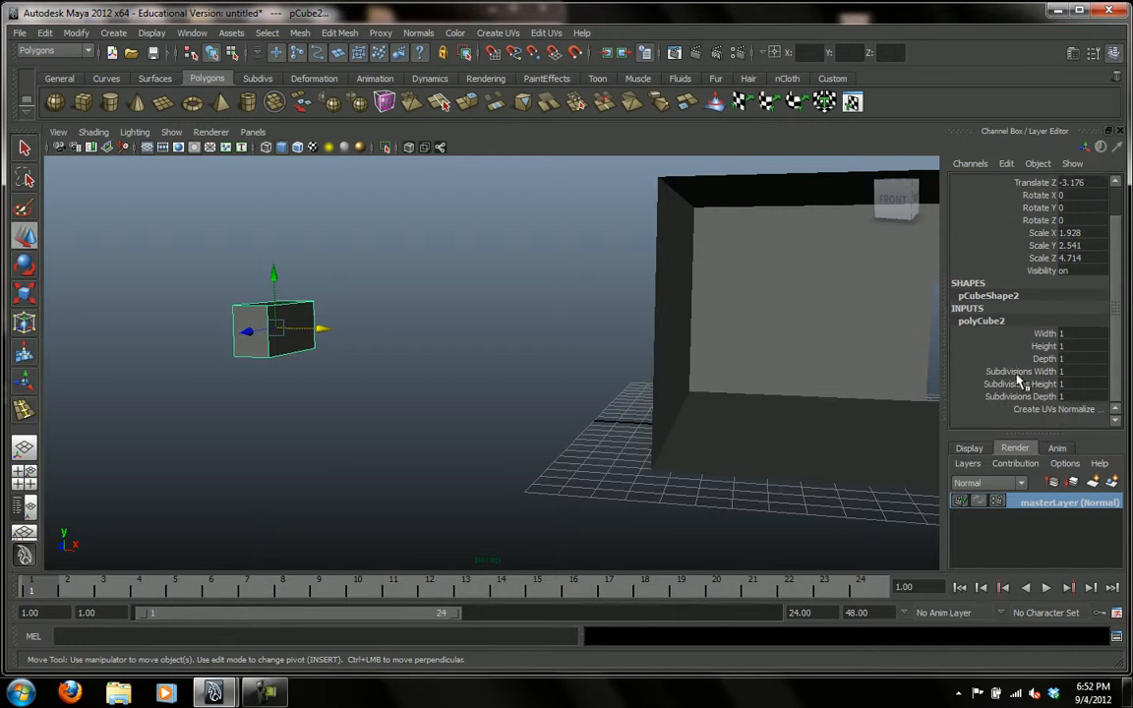
{"action": "left_click", "coordinate": [1070, 371]}
{"action": "type", "text": "2"}
{"action": "left_click", "coordinate": [1077, 383]}
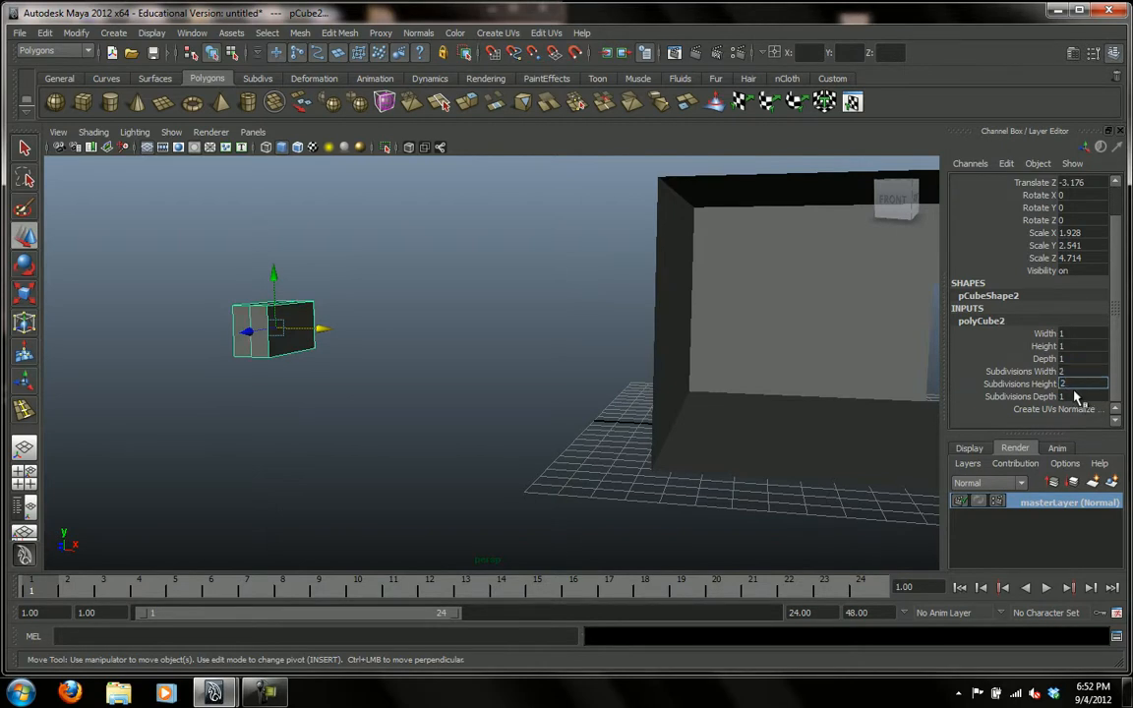
{"action": "key", "text": "Return"}
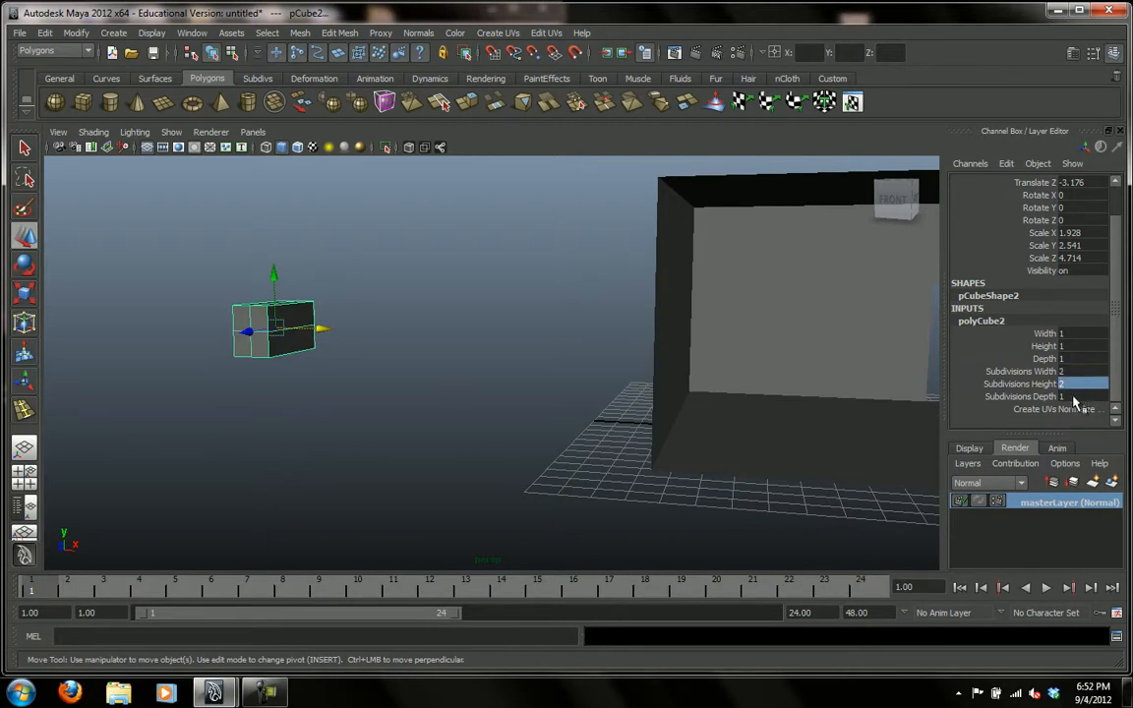
{"action": "left_click", "coordinate": [453, 396]}
Reselect the block and set its depth subdivisions to 2.
{"action": "left_click", "coordinate": [272, 344]}
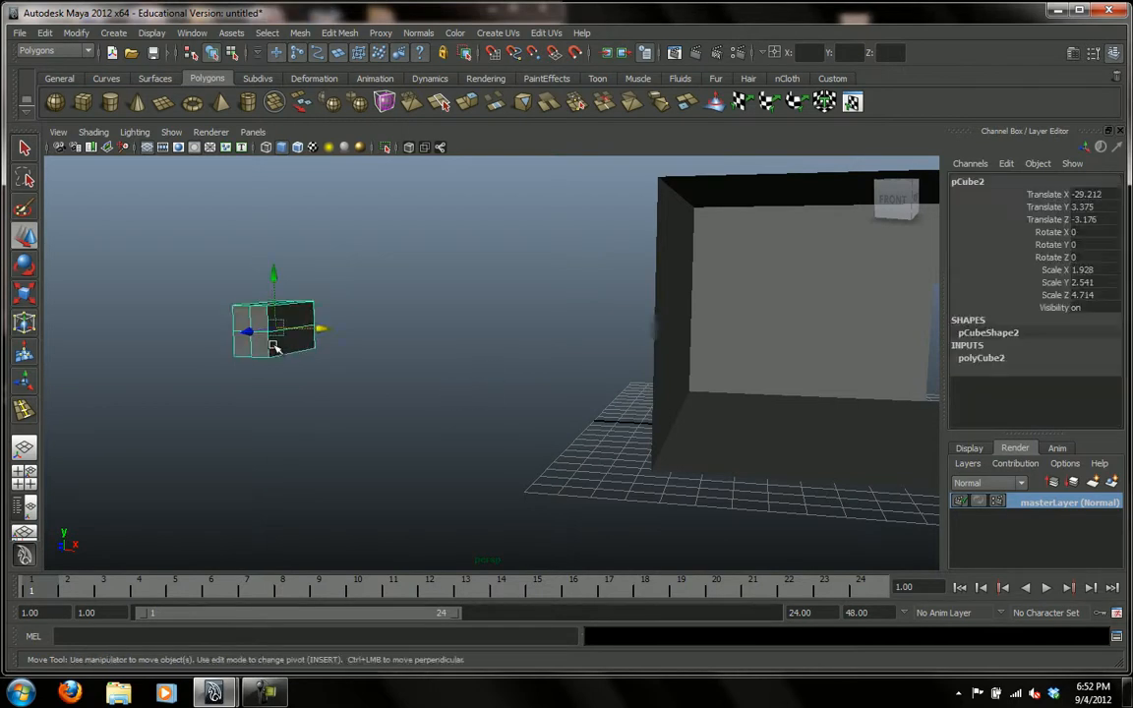
{"action": "left_click", "coordinate": [972, 359]}
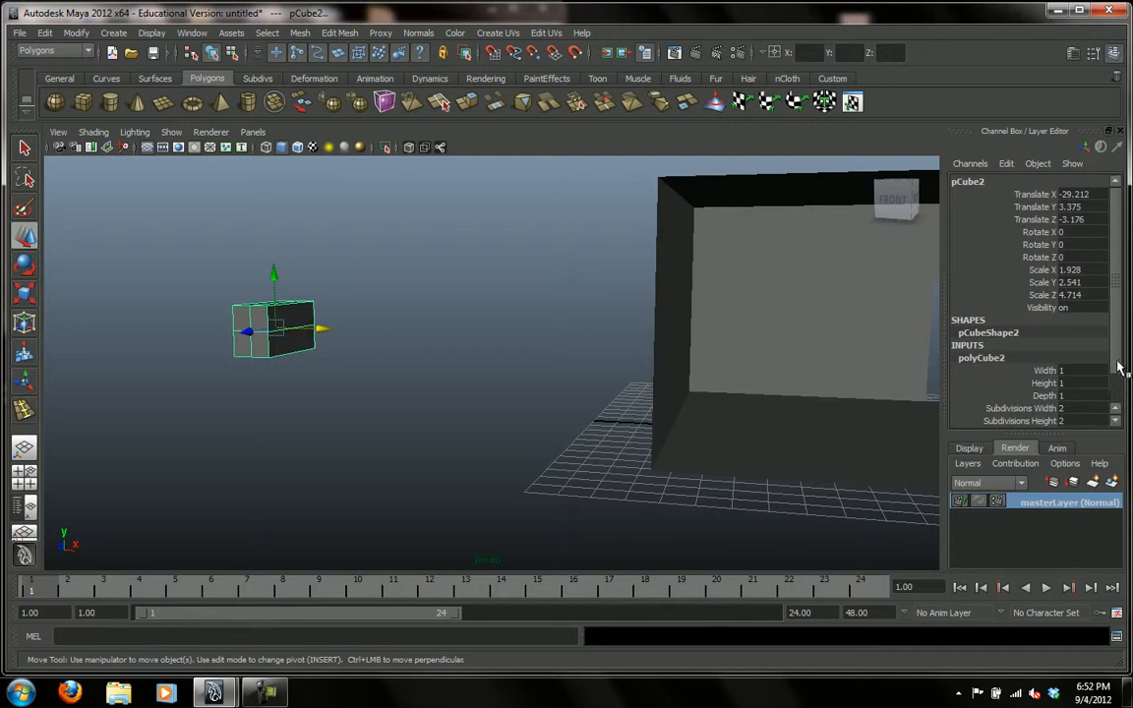
{"action": "scroll", "coordinate": [1119, 367], "scroll_direction": "down", "scroll_amount": 1}
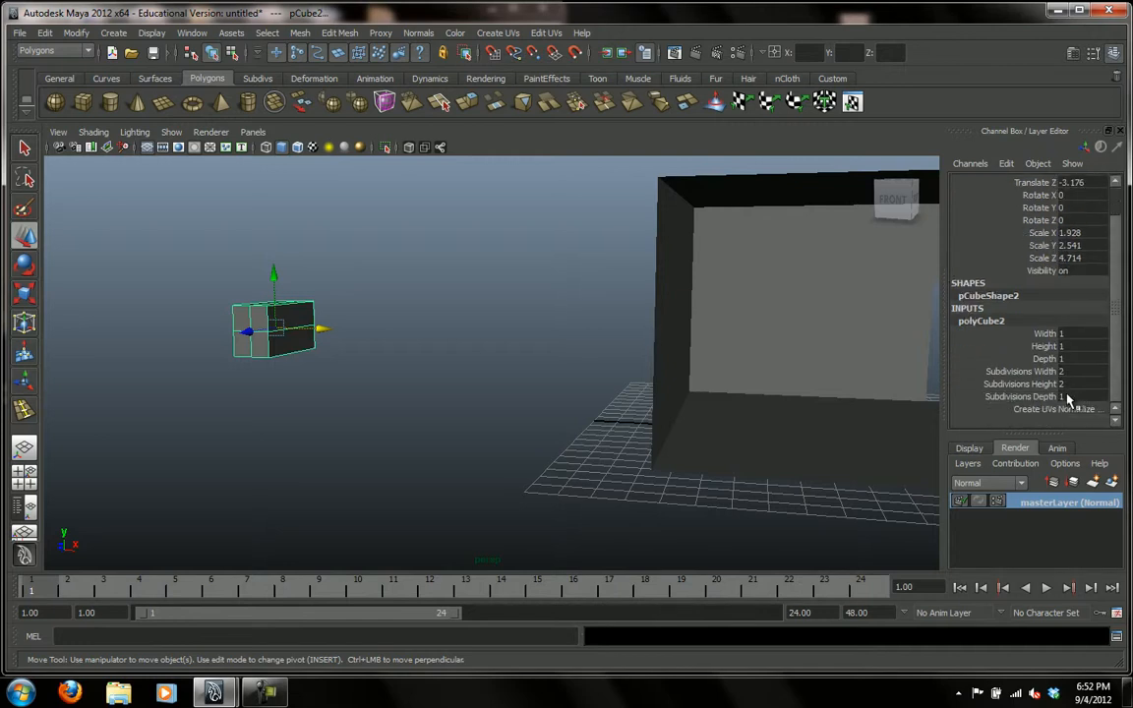
{"action": "double_click", "coordinate": [1065, 396]}
{"action": "type", "text": "2"}
{"action": "key", "text": "Return"}
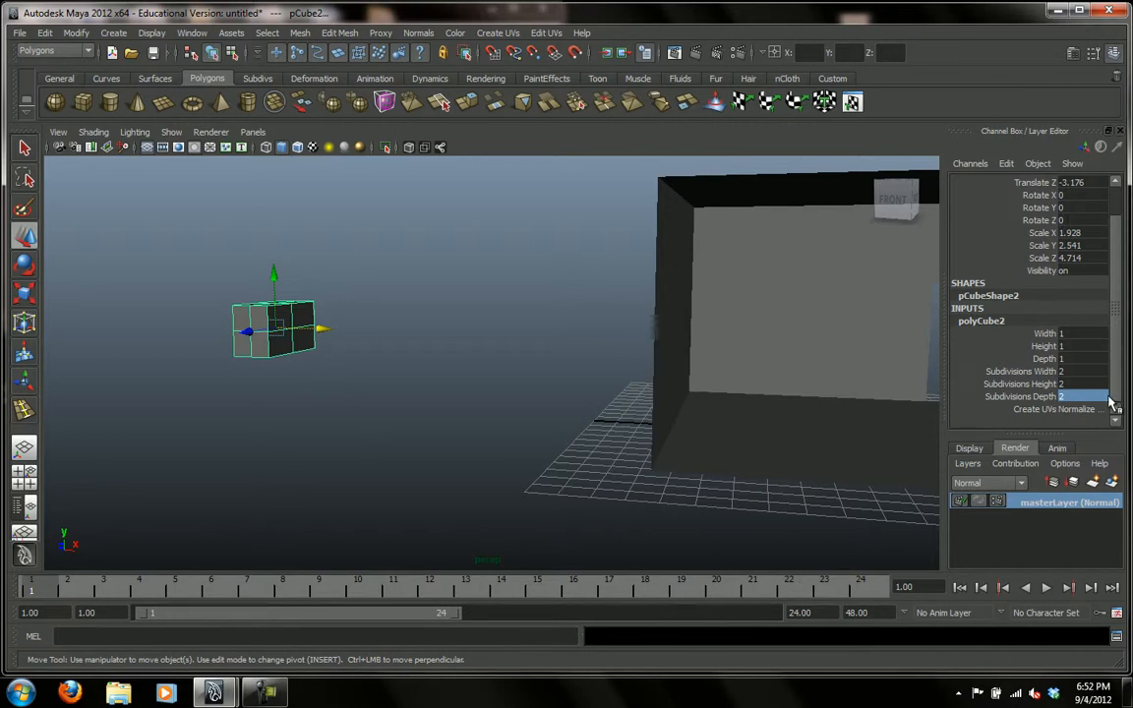
Set the block's width subdivisions to 1, then reselect it and review its subdivision settings.
{"action": "left_click", "coordinate": [1069, 372]}
{"action": "type", "text": "1"}
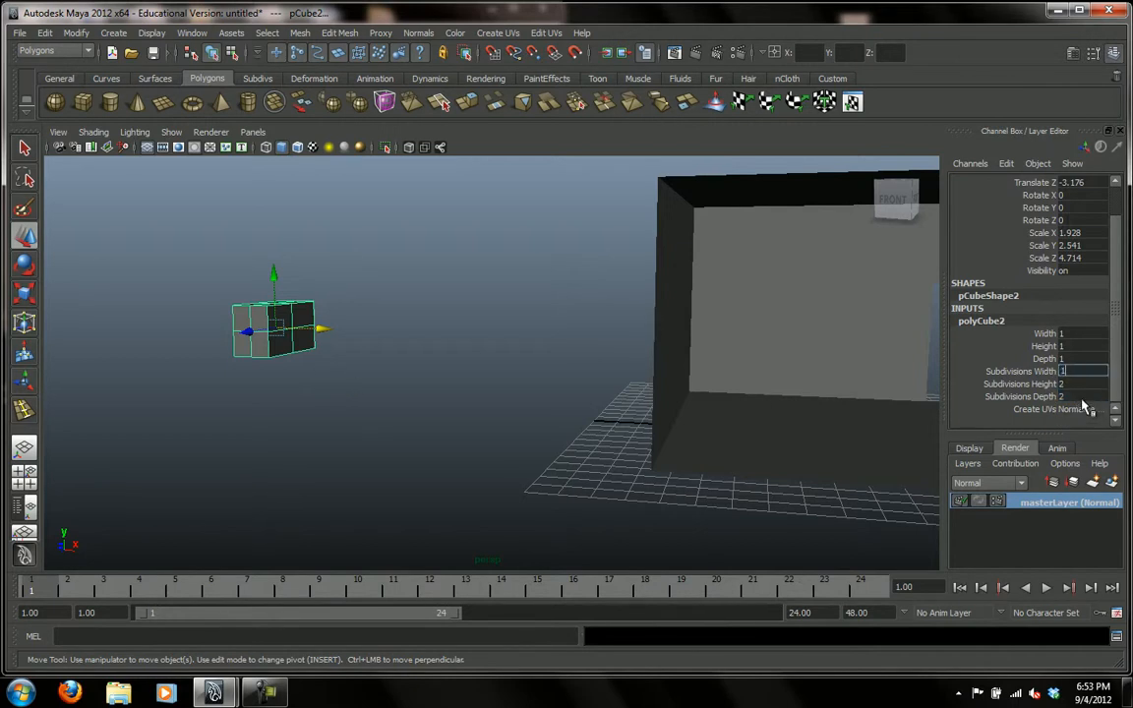
{"action": "left_click", "coordinate": [354, 373]}
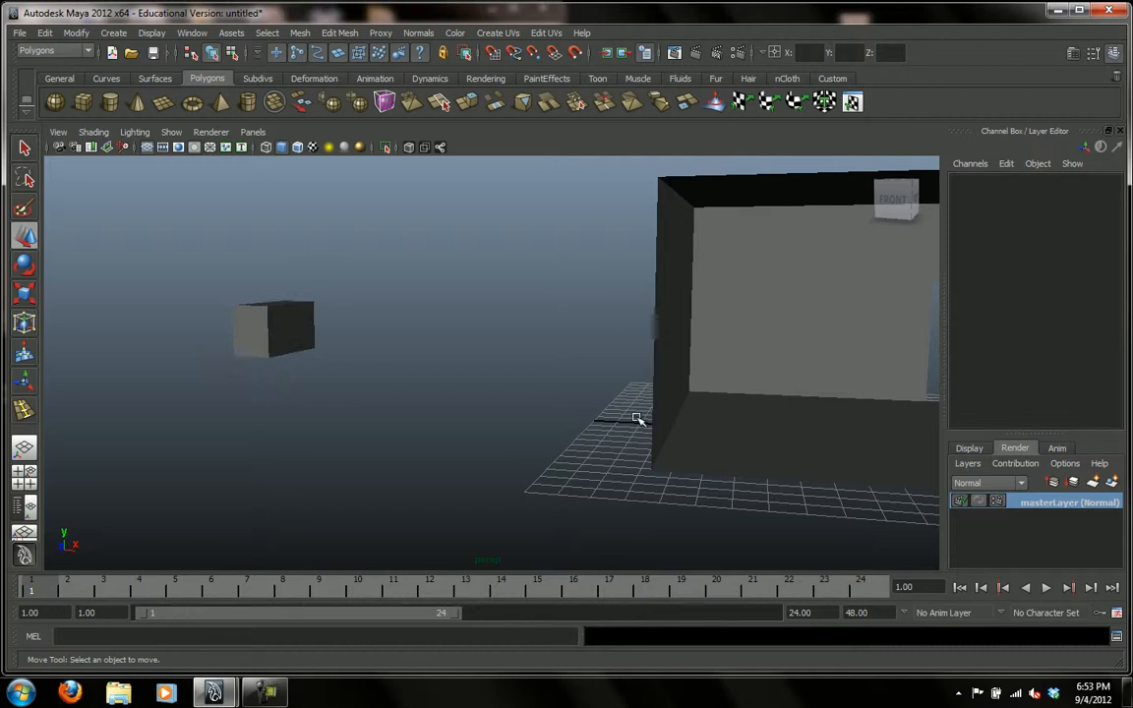
{"action": "left_click", "coordinate": [278, 332]}
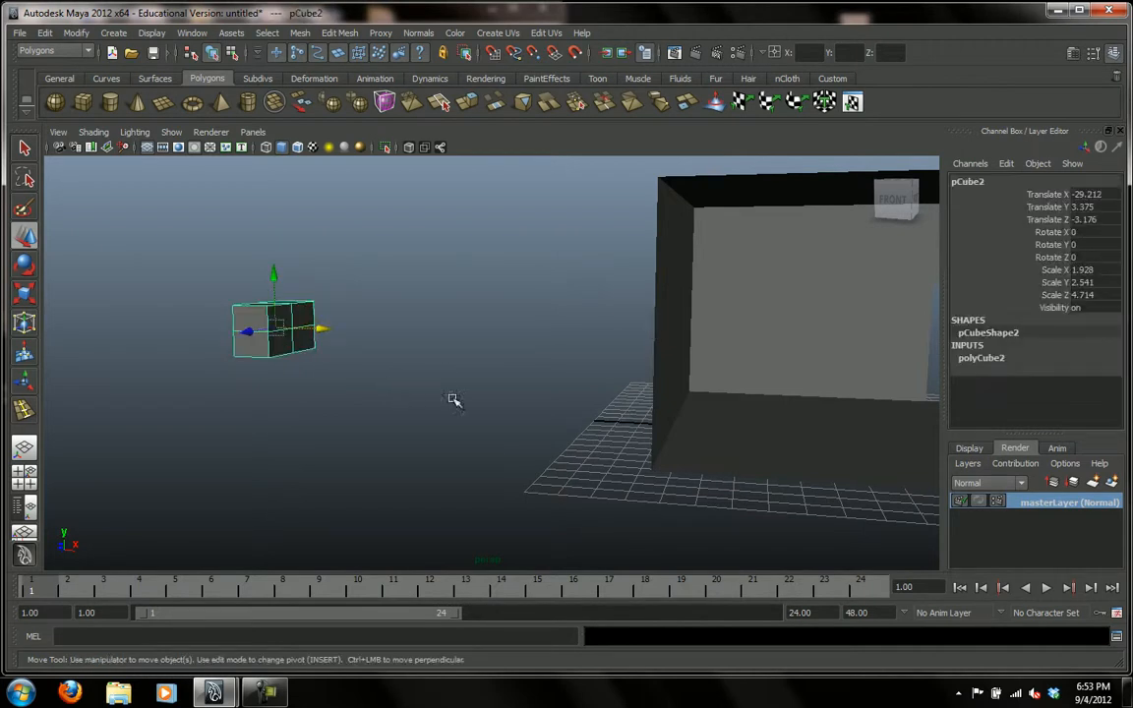
{"action": "left_click", "coordinate": [991, 359]}
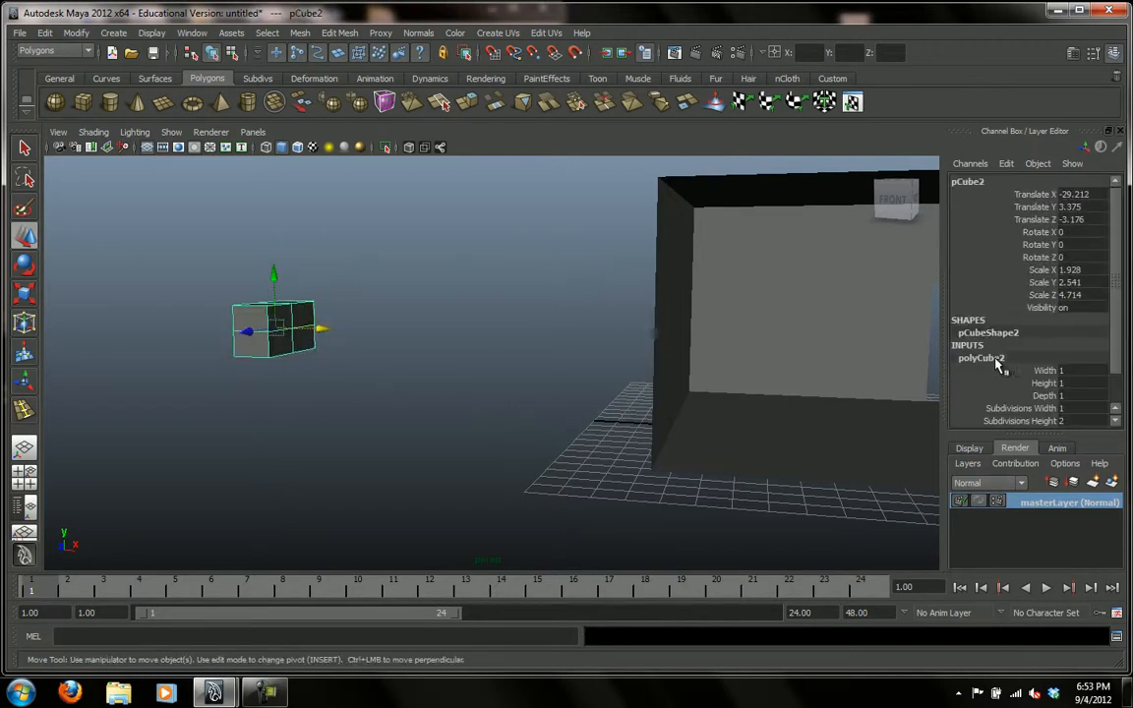
{"action": "scroll", "coordinate": [1117, 395], "scroll_direction": "down", "scroll_amount": 2}
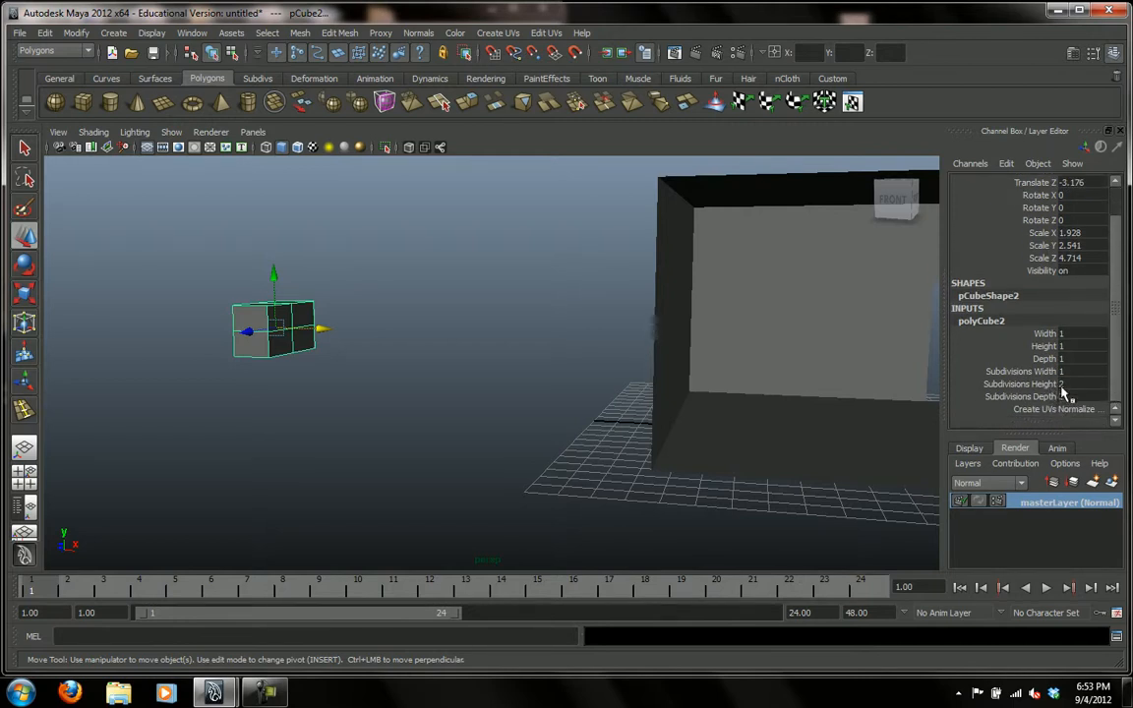
{"action": "left_click_drag", "start_coordinate": [393, 401], "coordinate": [412, 417], "text": "alt"}
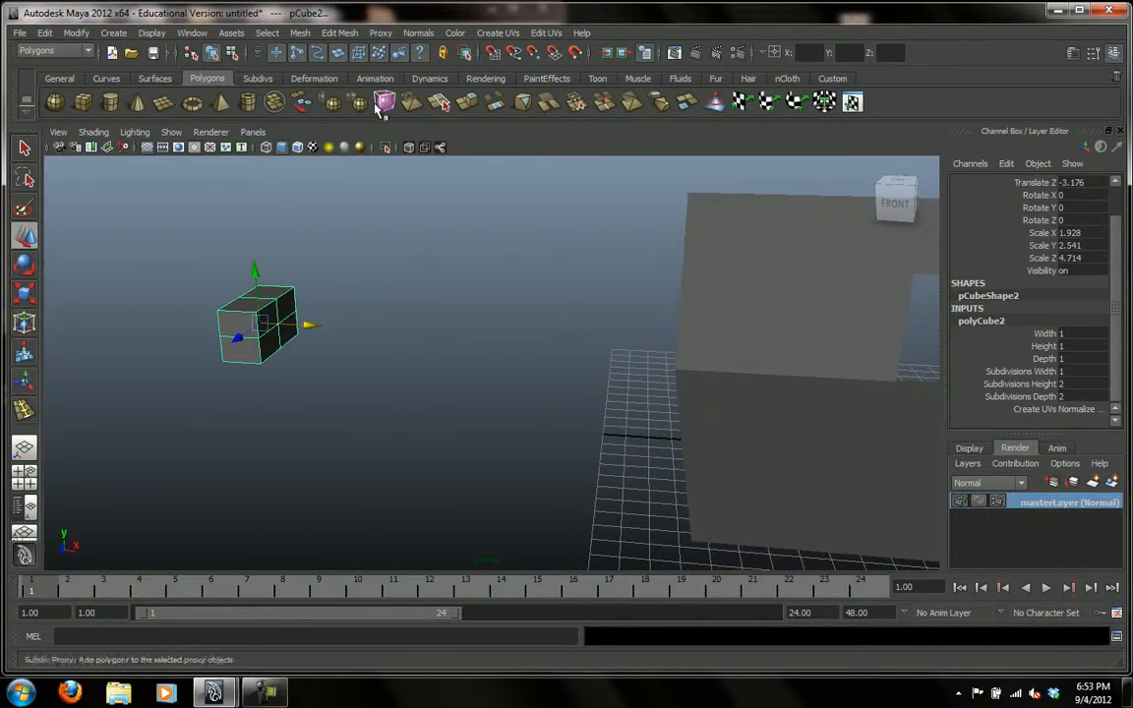
Check the mesh editing options, then reselect the block and view its divided long side up close.
{"action": "left_click", "coordinate": [335, 35]}
{"action": "left_click", "coordinate": [340, 54]}
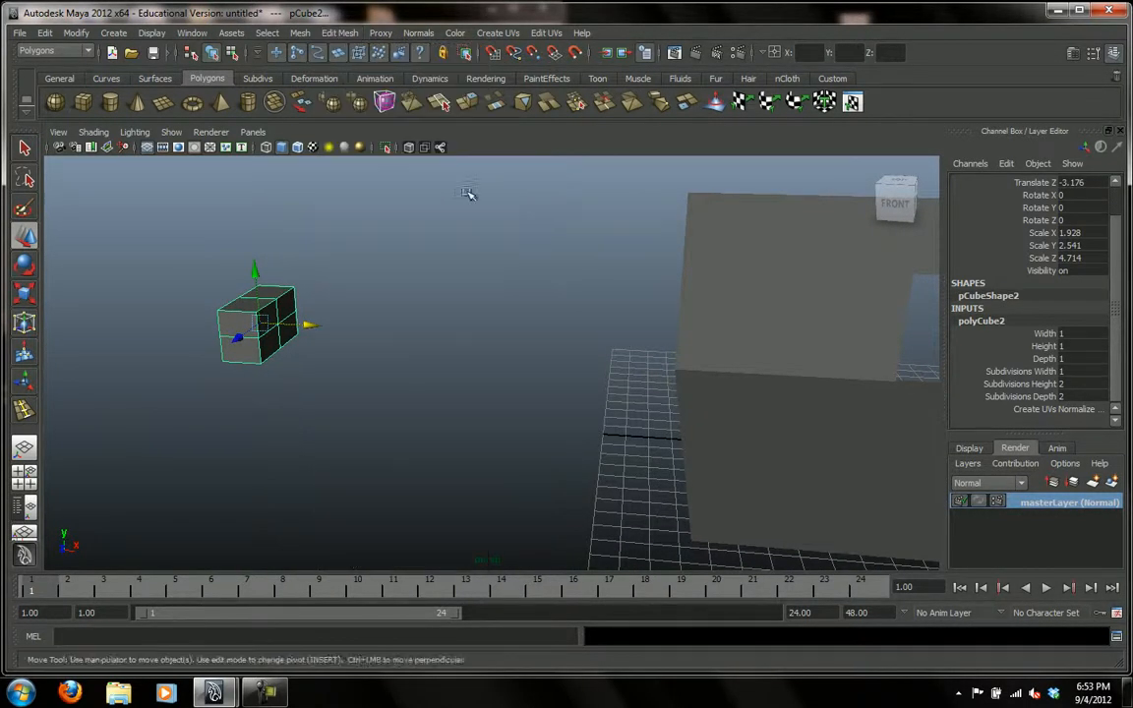
{"action": "left_click", "coordinate": [316, 349]}
{"action": "left_click", "coordinate": [281, 340]}
{"action": "left_click_drag", "start_coordinate": [406, 338], "coordinate": [408, 301], "text": "alt"}
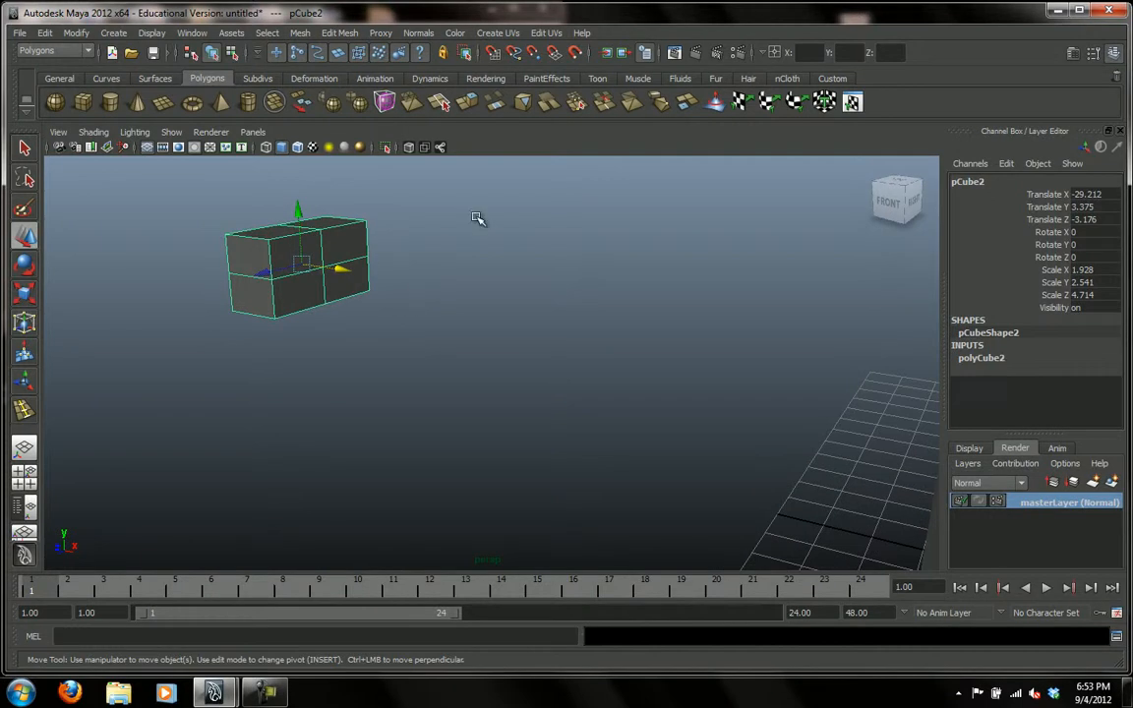
Select the four faces on the block's divided long side and turn off Keep Faces Together.
{"action": "right_click", "coordinate": [288, 303]}
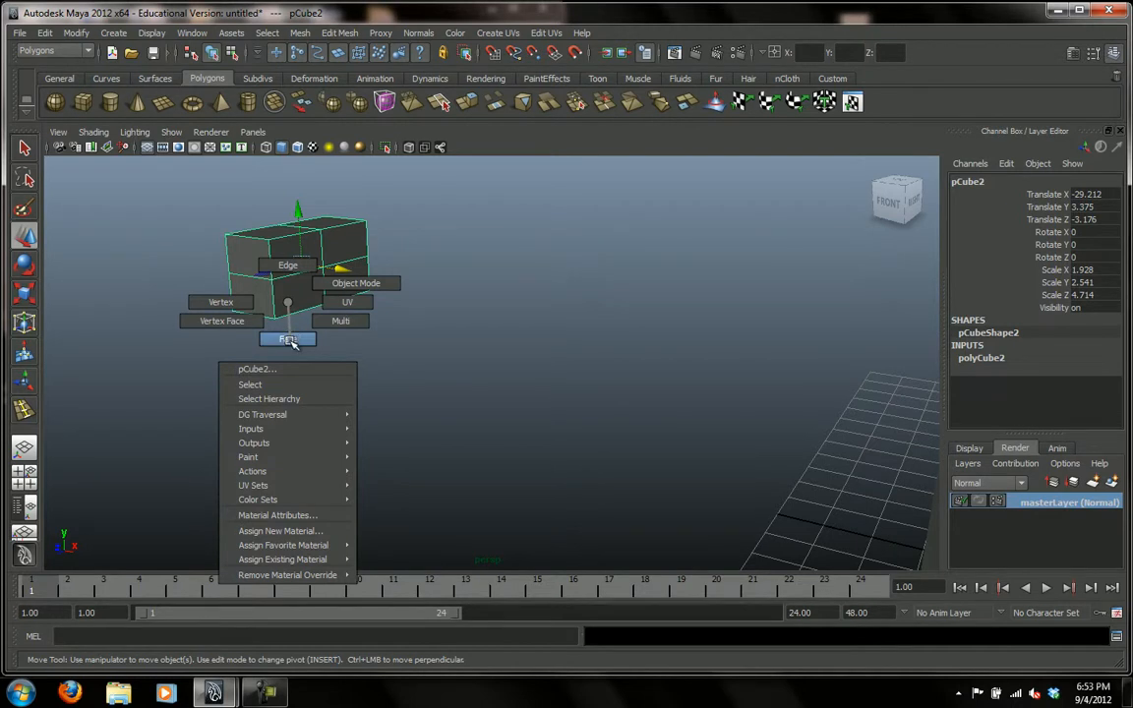
{"action": "left_click", "coordinate": [289, 340]}
{"action": "left_click", "coordinate": [299, 253]}
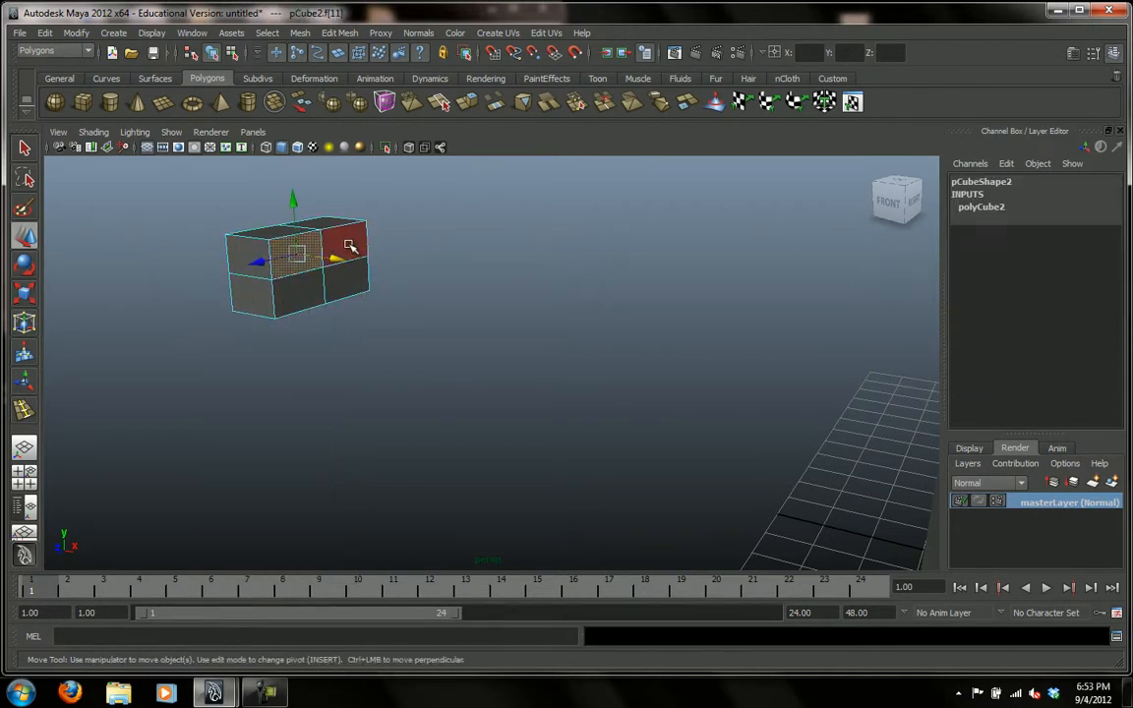
{"action": "left_click", "coordinate": [344, 242], "text": "shift"}
{"action": "left_click", "coordinate": [348, 285], "text": "shift"}
{"action": "left_click", "coordinate": [267, 274], "text": "shift"}
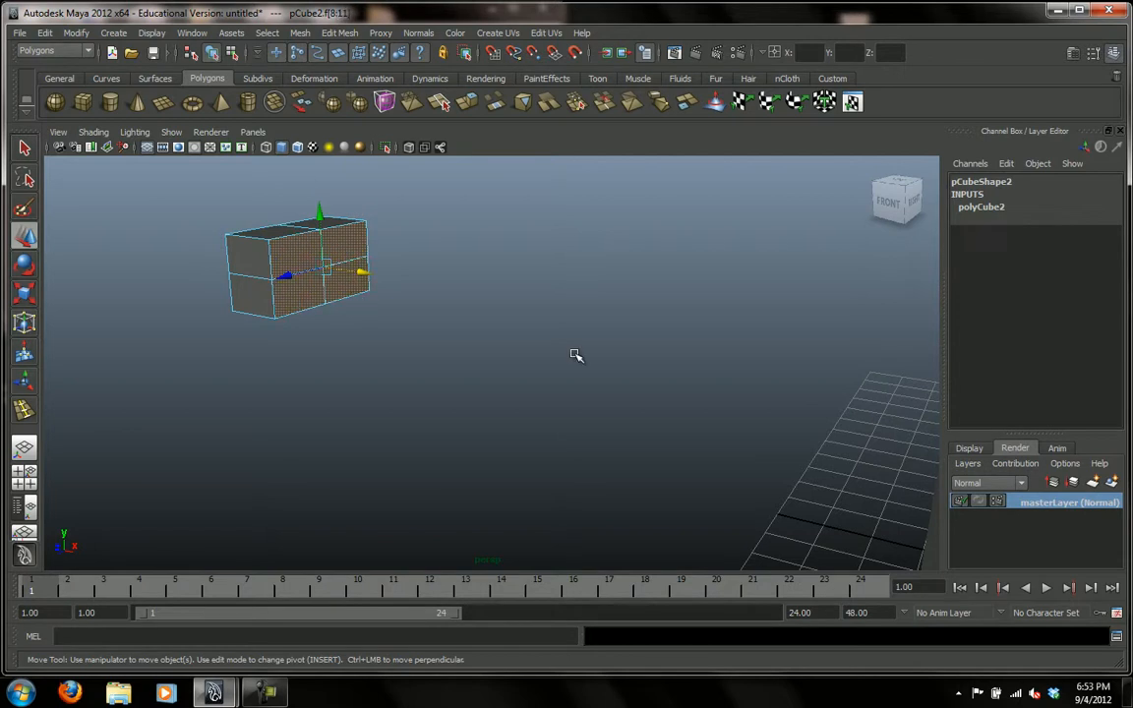
{"action": "left_click", "coordinate": [340, 33]}
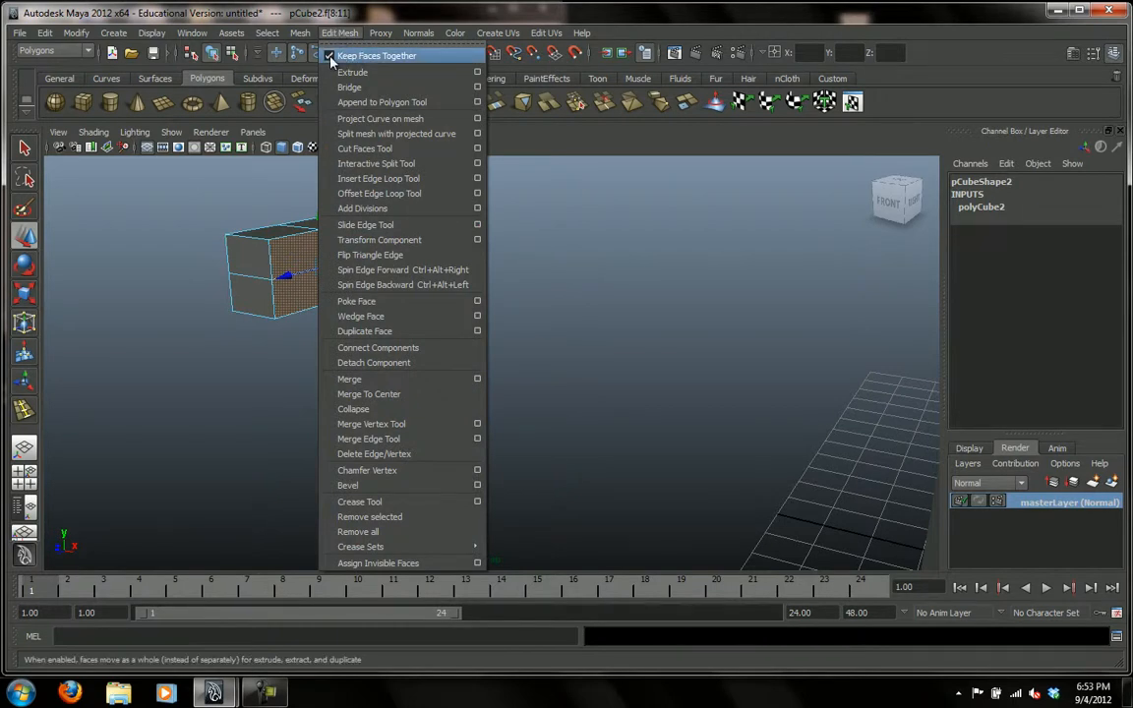
{"action": "left_click", "coordinate": [330, 56]}
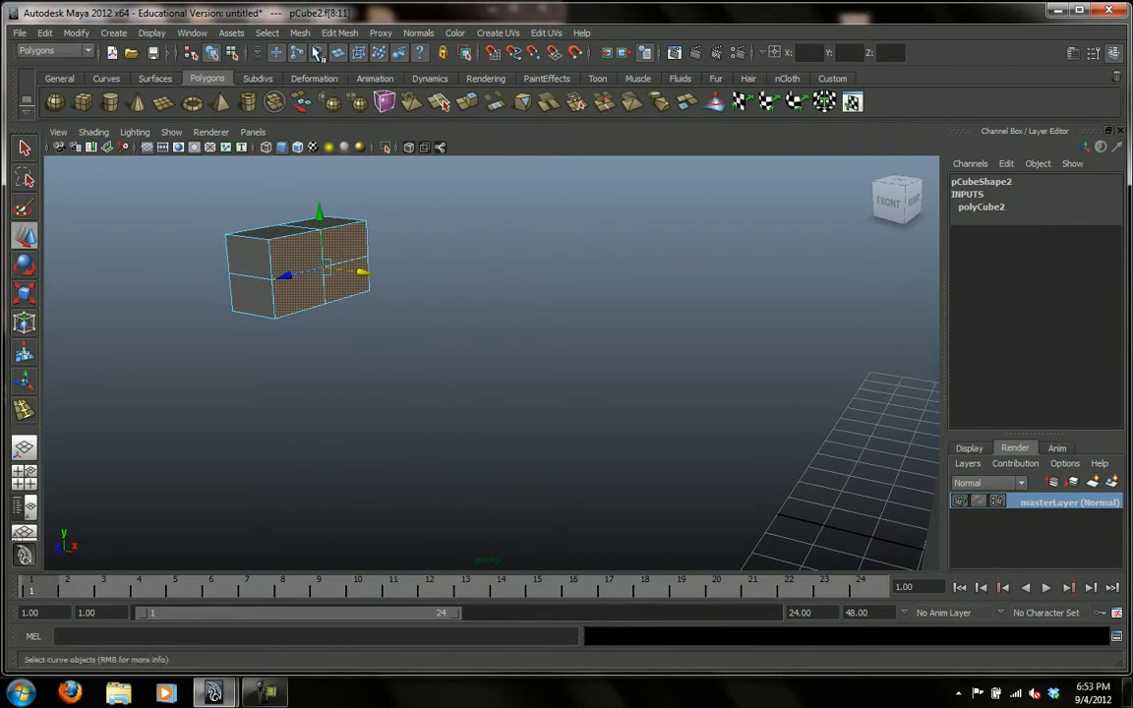
Extrude the four selected faces and scale them inward in width and height, leaving a narrow frame around each.
{"action": "left_click", "coordinate": [340, 33]}
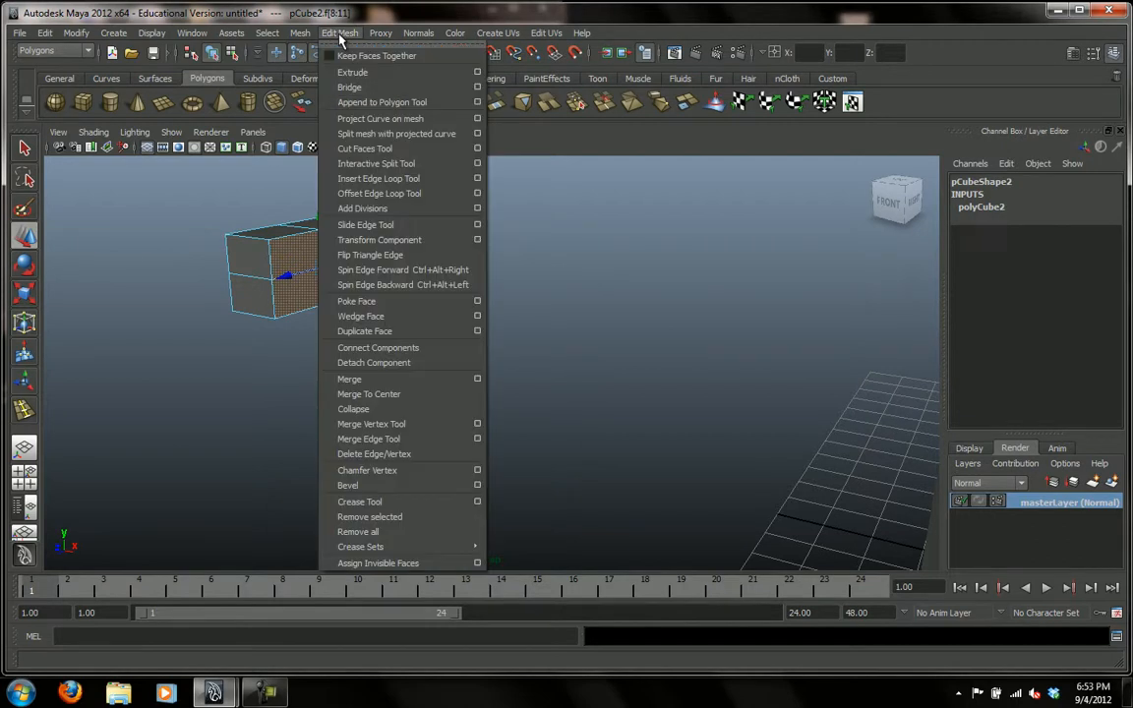
{"action": "left_click", "coordinate": [349, 74]}
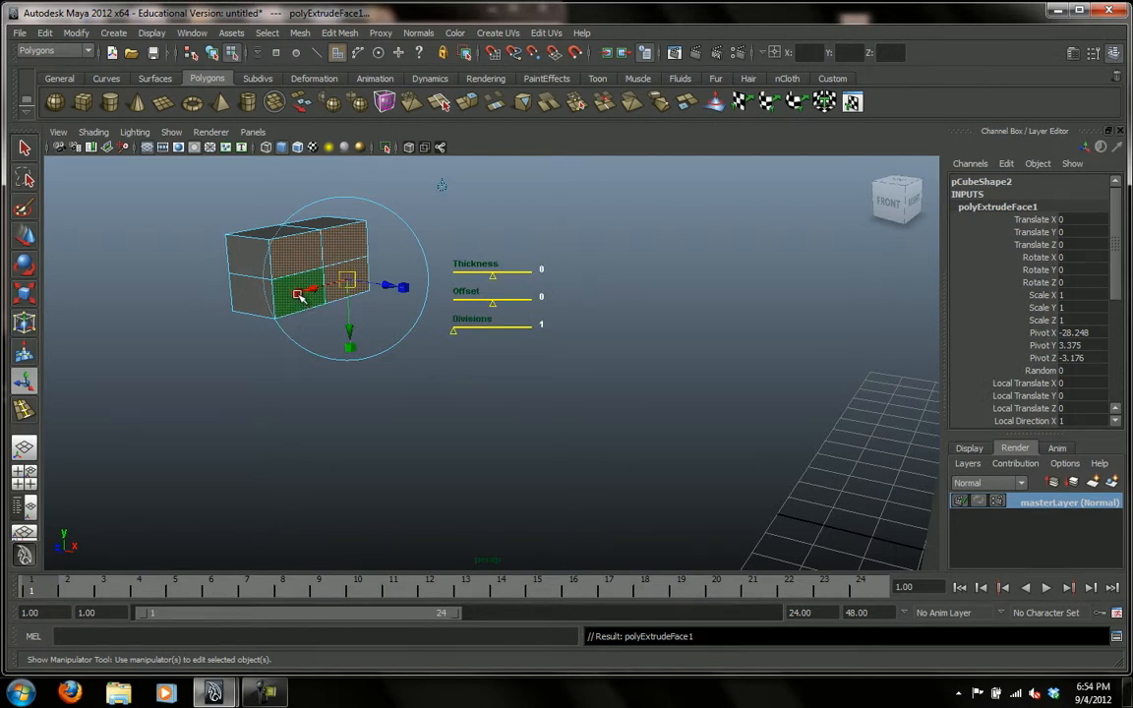
{"action": "left_click_drag", "start_coordinate": [302, 295], "coordinate": [301, 295]}
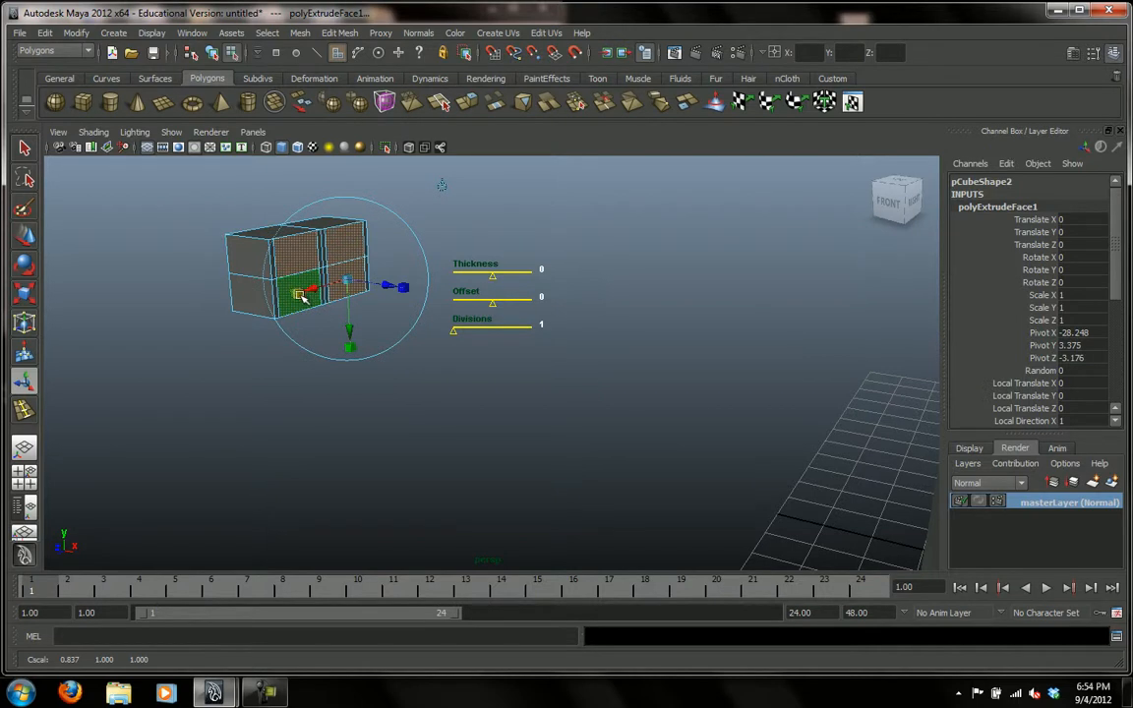
{"action": "left_click_drag", "start_coordinate": [350, 346], "coordinate": [349, 334]}
Extrude the four inset faces again, pull them outward by about 0.897 in local Z, and deselect them.
{"action": "left_click_drag", "start_coordinate": [473, 412], "coordinate": [440, 408], "text": "alt"}
{"action": "right_click_drag", "start_coordinate": [499, 398], "coordinate": [428, 411], "text": "alt"}
{"action": "middle_click_drag", "start_coordinate": [428, 410], "coordinate": [461, 398], "text": "alt"}
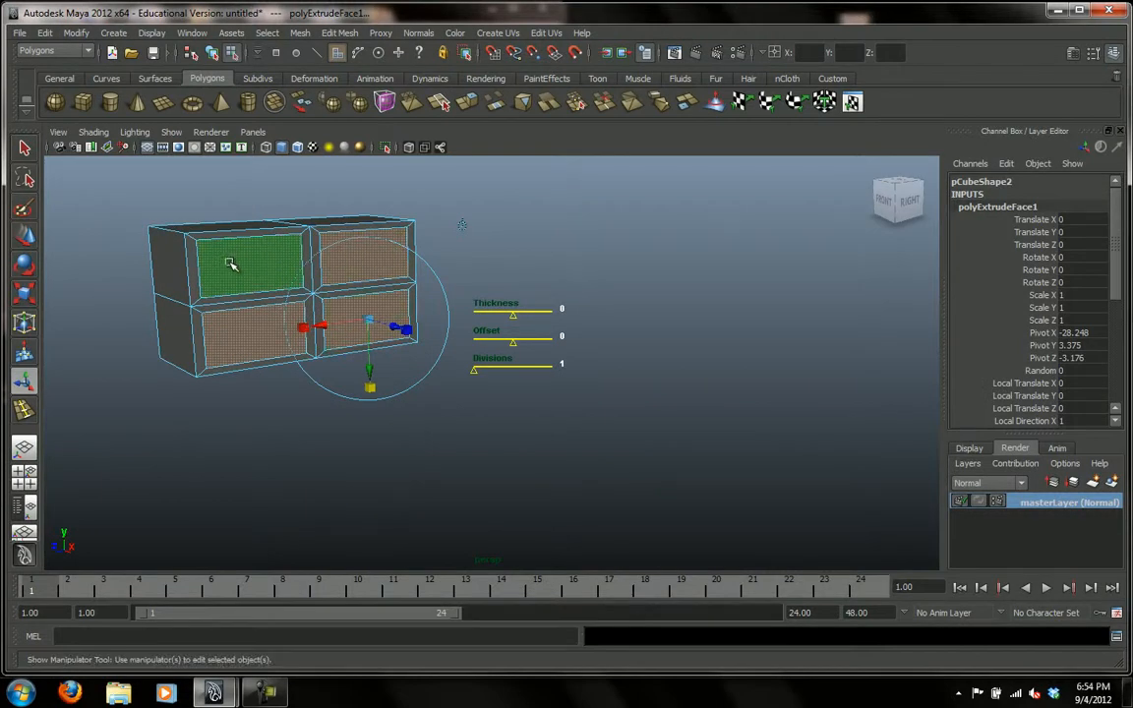
{"action": "left_click_drag", "start_coordinate": [400, 411], "coordinate": [597, 362], "text": "alt"}
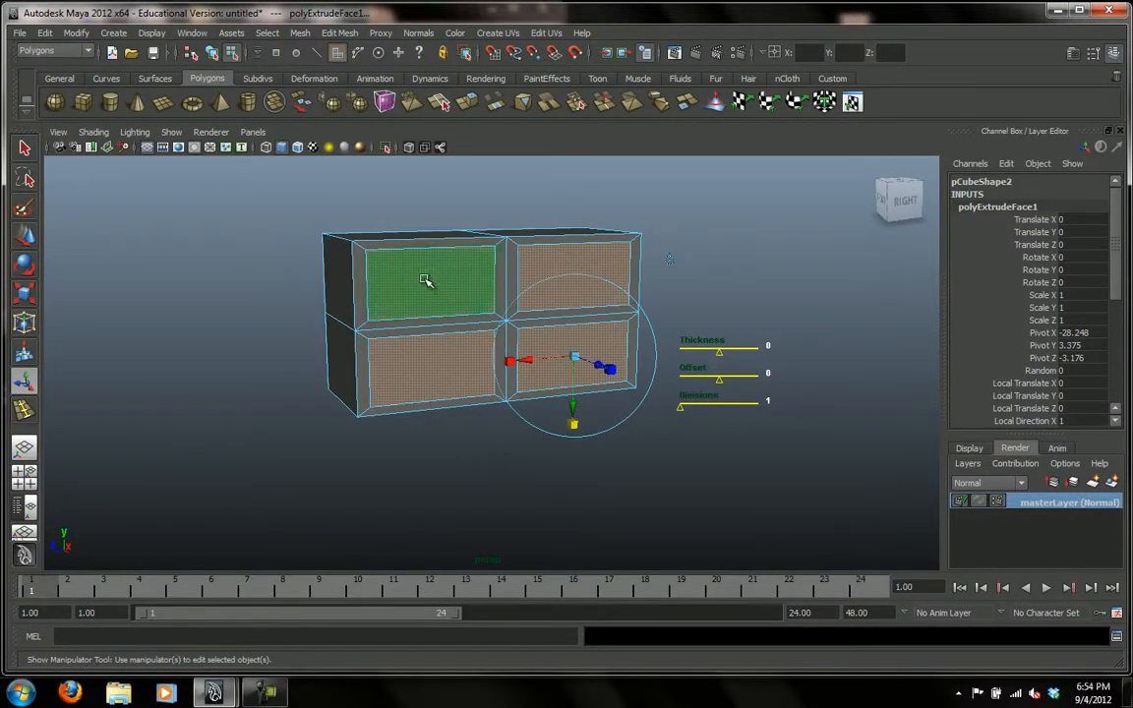
{"action": "left_click", "coordinate": [339, 33]}
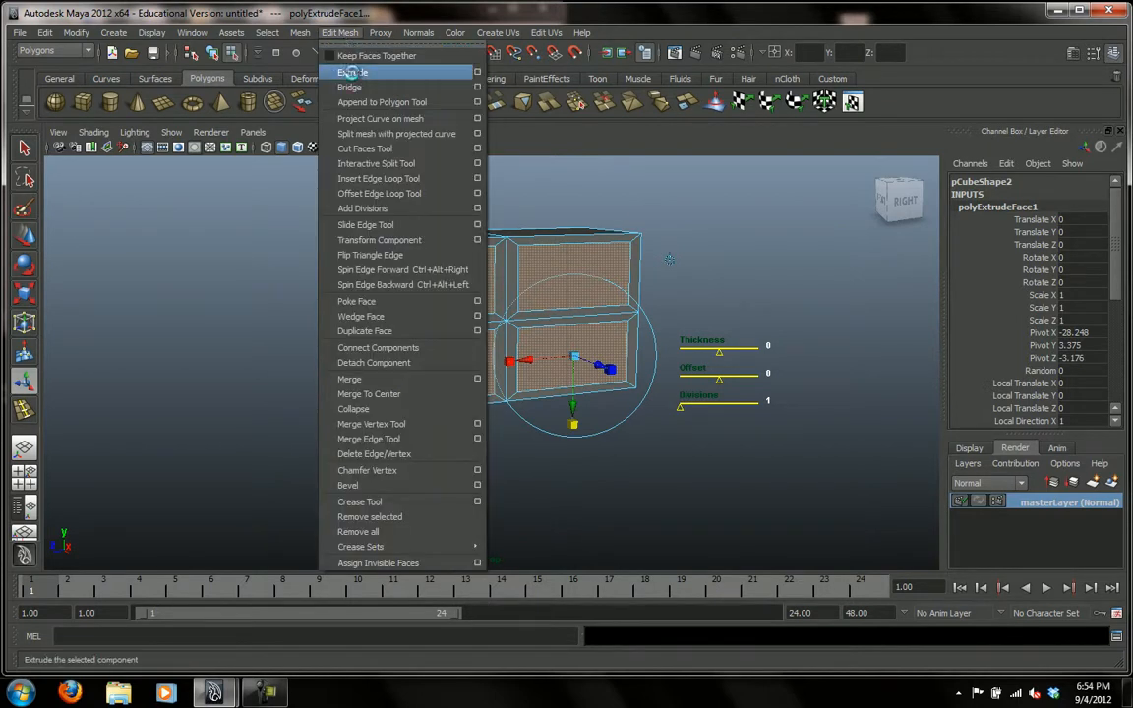
{"action": "left_click", "coordinate": [353, 75]}
{"action": "left_click_drag", "start_coordinate": [478, 505], "coordinate": [563, 516], "text": "alt"}
{"action": "left_click_drag", "start_coordinate": [491, 342], "coordinate": [536, 374]}
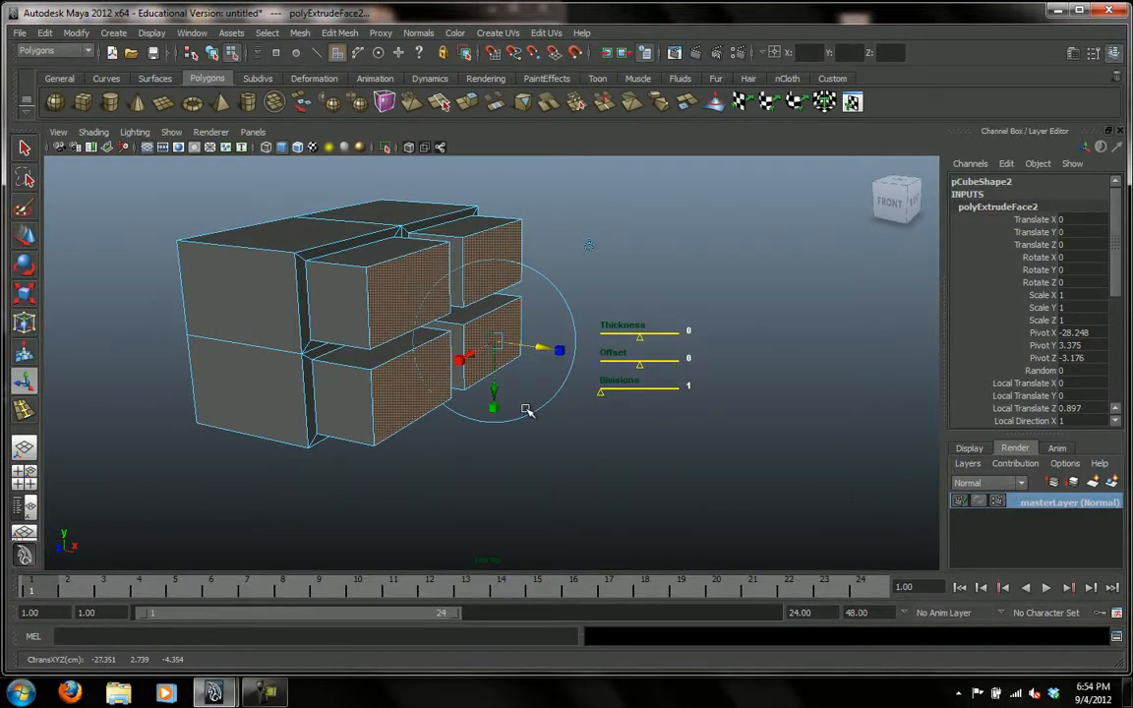
{"action": "left_click", "coordinate": [515, 483]}
Return the window block to Object Mode, delete its construction history, and reselect it.
{"action": "mouse_move", "coordinate": [516, 463]}
{"action": "left_mouse_down", "text": "alt"}
{"action": "mouse_move", "coordinate": [562, 461]}
{"action": "mouse_move", "coordinate": [455, 445]}
{"action": "mouse_move", "coordinate": [488, 434]}
{"action": "mouse_move", "coordinate": [526, 435]}
{"action": "mouse_move", "coordinate": [526, 444]}
{"action": "left_mouse_up", "text": "alt"}
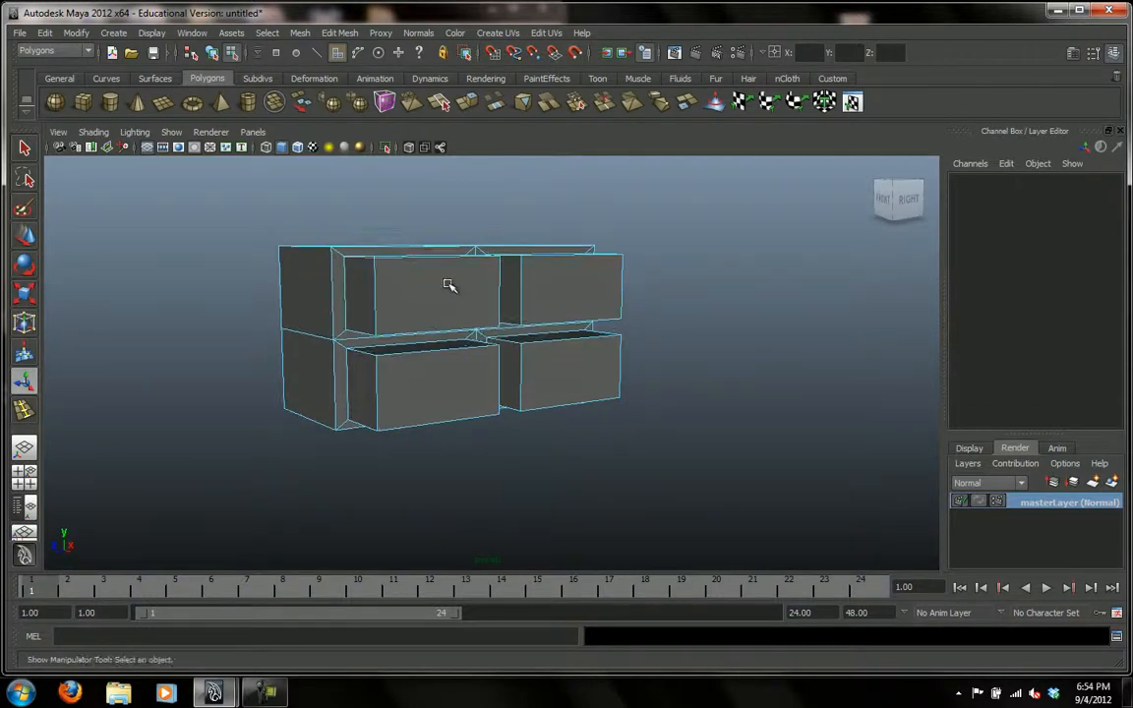
{"action": "right_click", "coordinate": [316, 361]}
{"action": "left_click", "coordinate": [378, 341]}
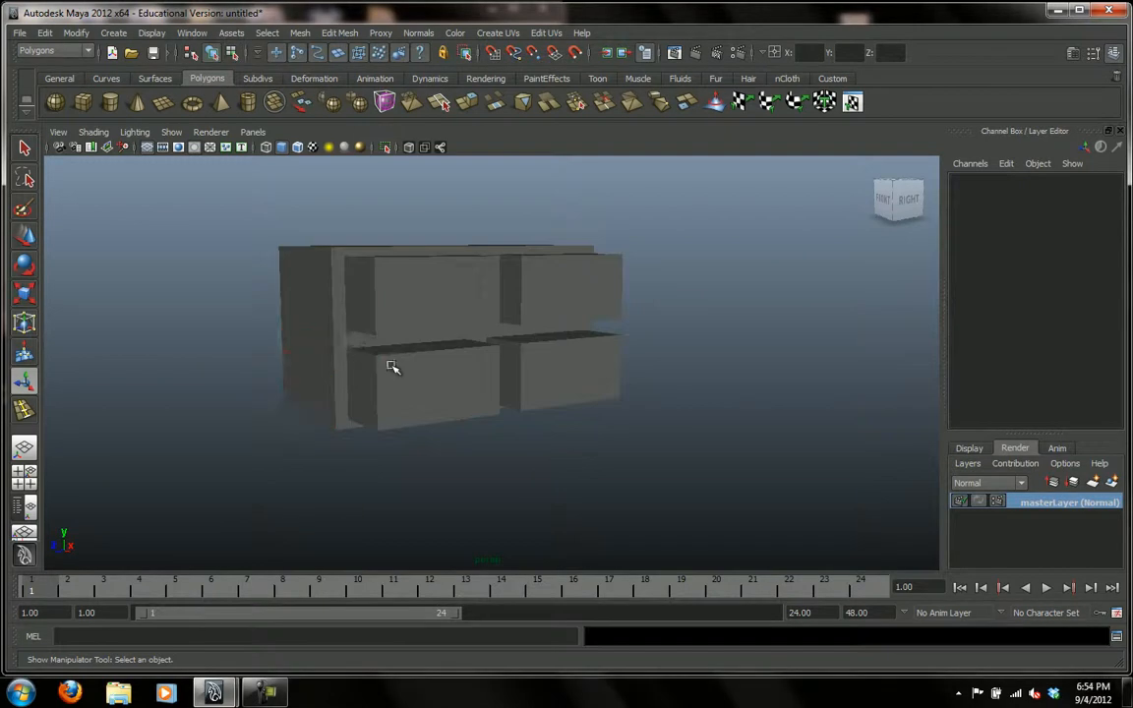
{"action": "left_click", "coordinate": [385, 368]}
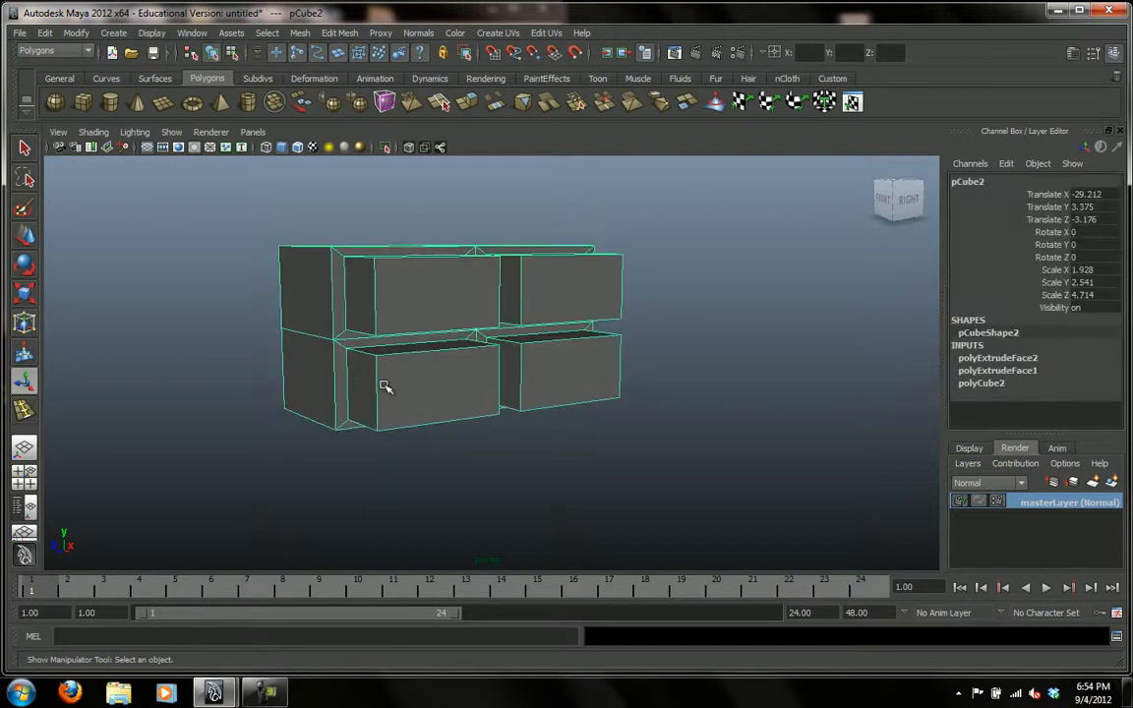
{"action": "left_click", "coordinate": [45, 33]}
{"action": "mouse_move", "coordinate": [65, 196]}
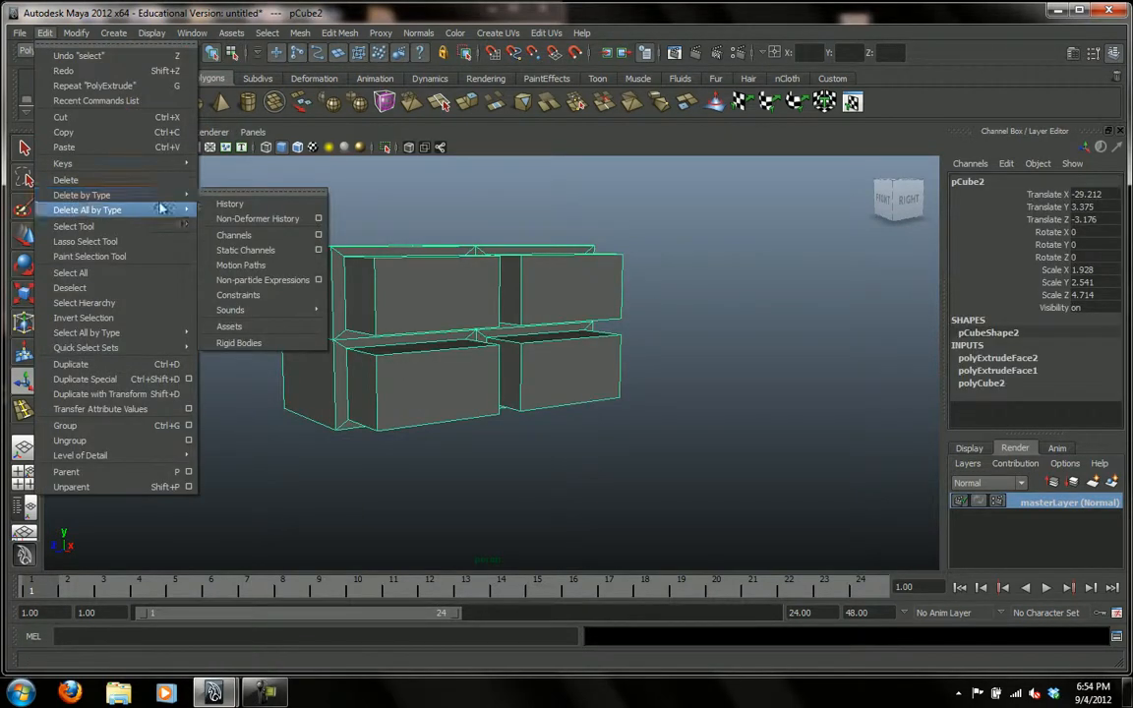
{"action": "left_click", "coordinate": [231, 204]}
{"action": "left_click", "coordinate": [630, 423]}
{"action": "left_click", "coordinate": [575, 354]}
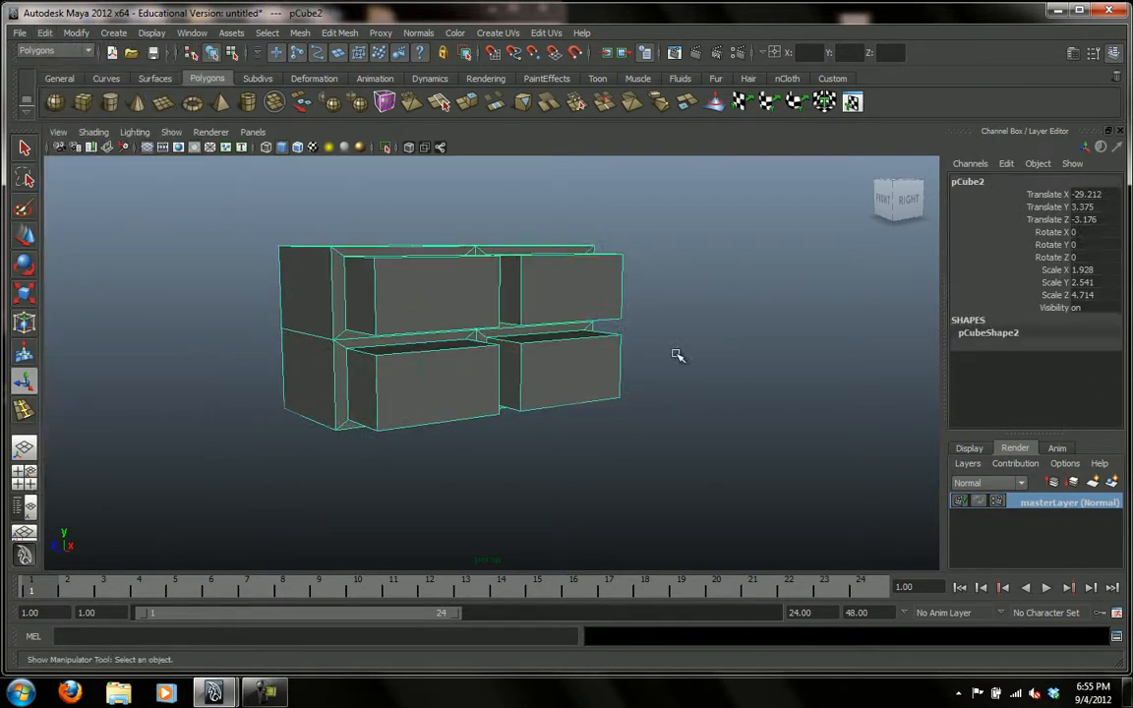